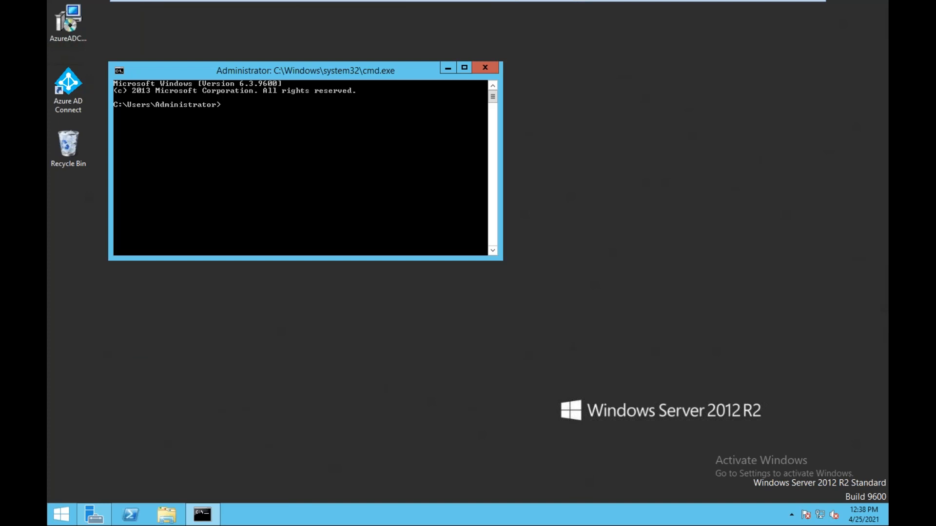
Run ipconfig on the Windows server to show its address 192.168.0.165.
type("ig")
key("Return")
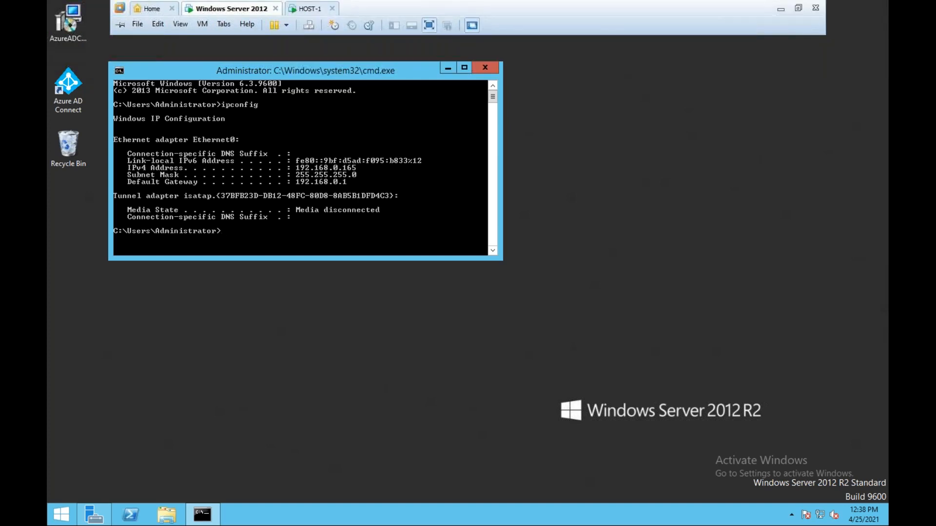
left_click(311, 9)
Leave the VMware window for the Mac desktop and launch the web browser.
left_click(225, 6)
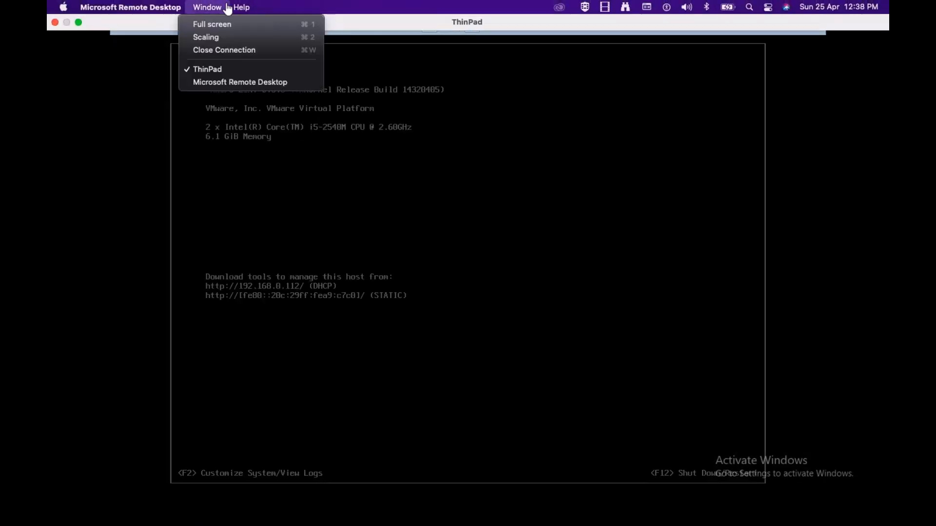
left_click(269, 216)
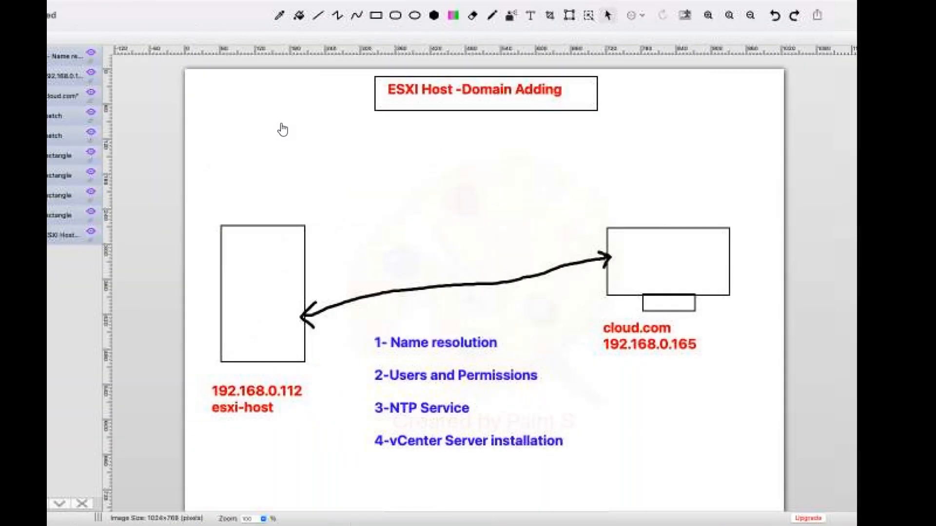
key("ctrl+Left")
left_click(161, 507)
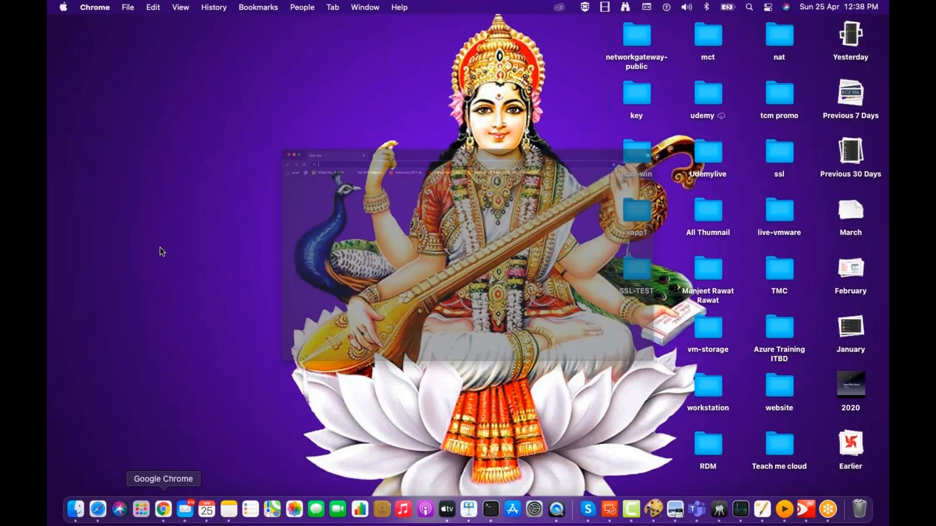
Browse to the ESXi Host Client at 192.168.0.112 in a full-screen window.
type("192.168.0.112")
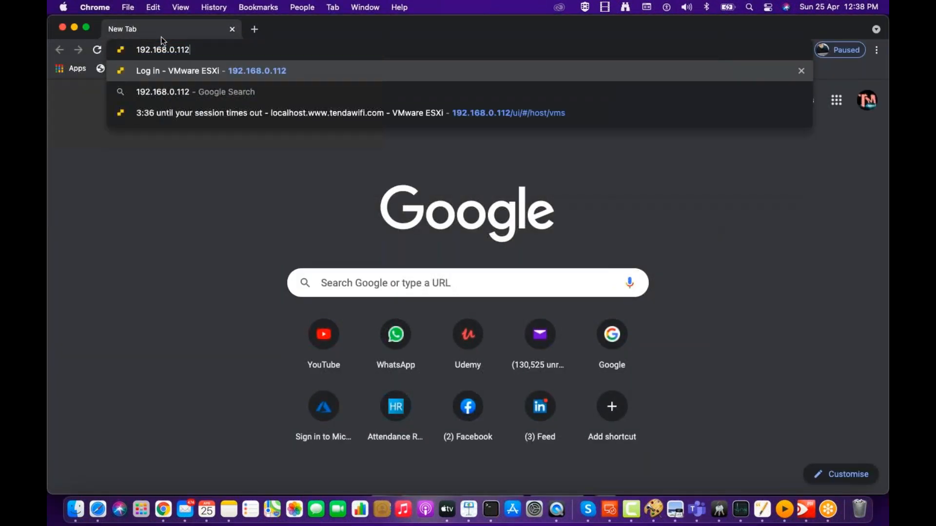
key("Return")
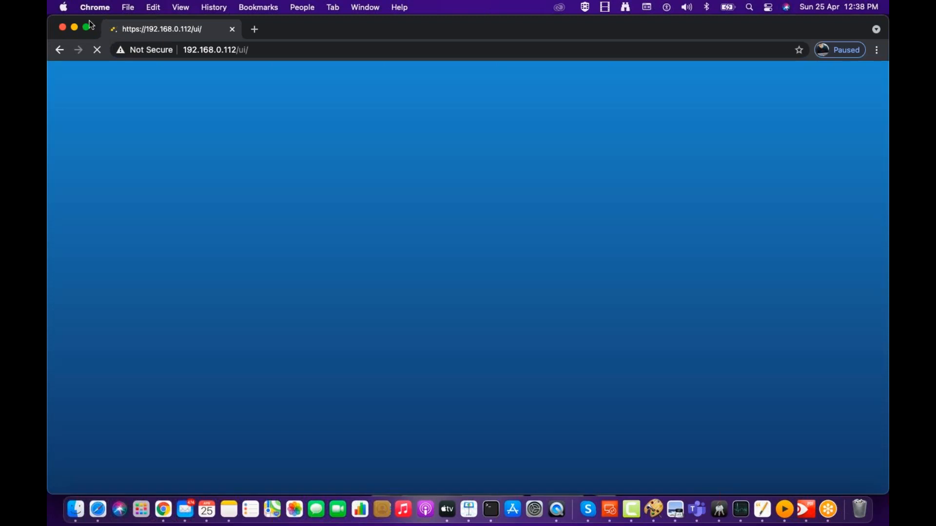
left_click(88, 29)
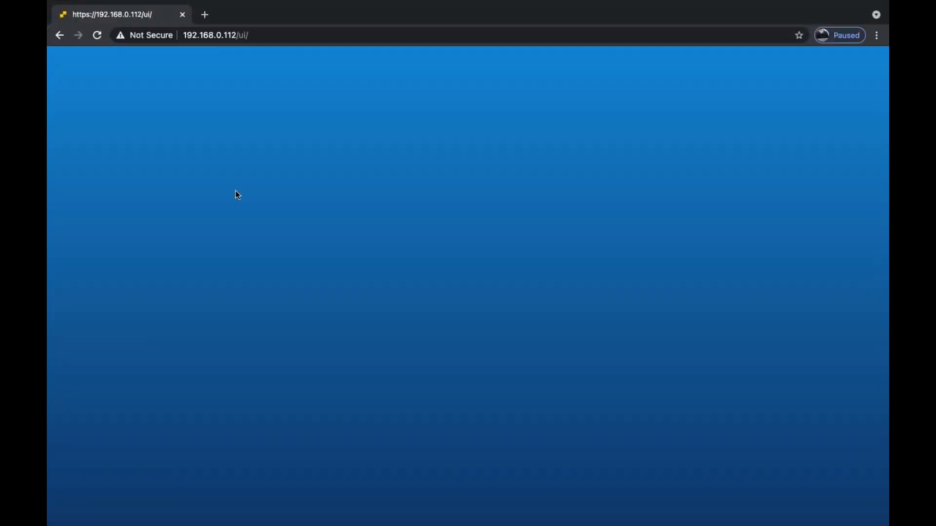
Log in to the host as root with the account password.
left_click(200, 250)
type("root")
key("Tab")
type("•••••••")
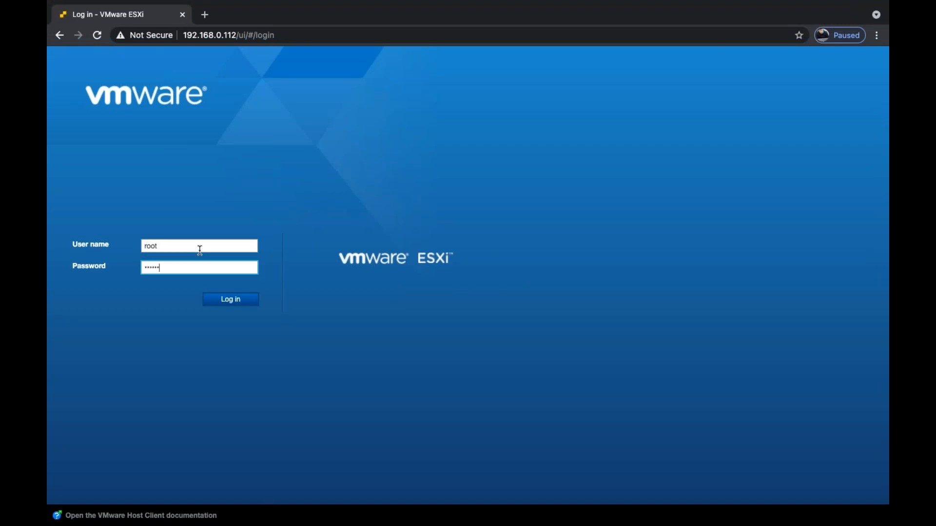
key("Return")
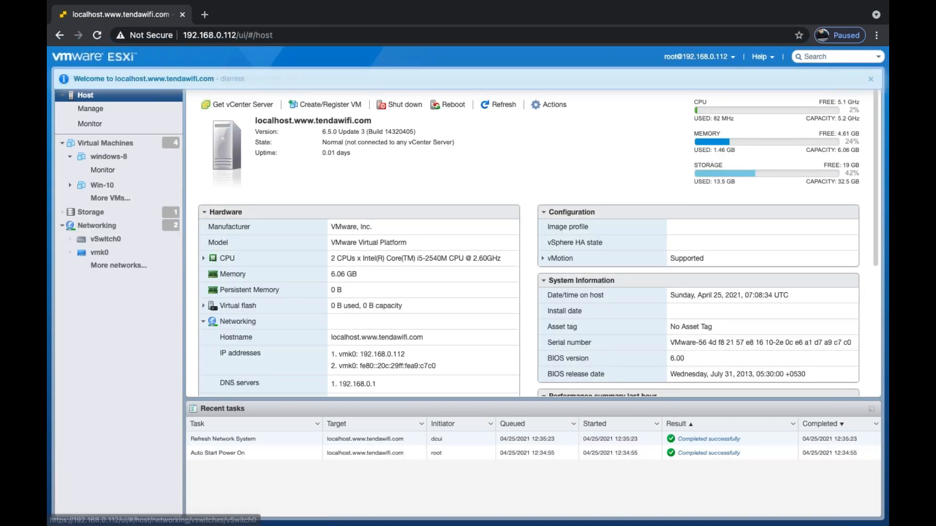
Go to Manage > Security & users > Authentication, collapsing the Virtual Machines list along the way.
left_click(104, 114)
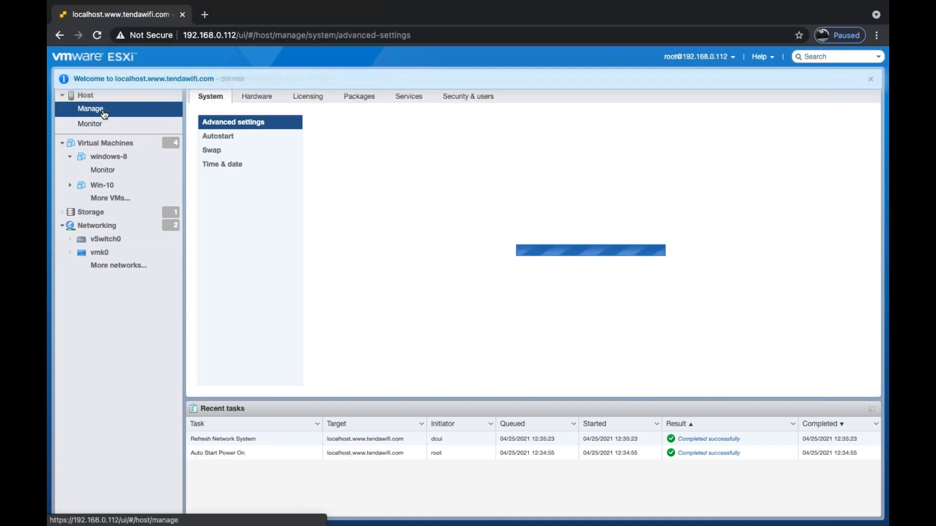
left_click(70, 156)
left_click(62, 143)
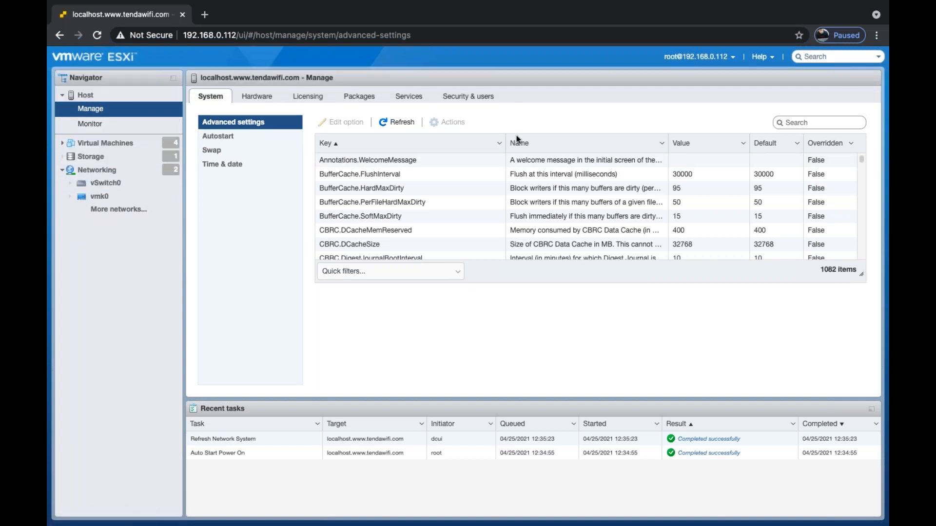
left_click(482, 97)
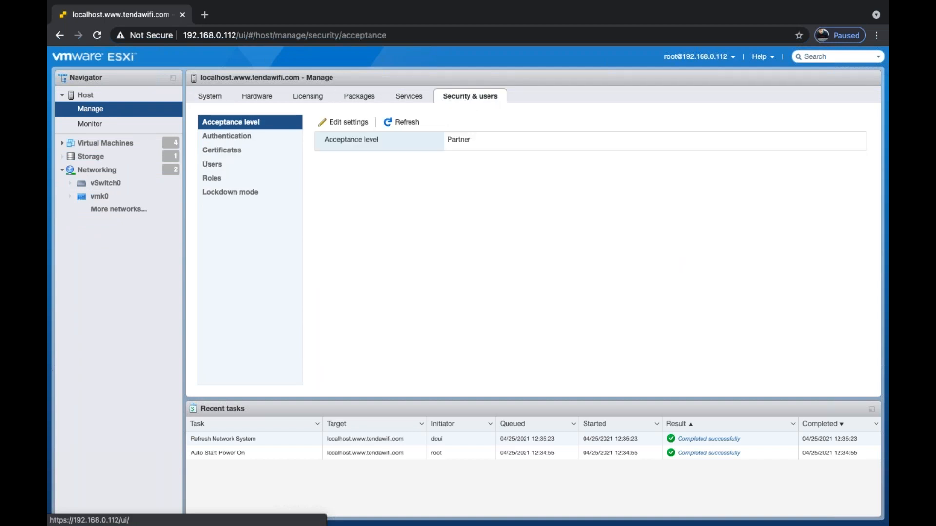
left_click(228, 137)
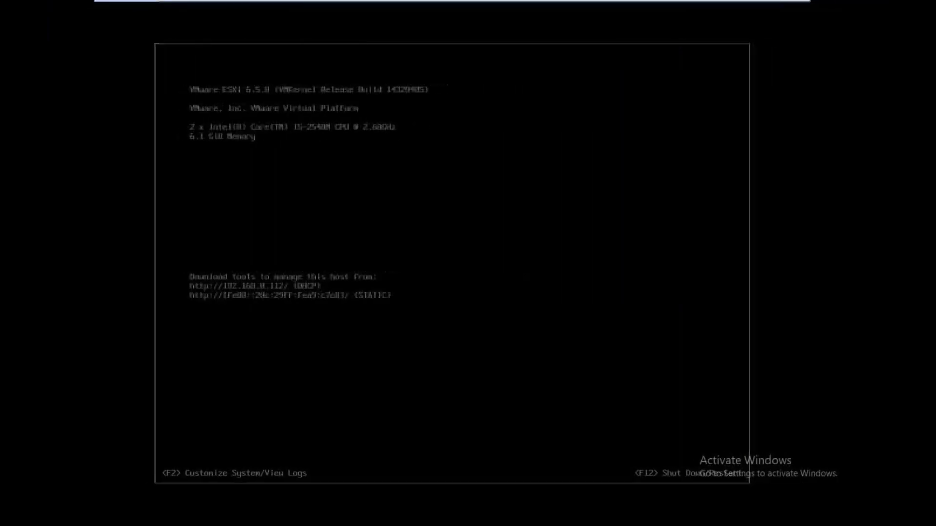
Close the command prompt and open a maximized Active Directory Users and Computers (dsa.msc) with cloud.com expanded.
mouse_move(307, 1)
left_click(229, 8)
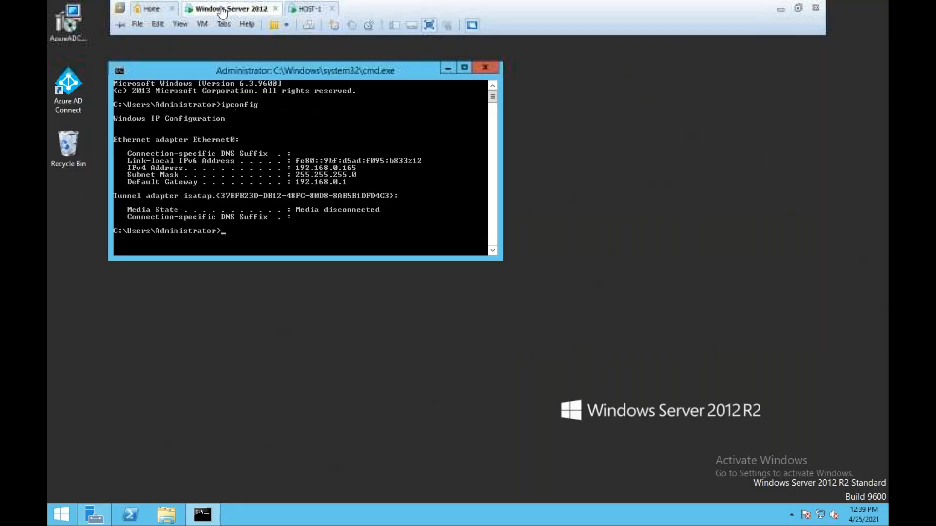
left_click(486, 68)
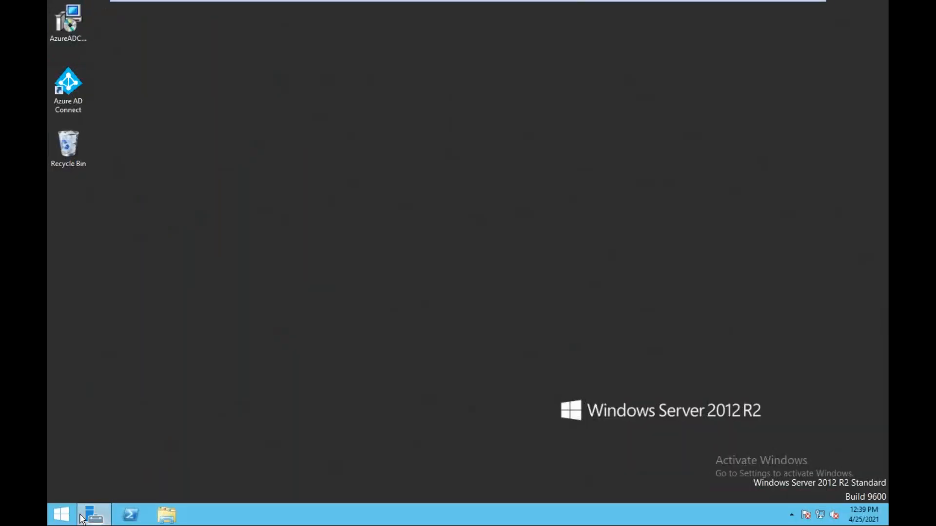
key("super+r")
type("dsa.msc")
key("Return")
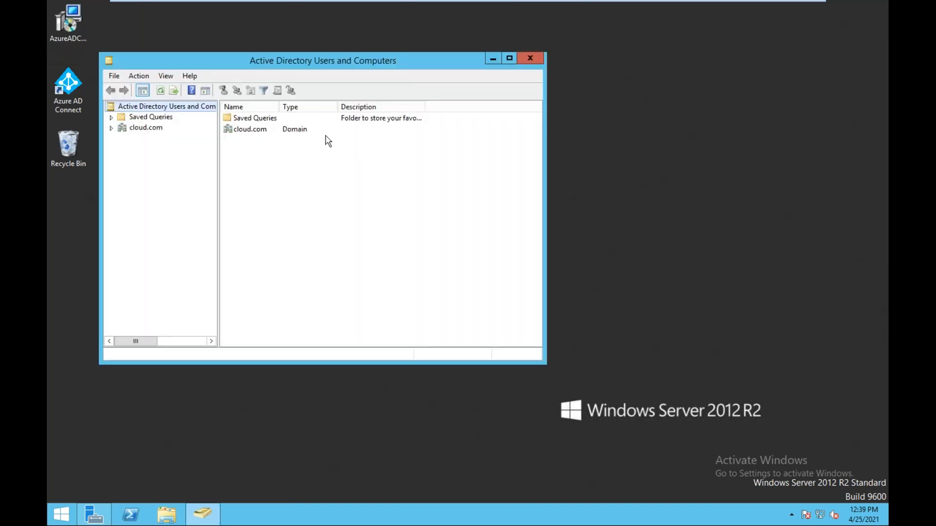
left_click(509, 59)
left_click(83, 63)
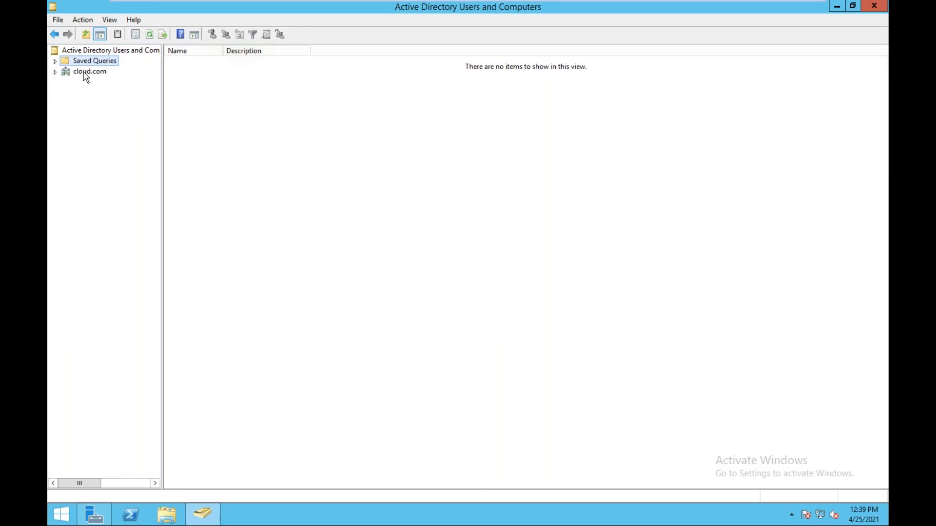
left_click(84, 73)
left_click(55, 73)
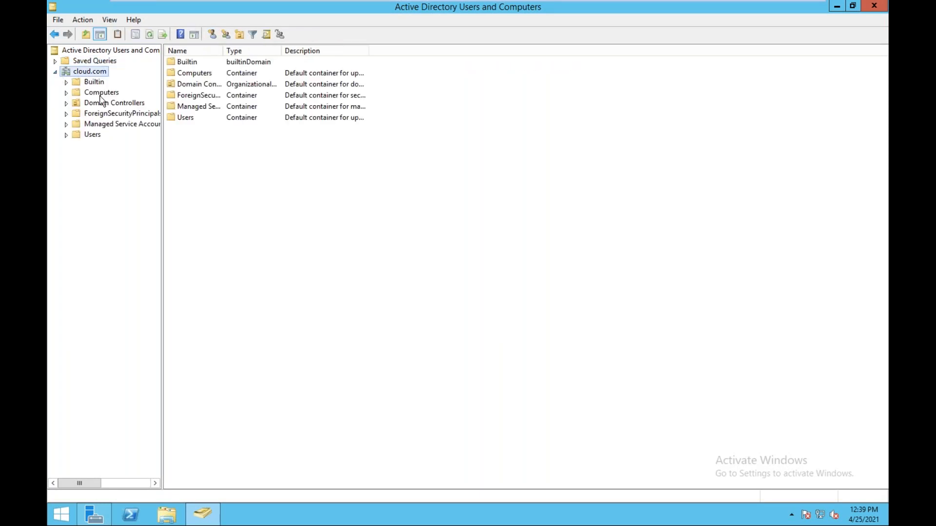
Create user 'training' with logon name training and a confirmed password in cloud.com.
left_click(210, 34)
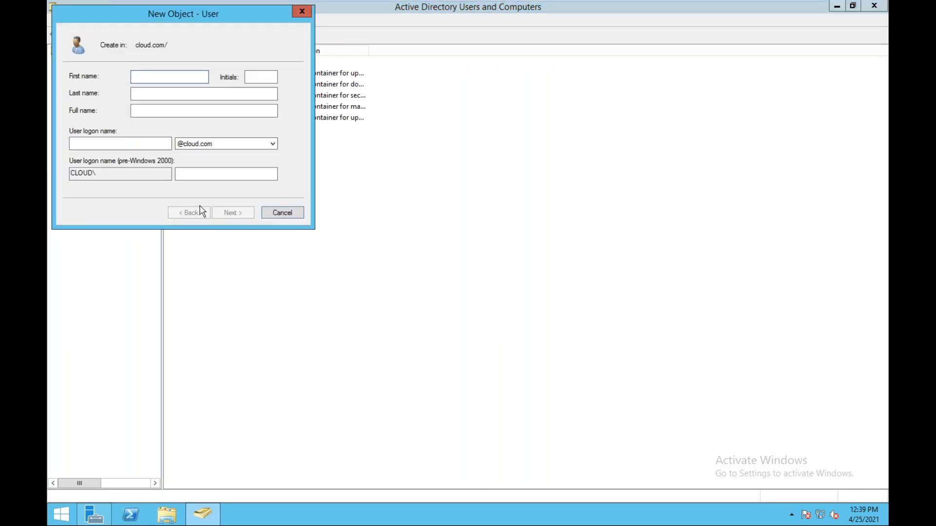
type("training")
key("Tab")
key("Tab")
key("Tab")
key("Tab")
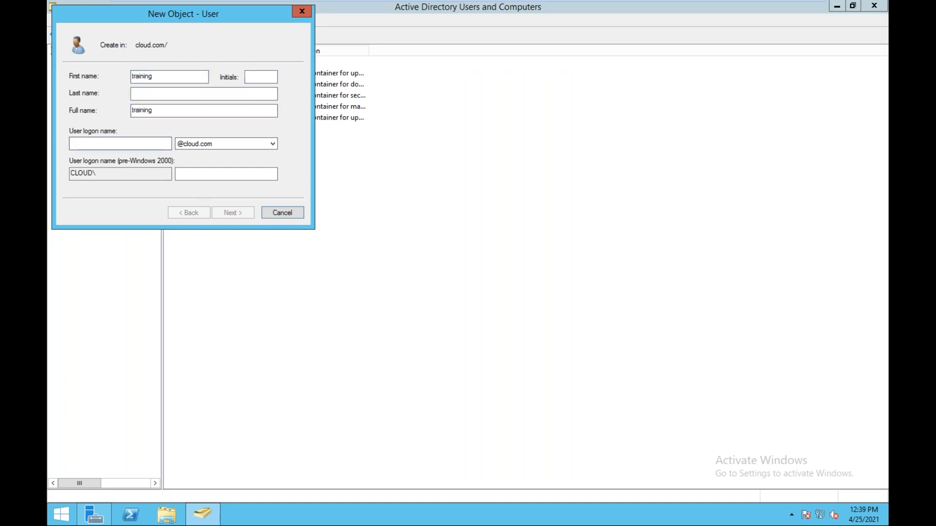
type("training")
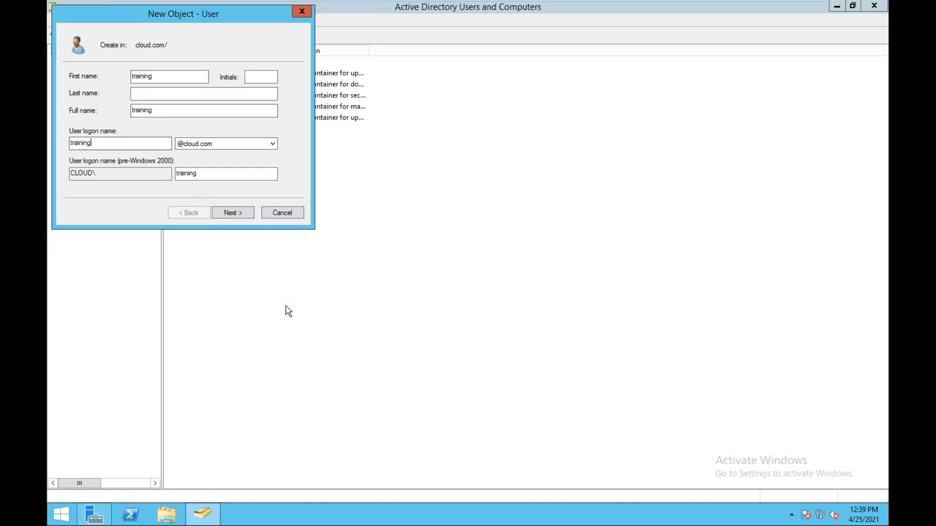
left_click(237, 213)
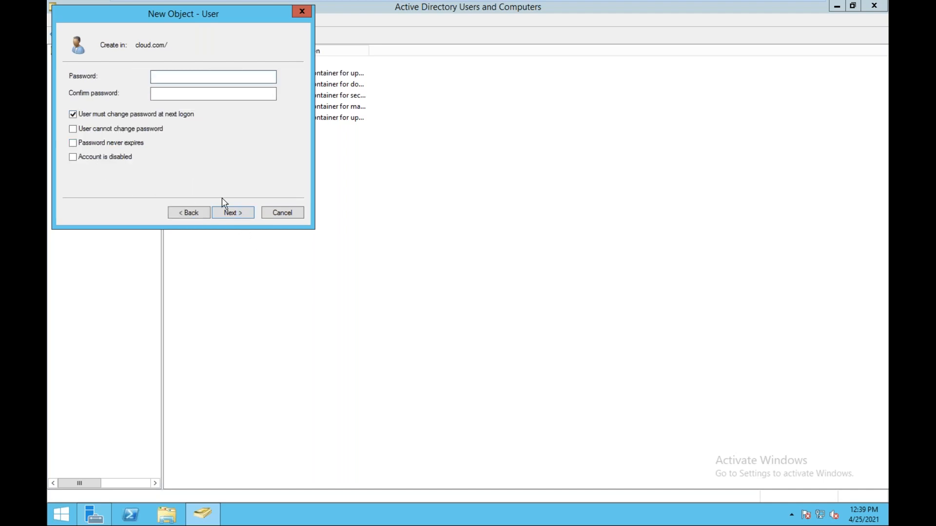
left_click(173, 75)
type("•••••••••")
key("Tab")
key("Tab")
key("Tab")
key("Tab")
key("Tab")
key("Tab")
key("Tab")
key("Tab")
key("Tab")
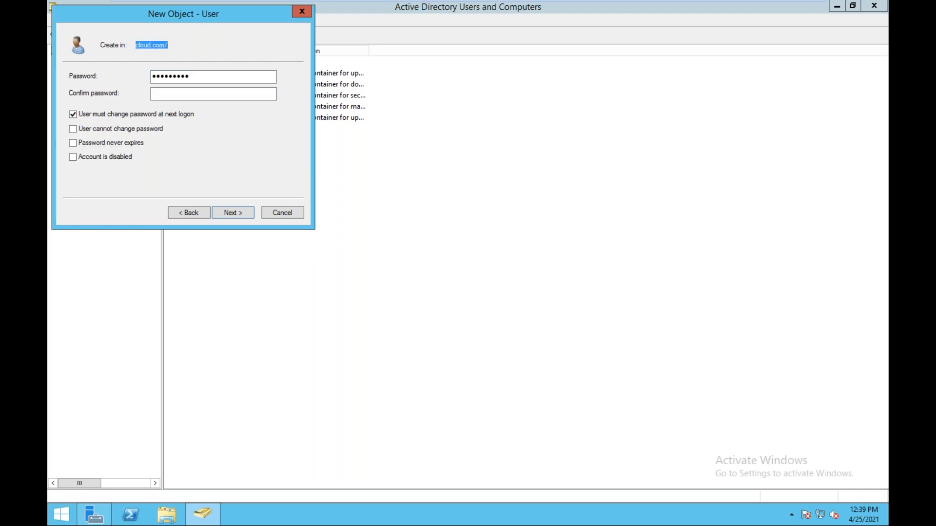
left_click(205, 95)
type("••••••••")
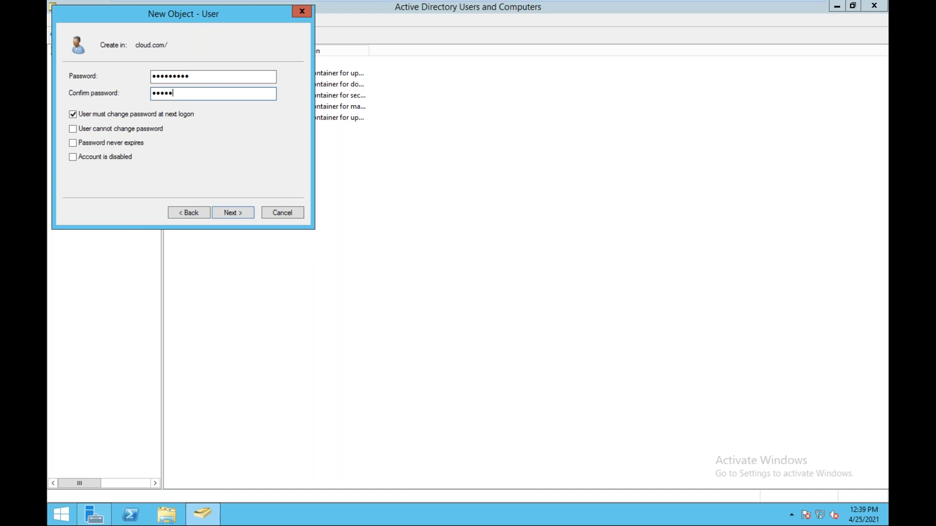
type("•")
left_click(242, 214)
key("Return")
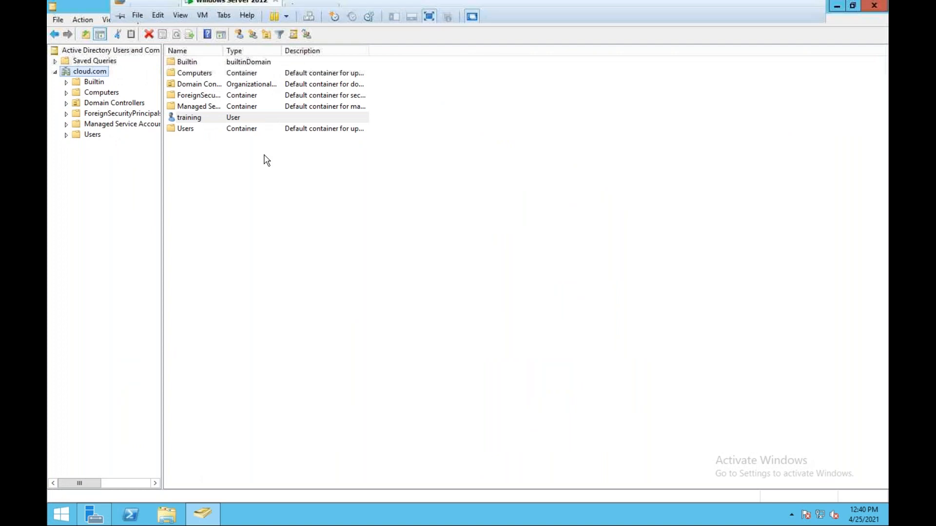
Log in to the ESXi console's System Customization with the root password.
left_click(308, 8)
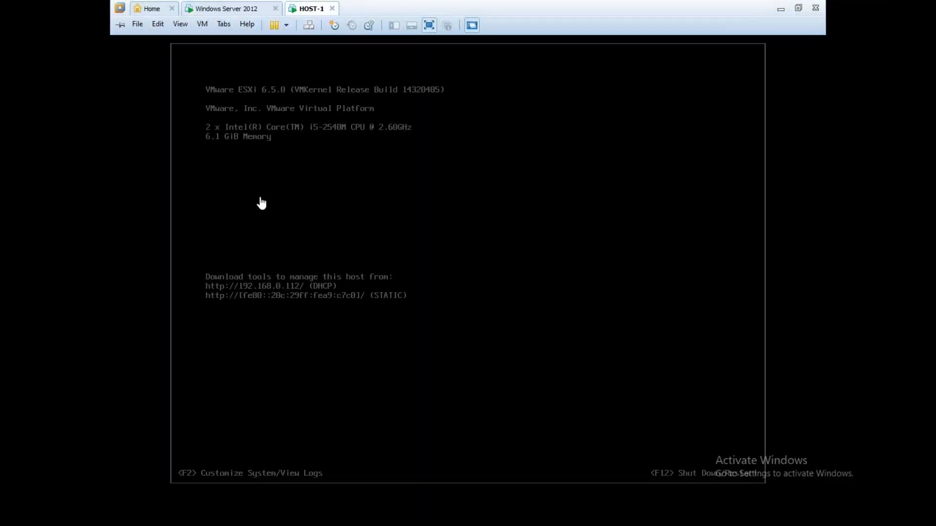
left_click(261, 203)
key("F2")
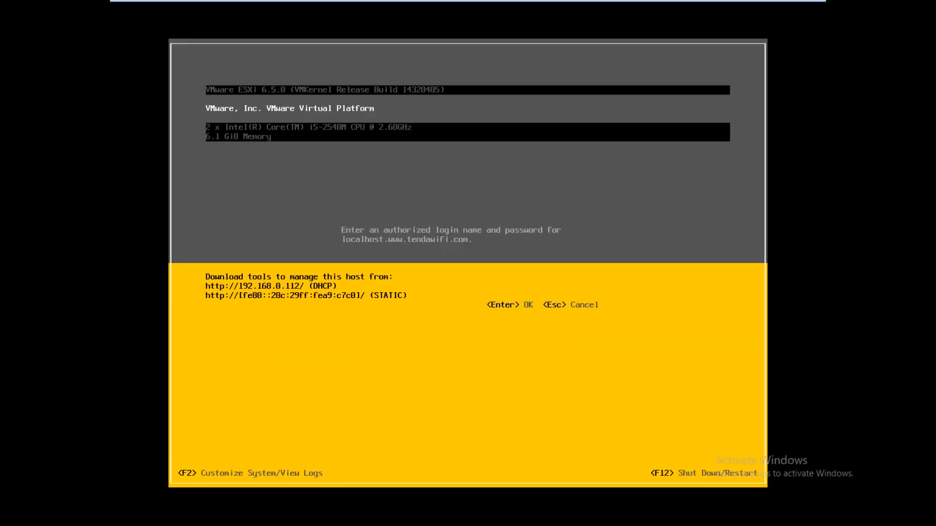
key("Tab")
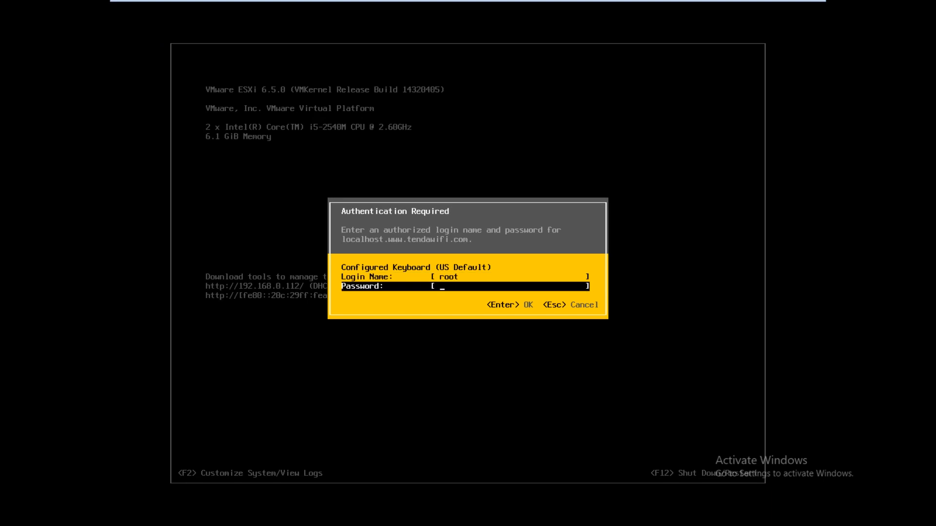
type("*********")
key("Return")
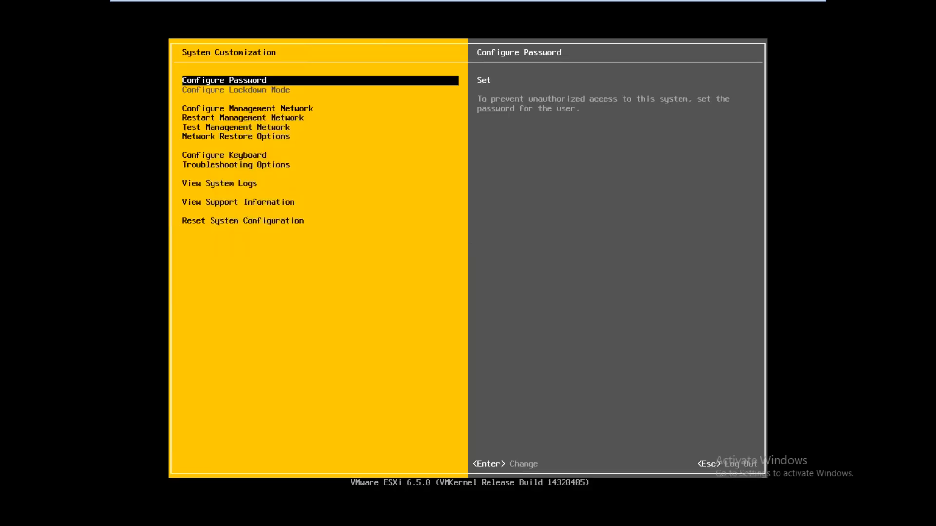
Switch the management network's IPv4 configuration to static addressing.
key("Down")
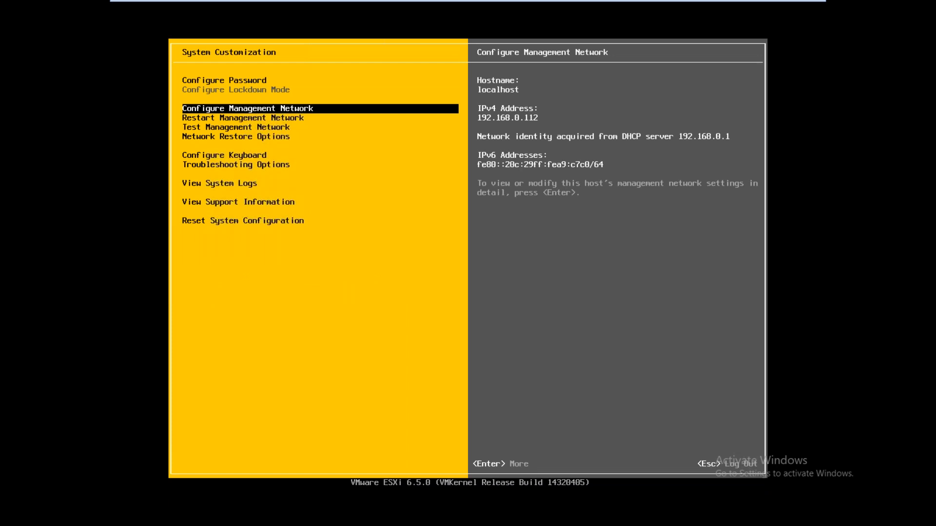
key("Return")
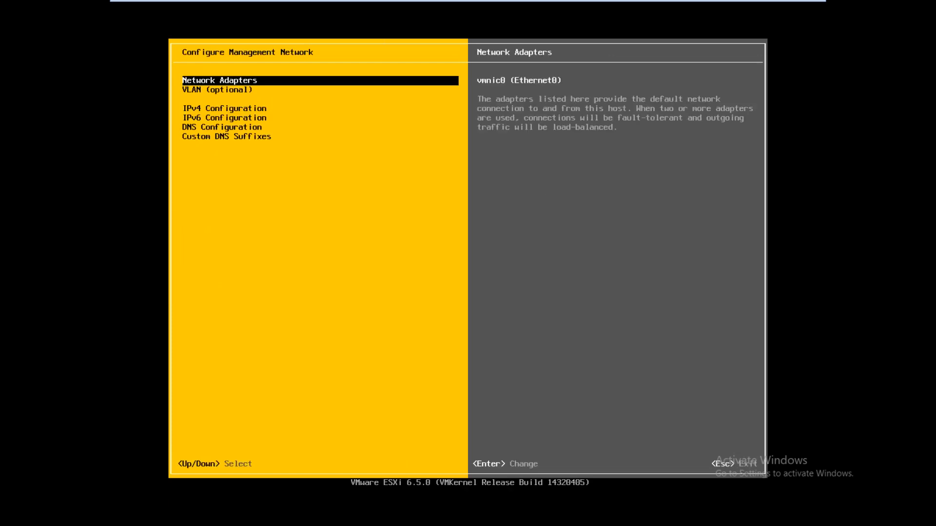
key("Down")
key("Down")
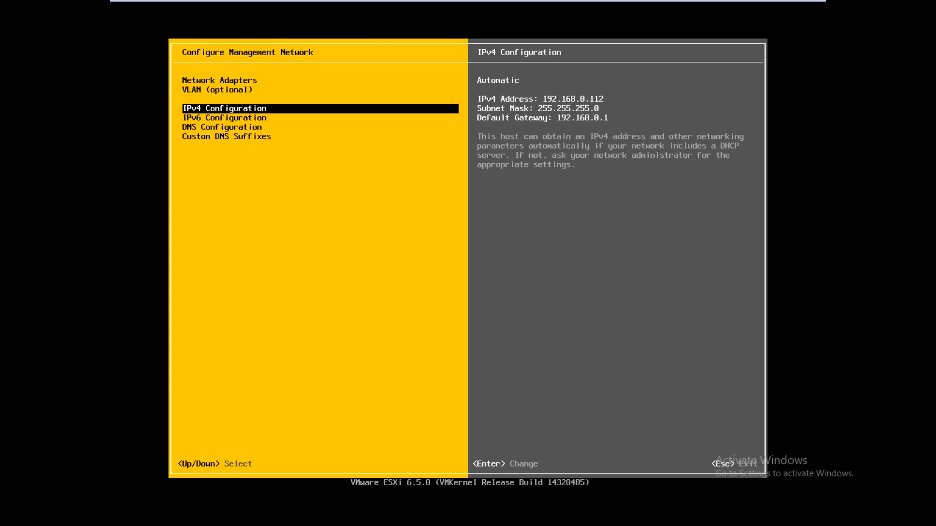
key("Return")
key("Down")
key("Down")
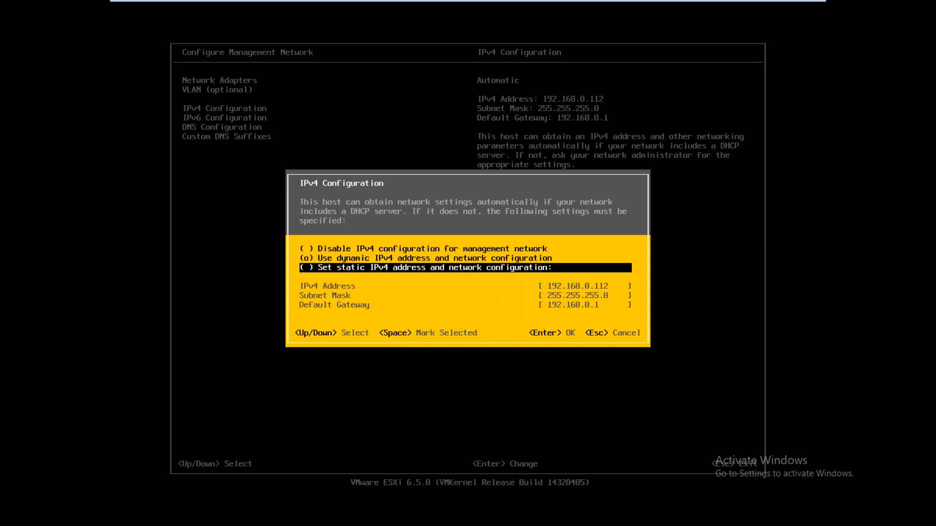
key("space")
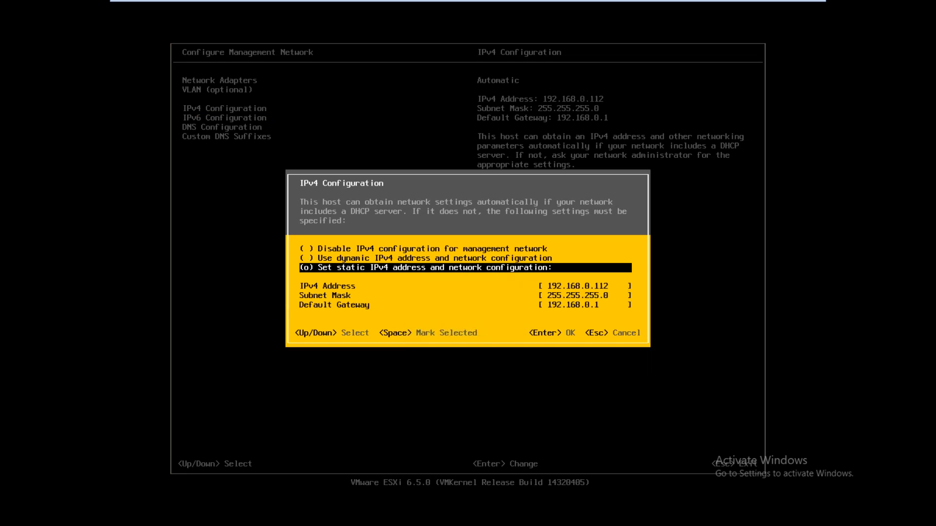
key("Return")
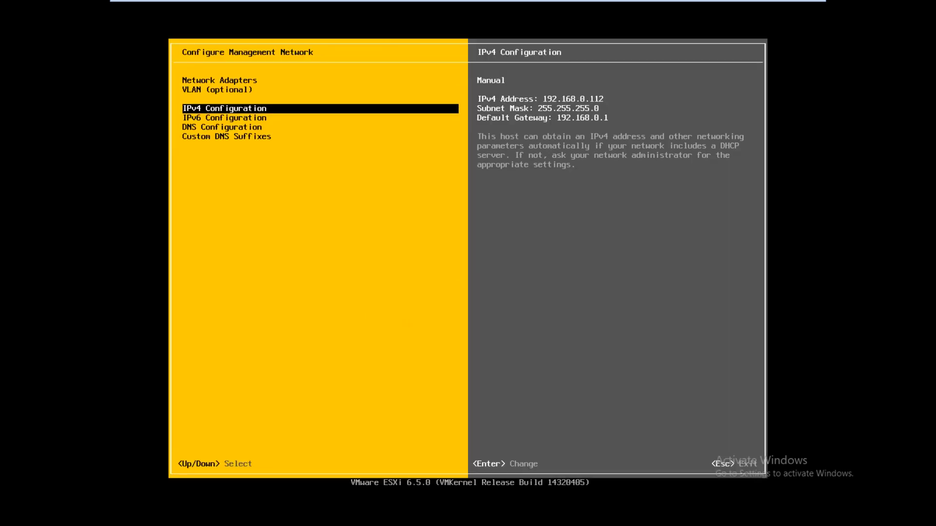
Set DNS servers 192.168.0.165 and 8.8.8.8 and hostname esxi-host.
key("Down")
key("Down")
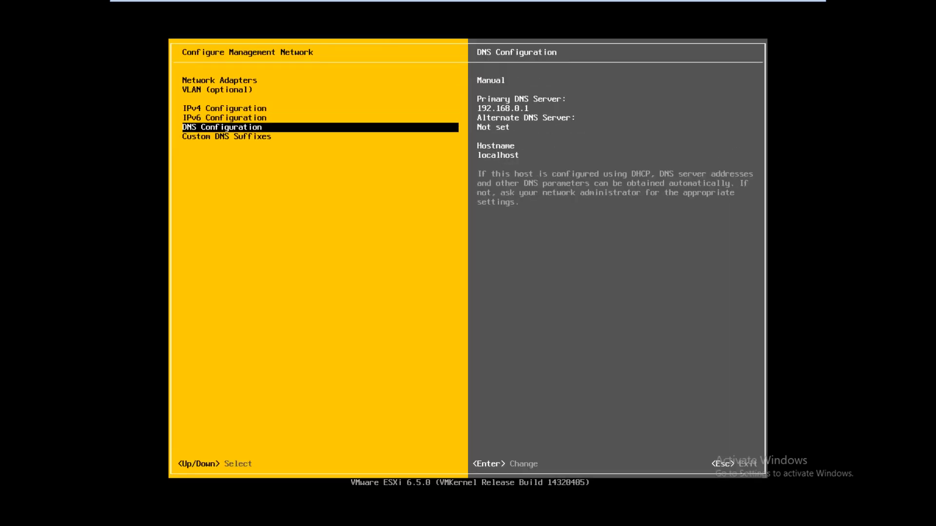
key("Return")
key("Down")
key("Down")
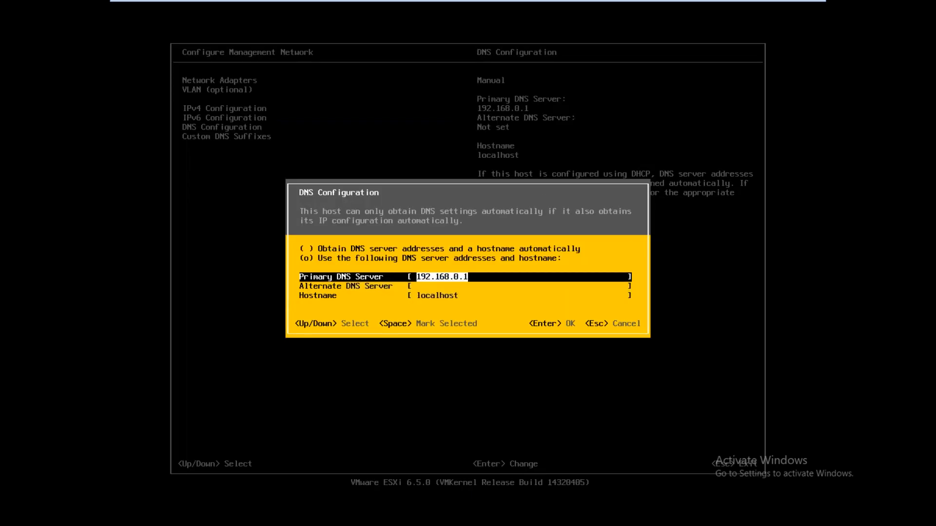
type("192.168.0")
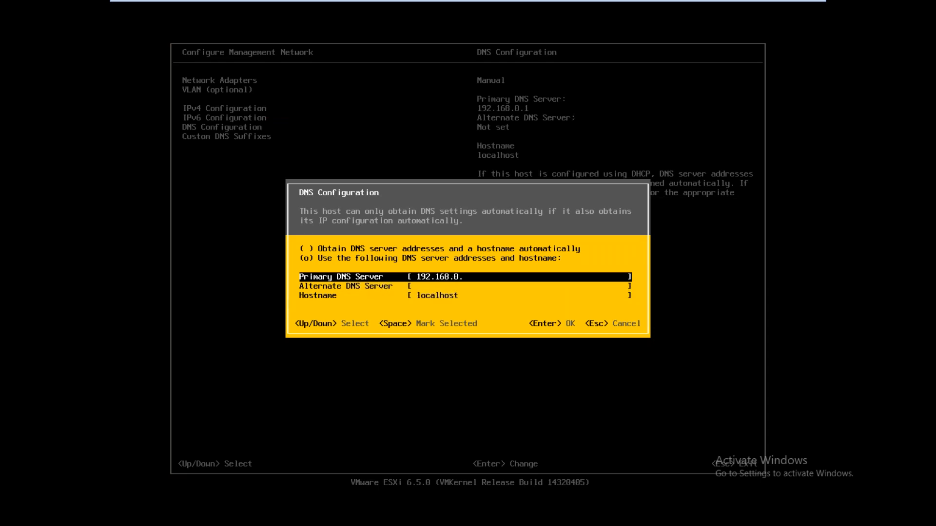
type(".165")
key("Down")
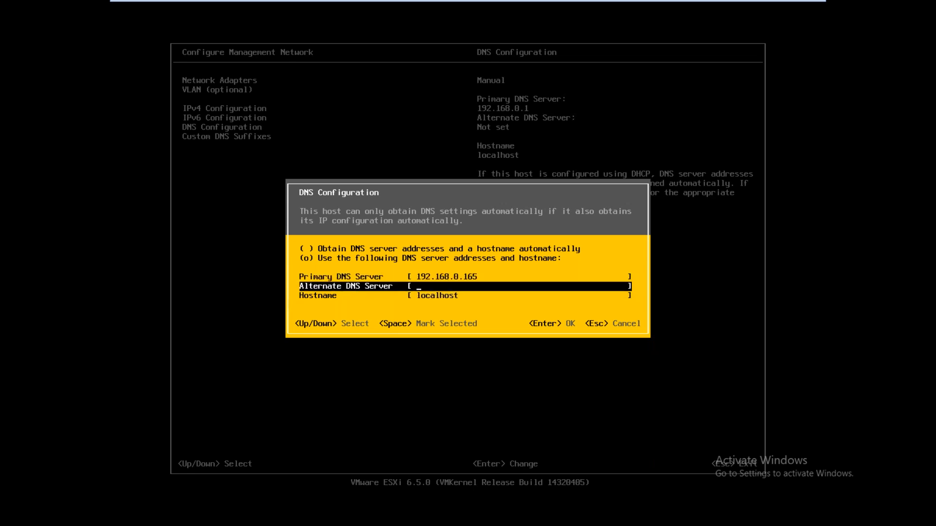
type("8.8.8.8")
key("Down")
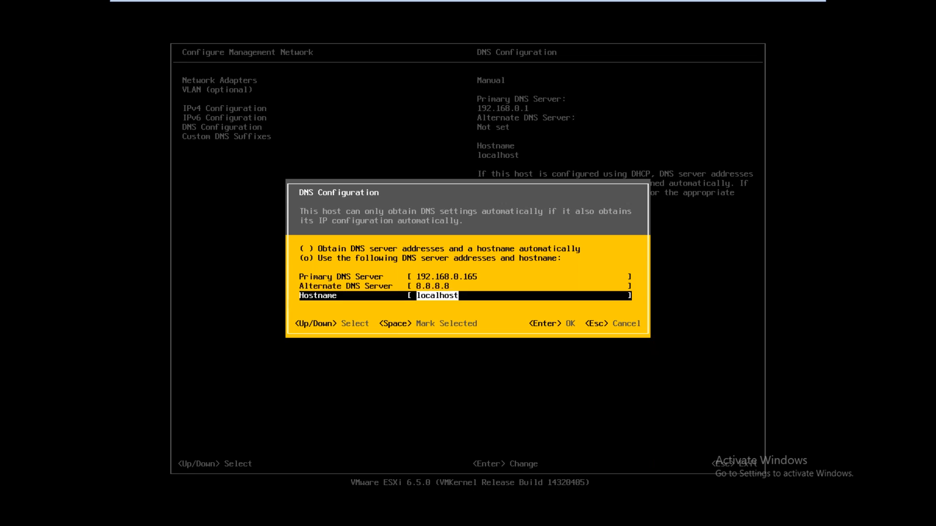
type("esxi-host")
key("Return")
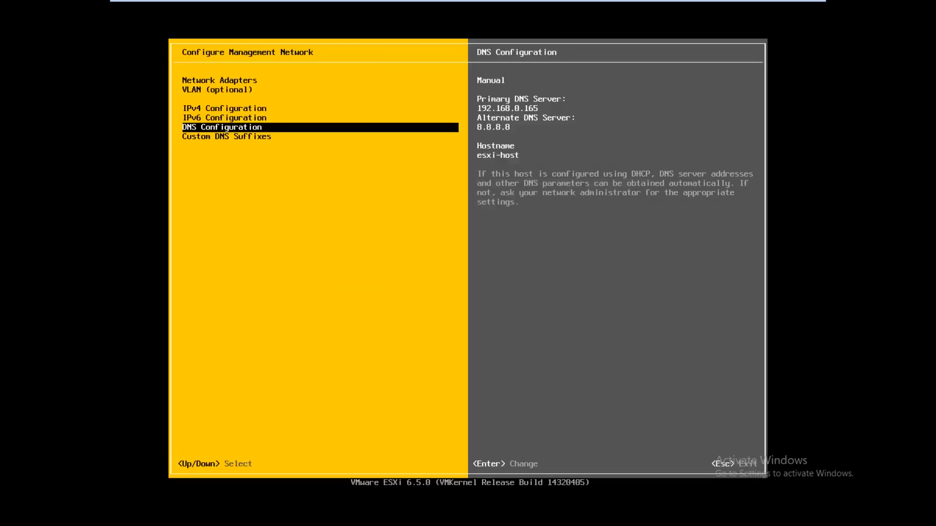
key("Down")
key("Return")
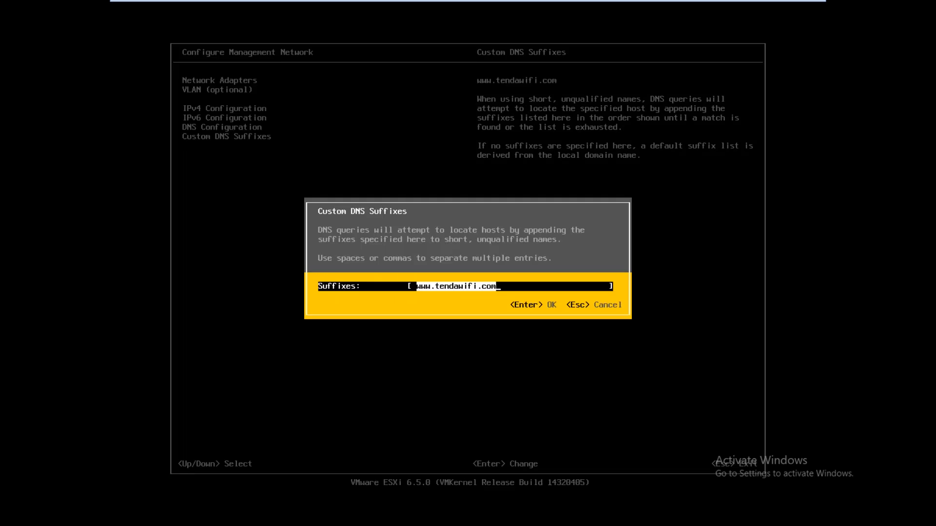
key("BackSpace")
type("esxi")
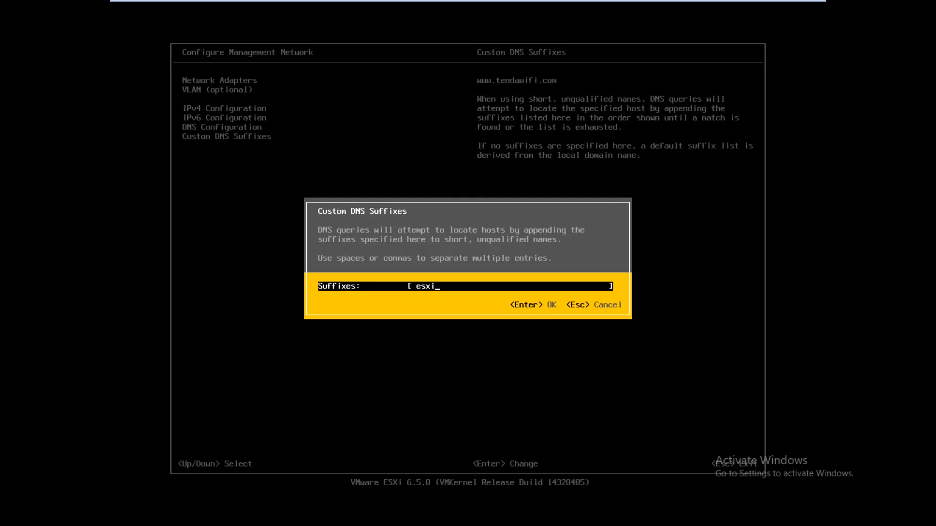
type("-host")
key("Left")
type("clou")
key("BackSpace")
key("BackSpace")
key("BackSpace")
key("BackSpace")
key("Return")
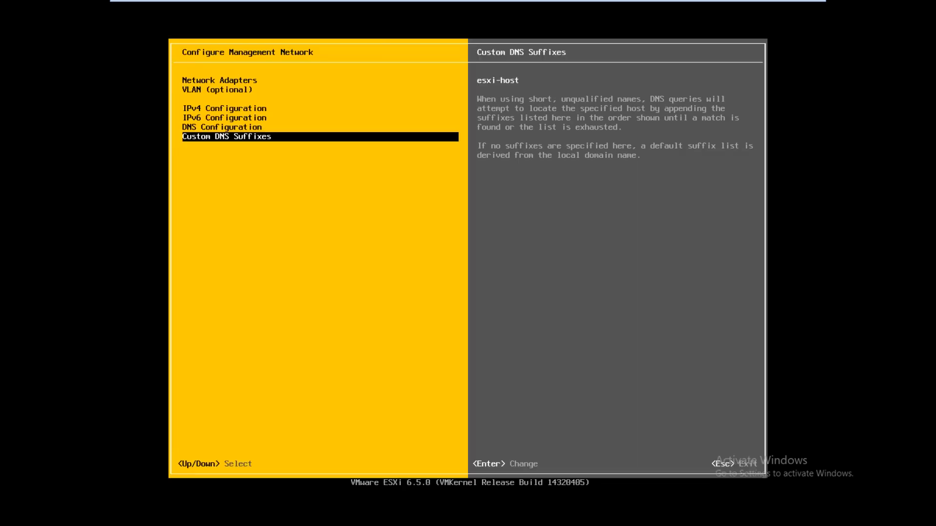
Apply the changes, restart the management network, and return to System Customization.
key("Escape")
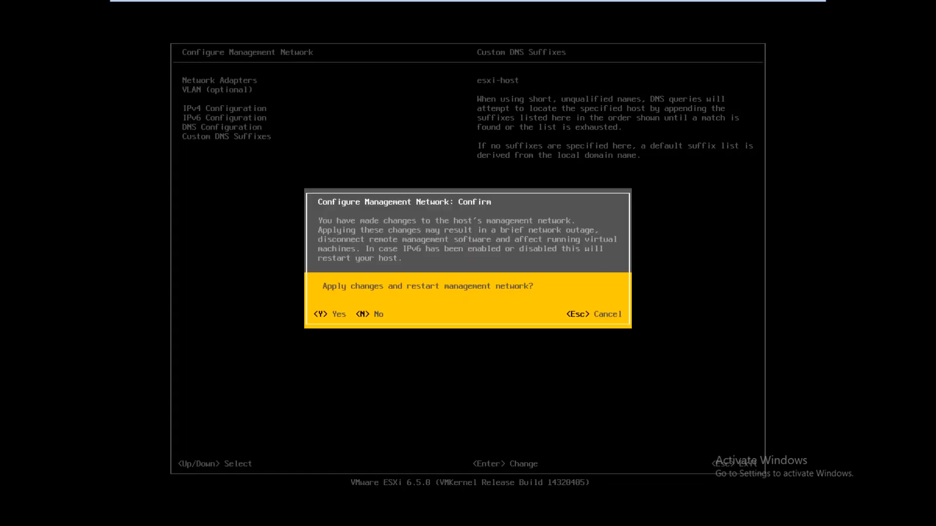
key("Escape")
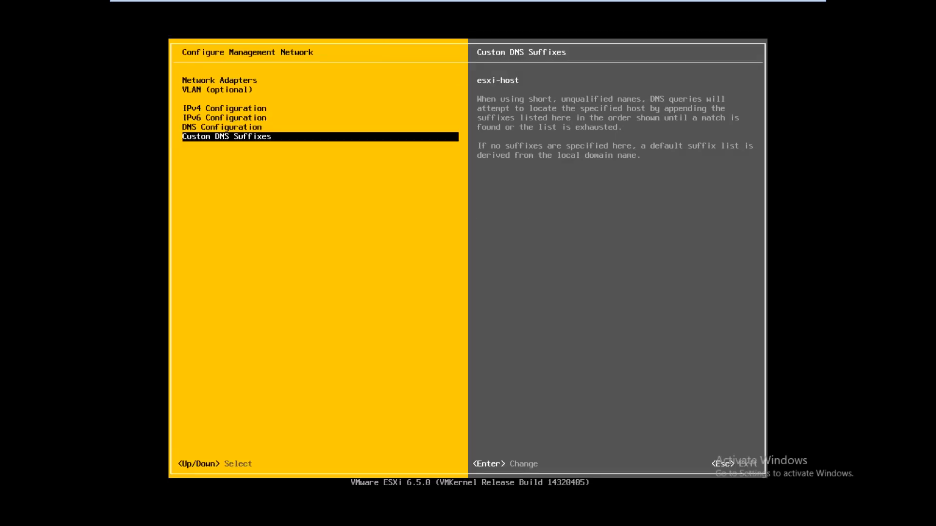
key("Escape")
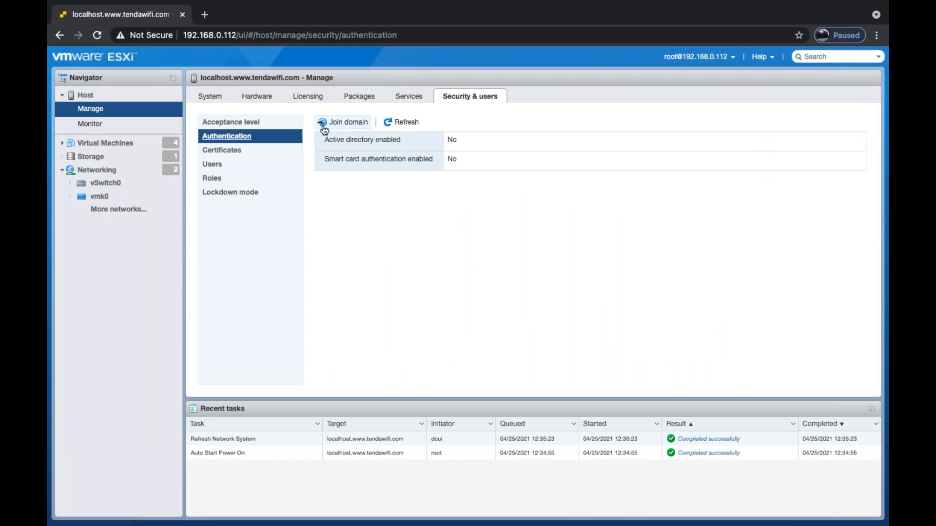
Begin joining the host to domain cloud.com from the Authentication page.
left_click(342, 122)
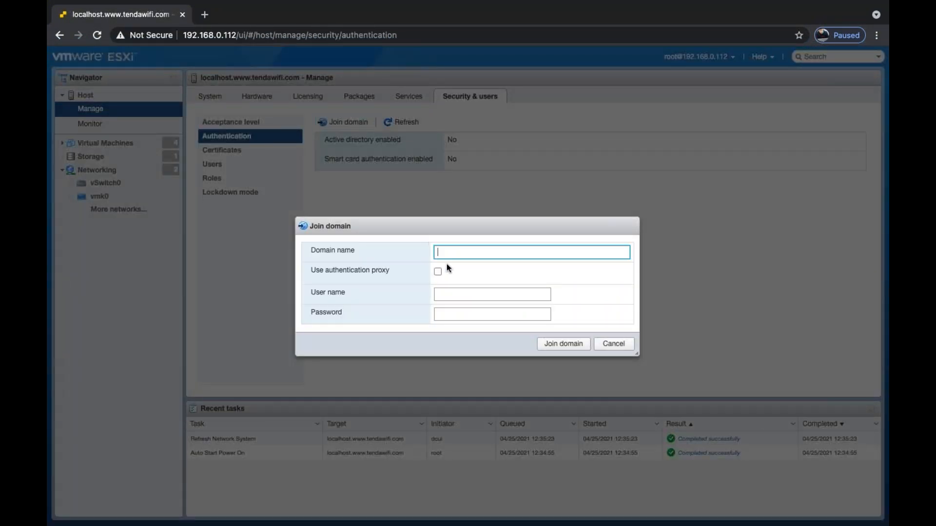
type("cloud.com")
key("Tab")
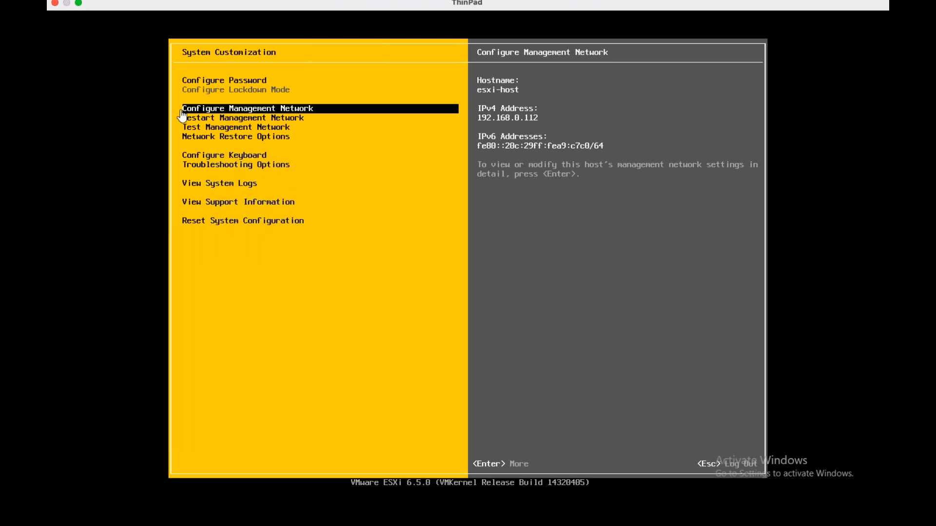
key("ctrl+alt")
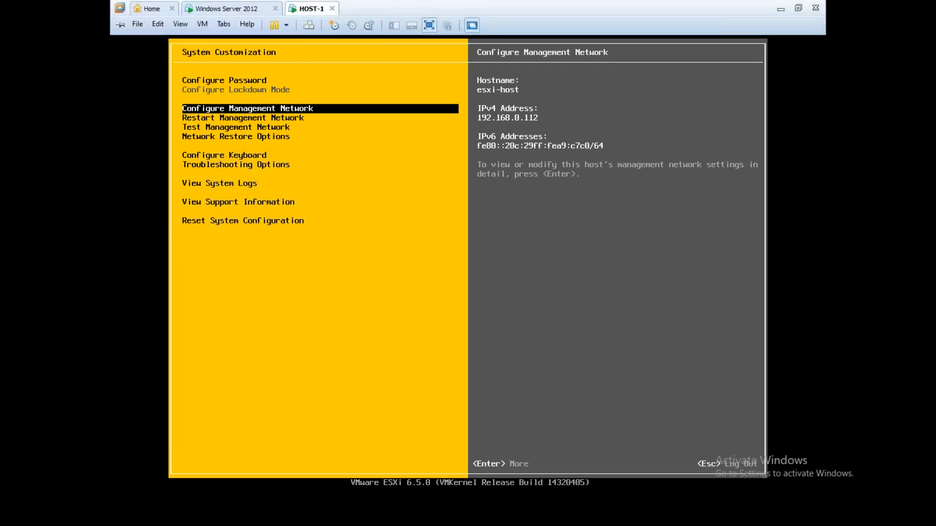
left_click(224, 9)
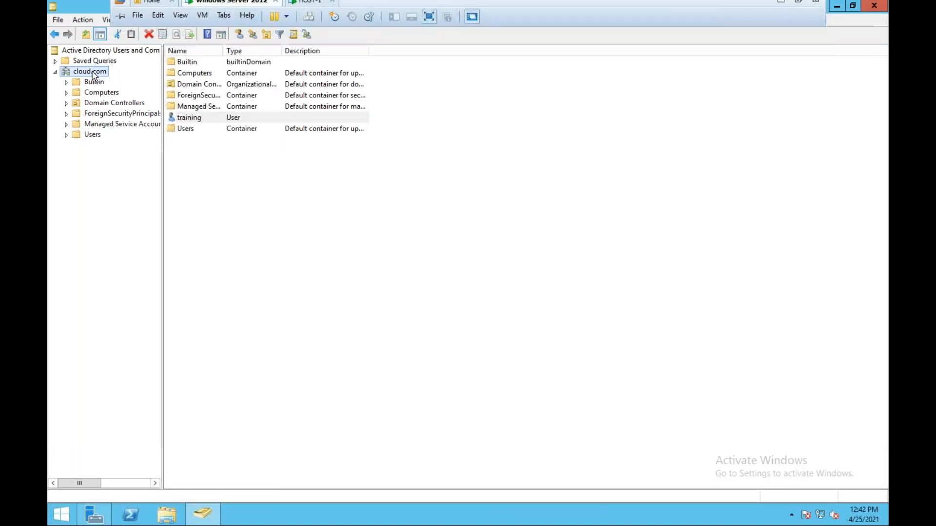
key("ctrl+Left")
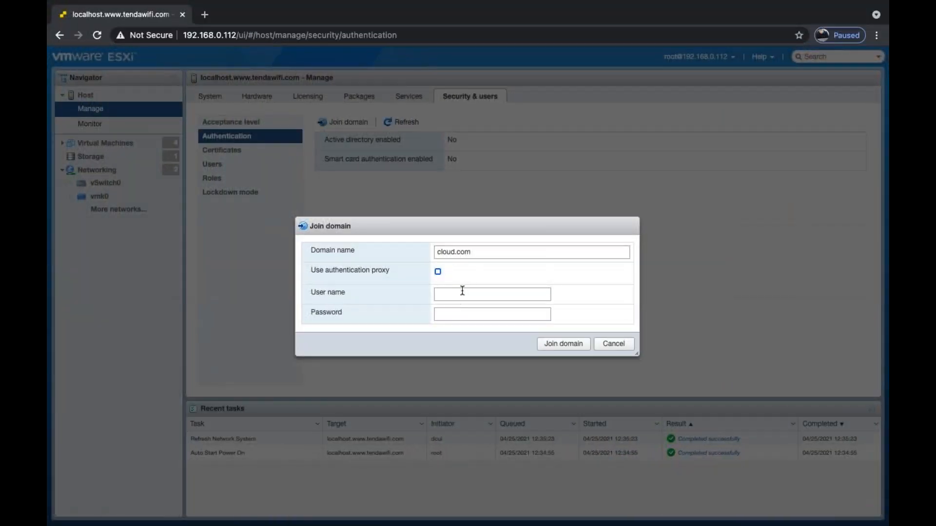
Supply the Administrator domain credentials, complete the join, and dismiss the success notice.
left_click(462, 293)
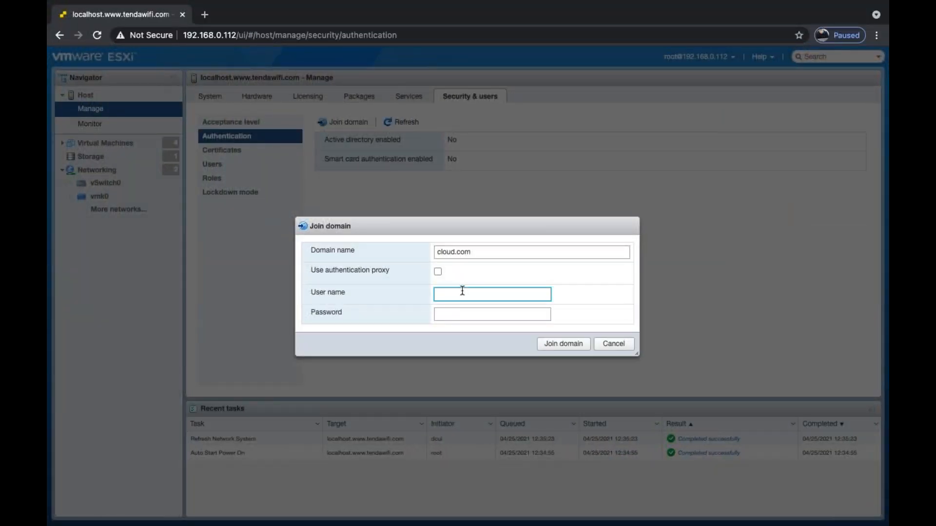
type("Administrator")
key("Tab")
type("•••••••••")
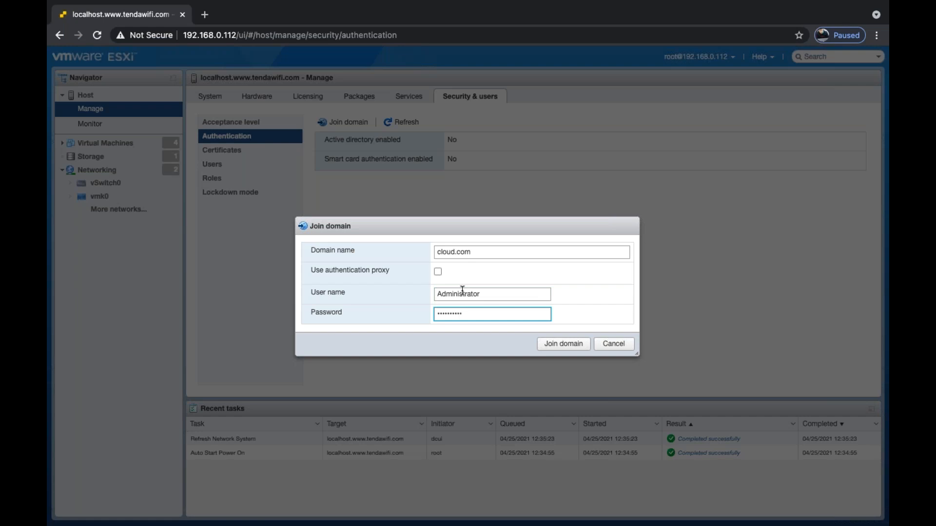
left_click(562, 345)
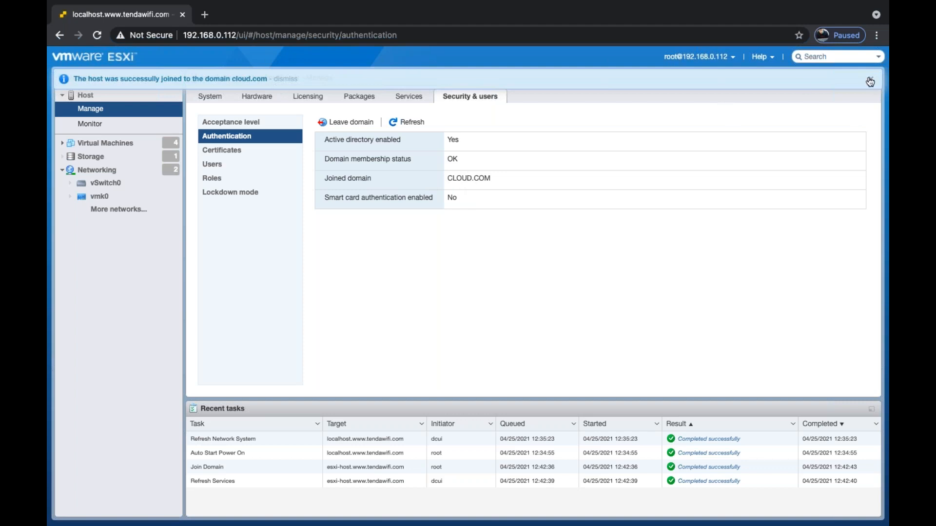
left_click(870, 79)
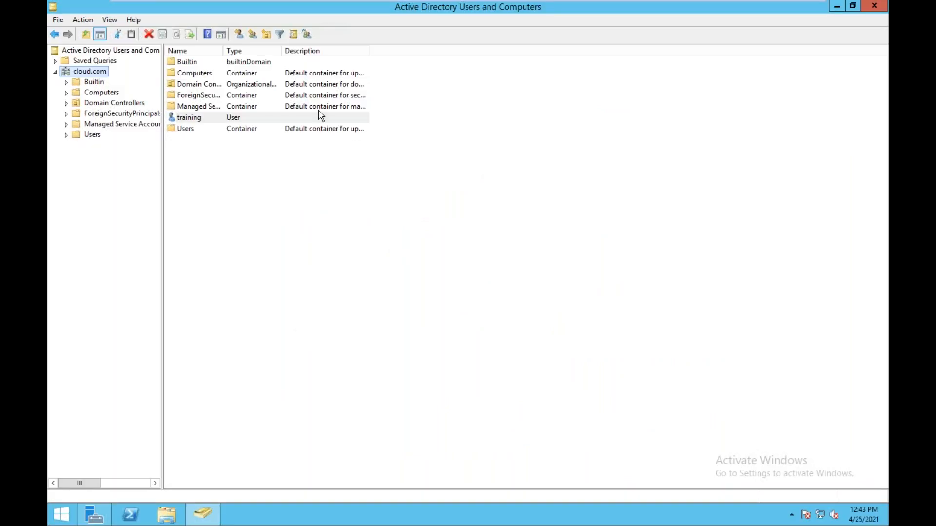
Show cloud.com's Computers container and widen columns to read the ESXI-HOST account details.
left_click(94, 507)
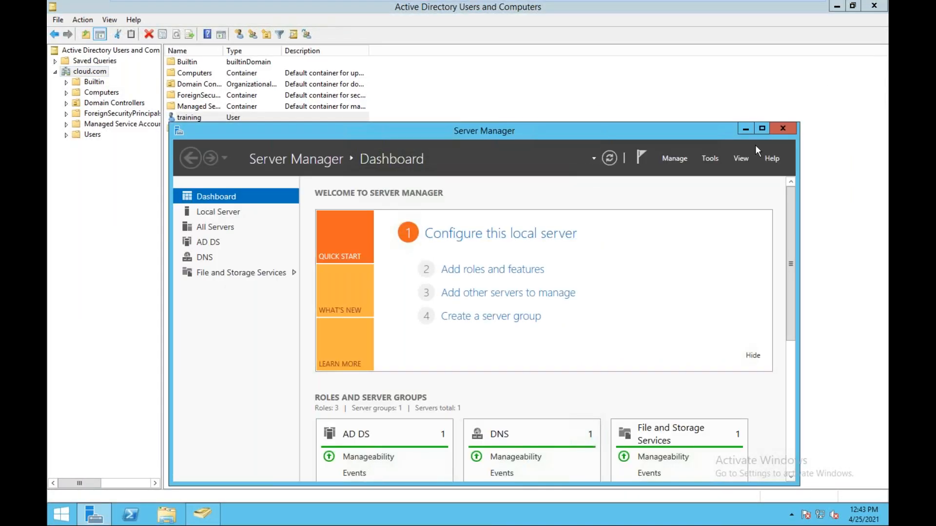
left_click(782, 129)
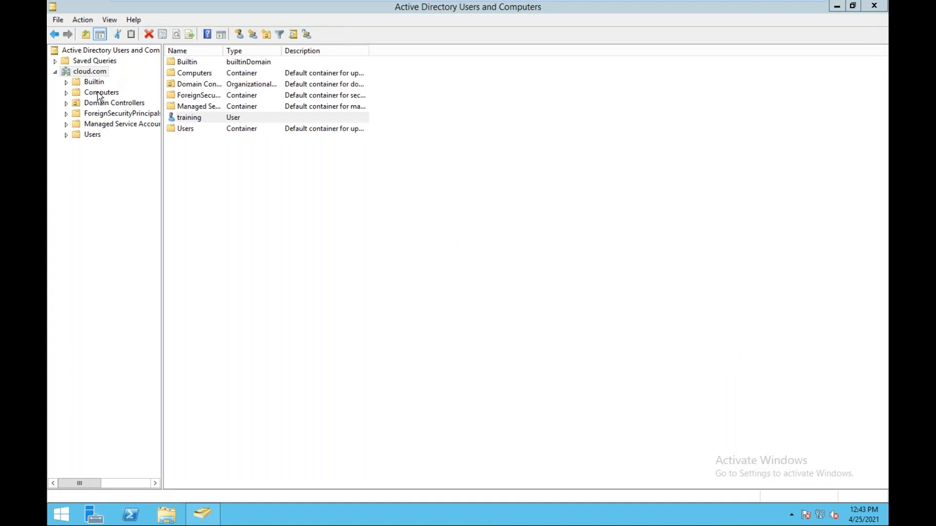
left_click(100, 92)
left_click_drag(280, 50, 280, 51)
left_click(212, 63)
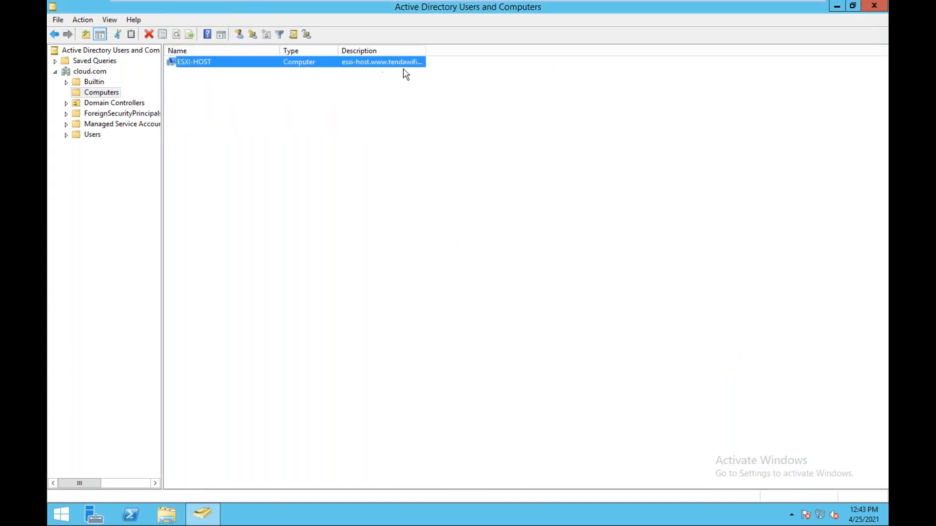
left_click_drag(339, 50, 385, 51)
left_click_drag(471, 49, 534, 49)
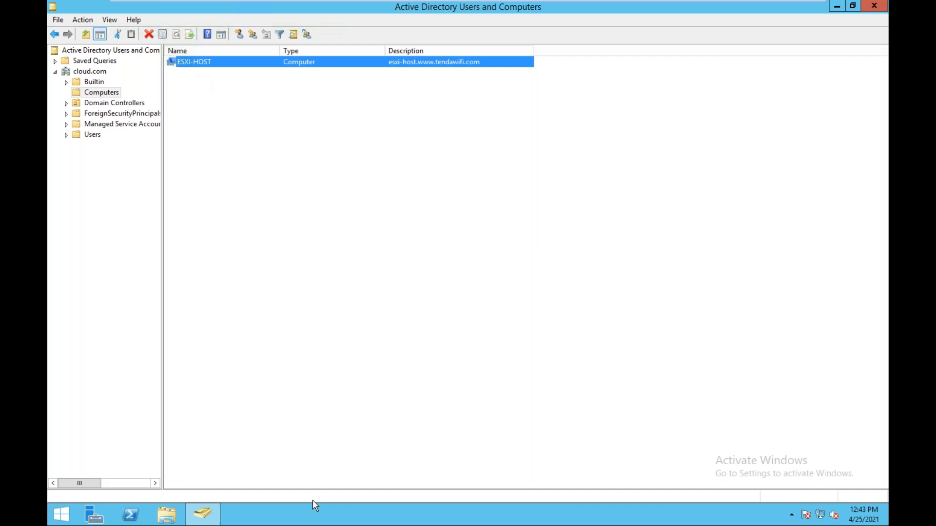
Launch DNS Manager from Server Manager's Tools menu.
left_click(104, 520)
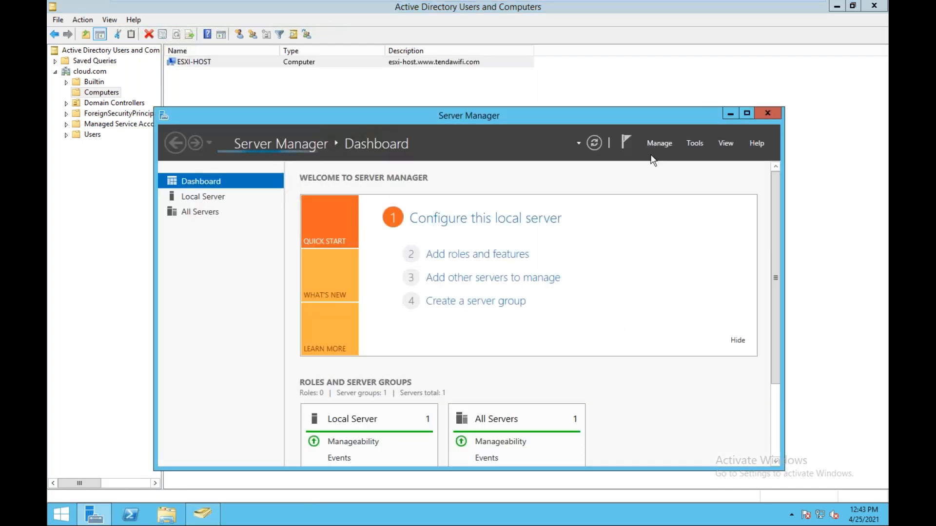
left_click(696, 142)
left_click(714, 273)
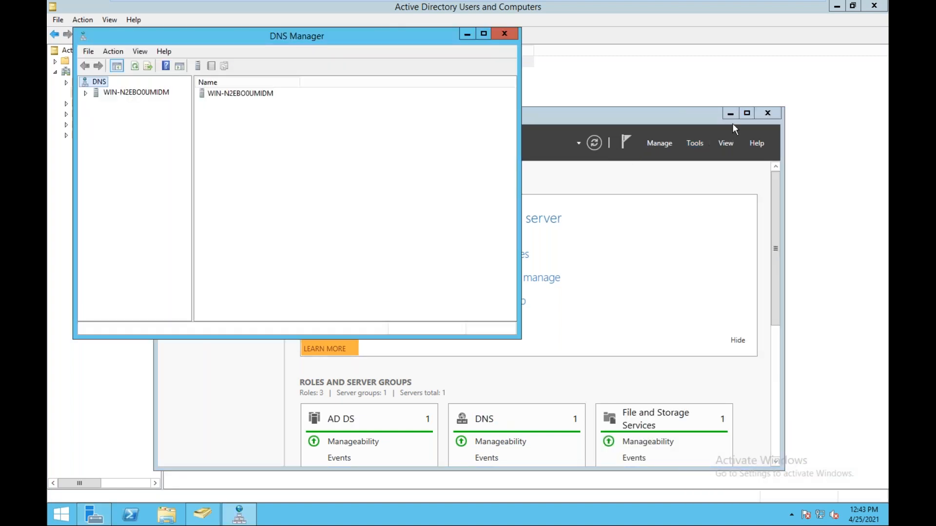
Show and refresh the cloud.com forward lookup zone's records in a maximized DNS Manager.
left_click(730, 114)
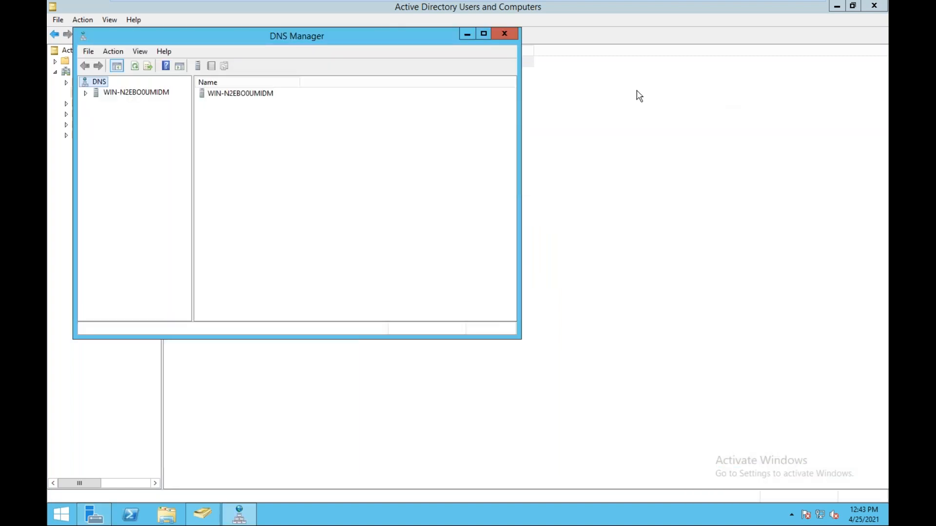
left_click(483, 34)
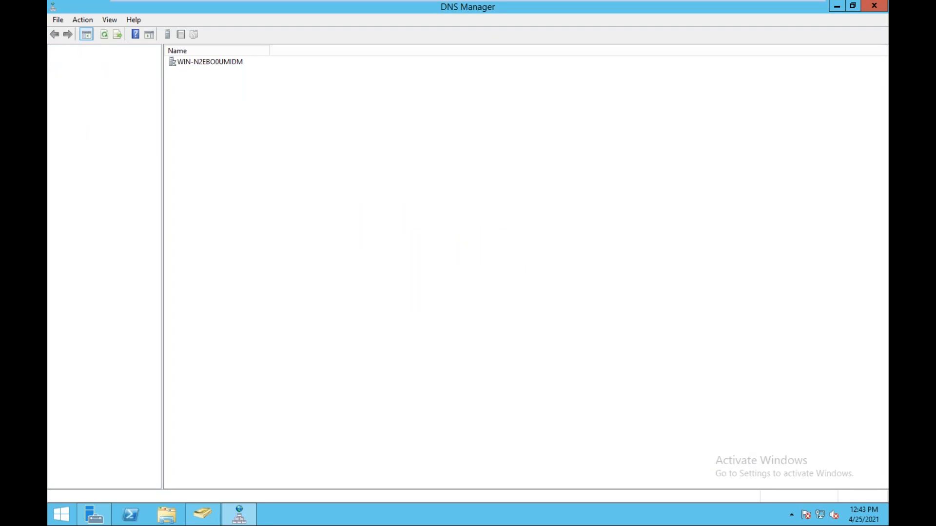
double_click(91, 62)
double_click(74, 84)
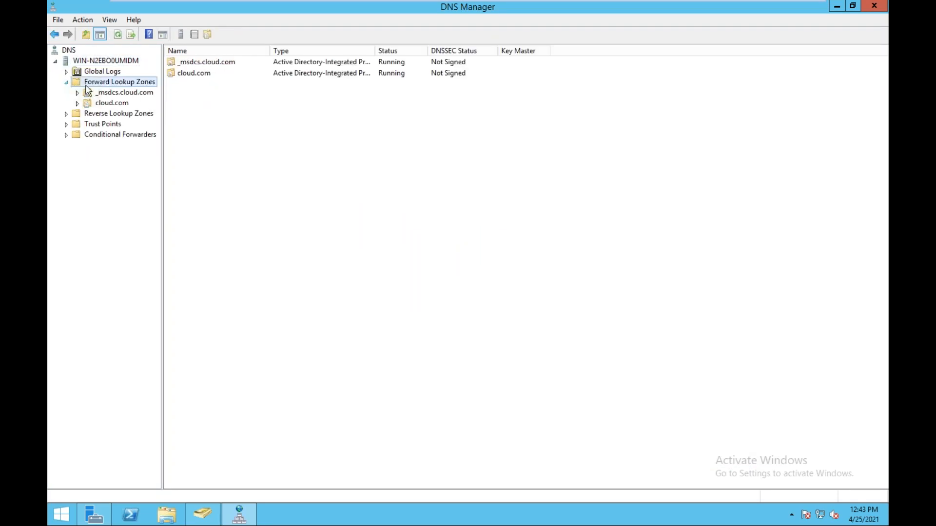
left_click(104, 103)
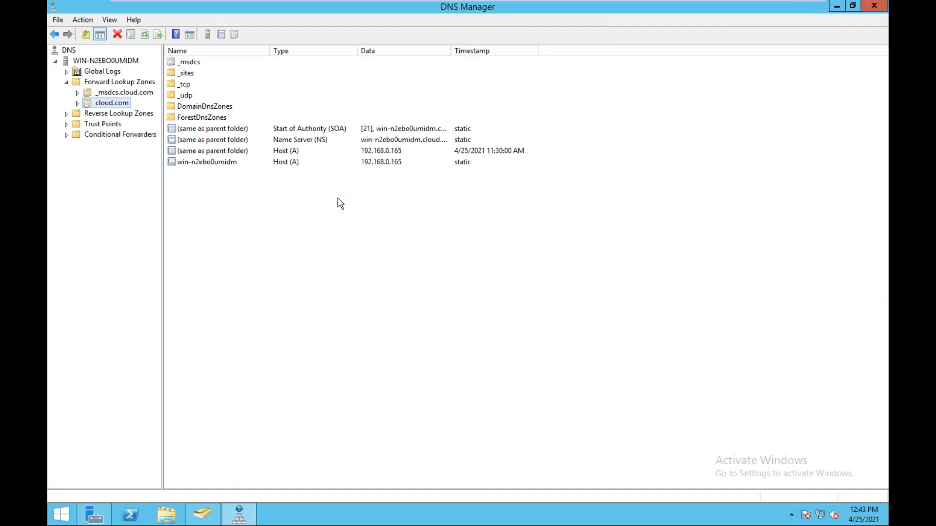
left_click(146, 35)
left_click(145, 35)
left_click(145, 35)
left_click(145, 34)
right_click(306, 225)
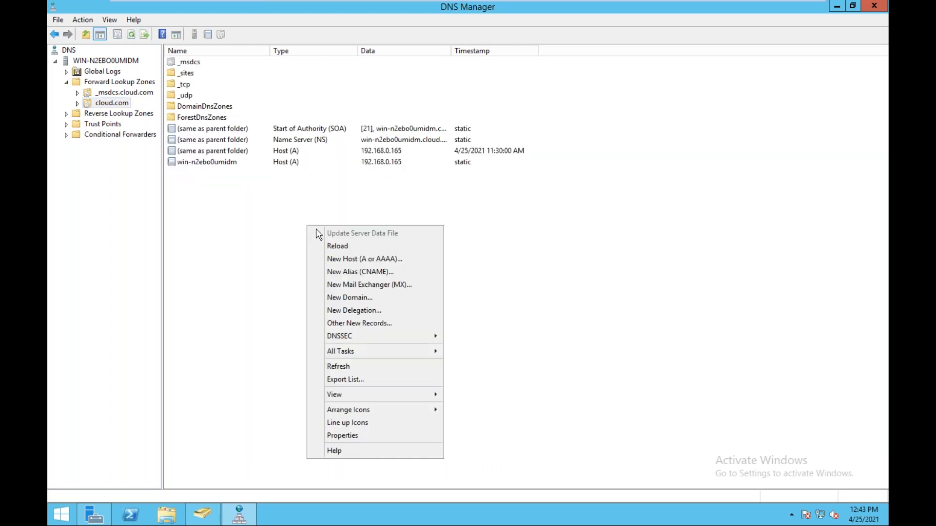
left_click(347, 369)
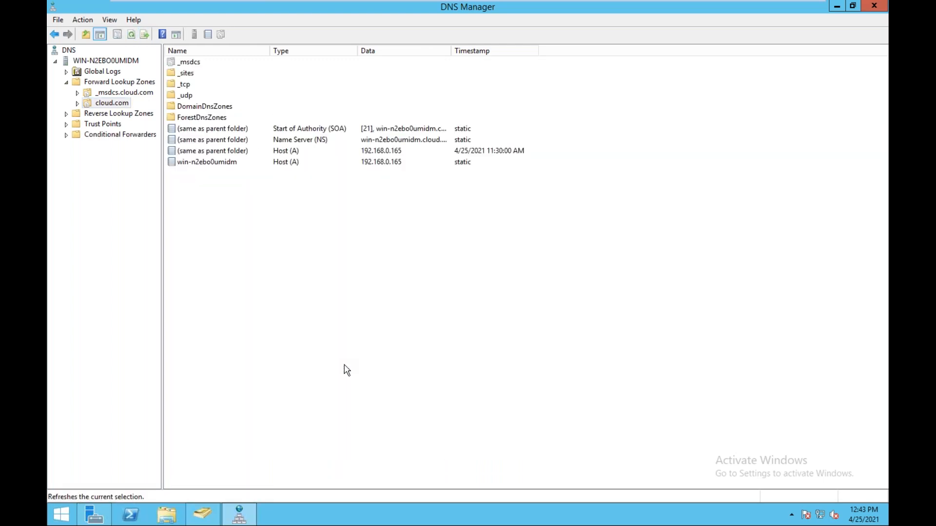
right_click(327, 294)
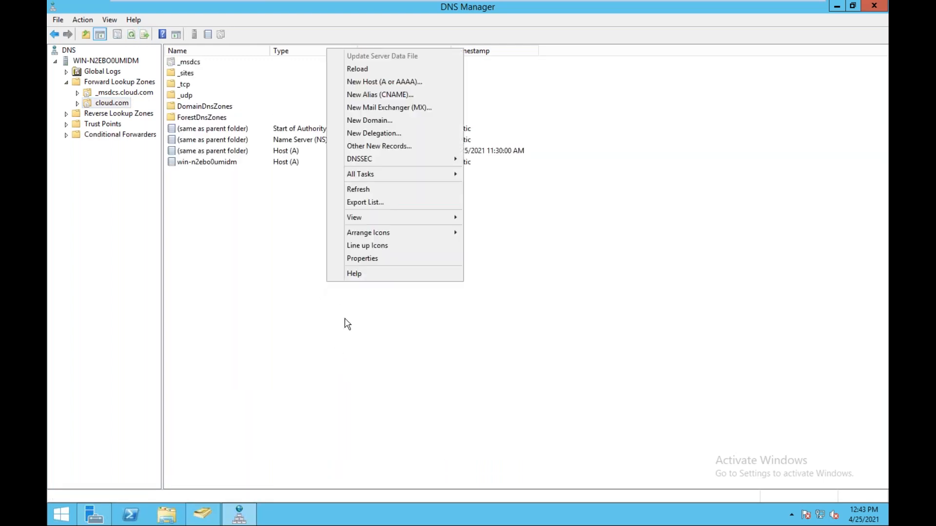
left_click(364, 190)
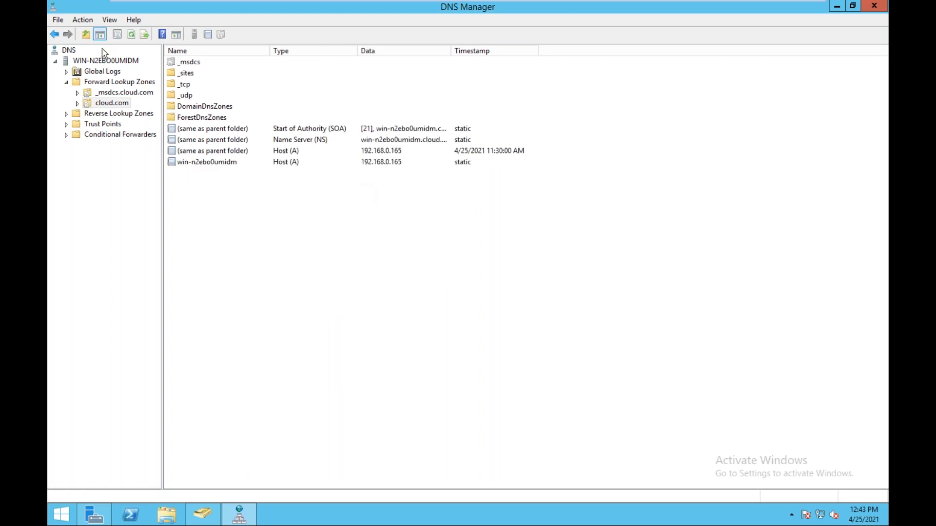
Add host record esxi-host at 192.168.0.112 with a PTR record, then view Reverse Lookup Zones.
right_click(261, 228)
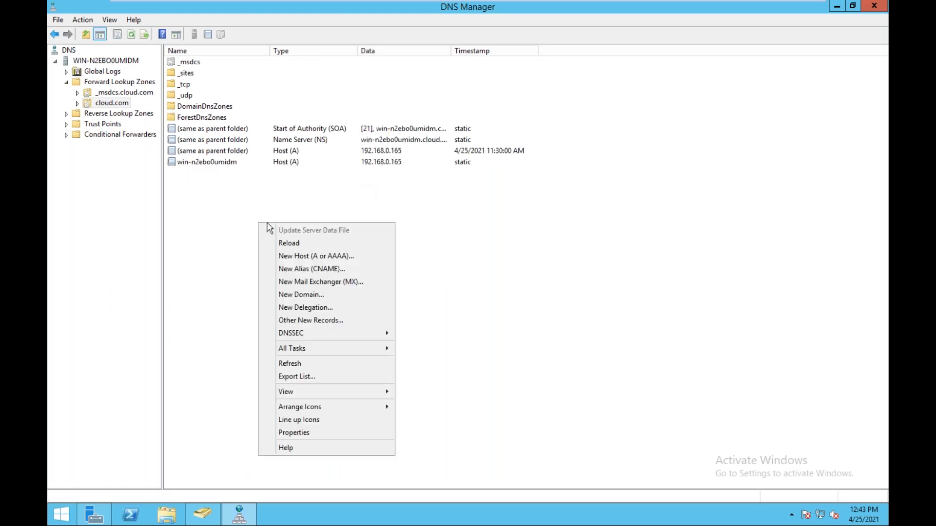
left_click(316, 256)
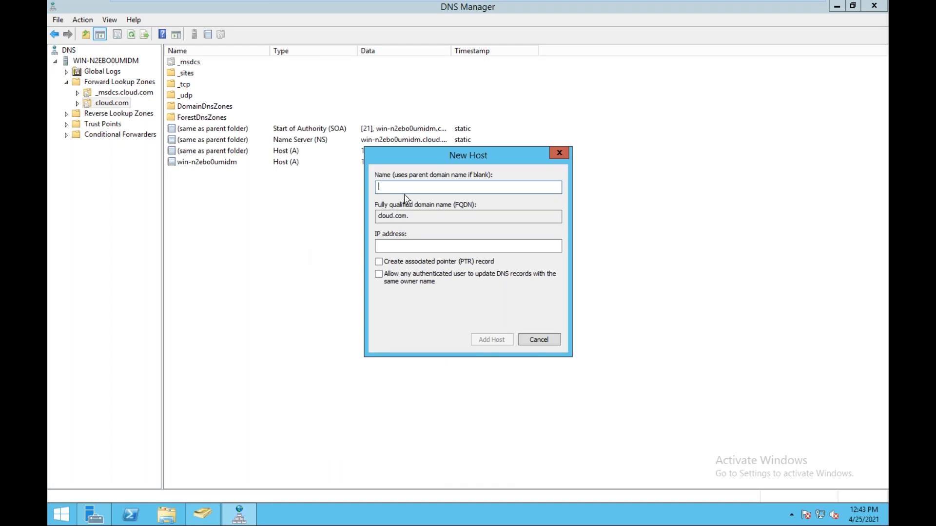
type("esxi-host")
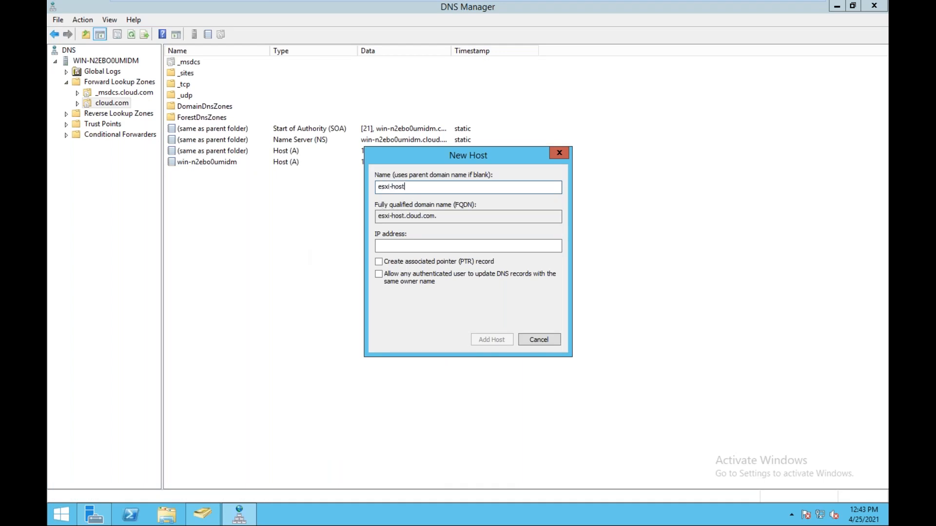
key("Tab")
key("Tab")
type("192.168.0.112")
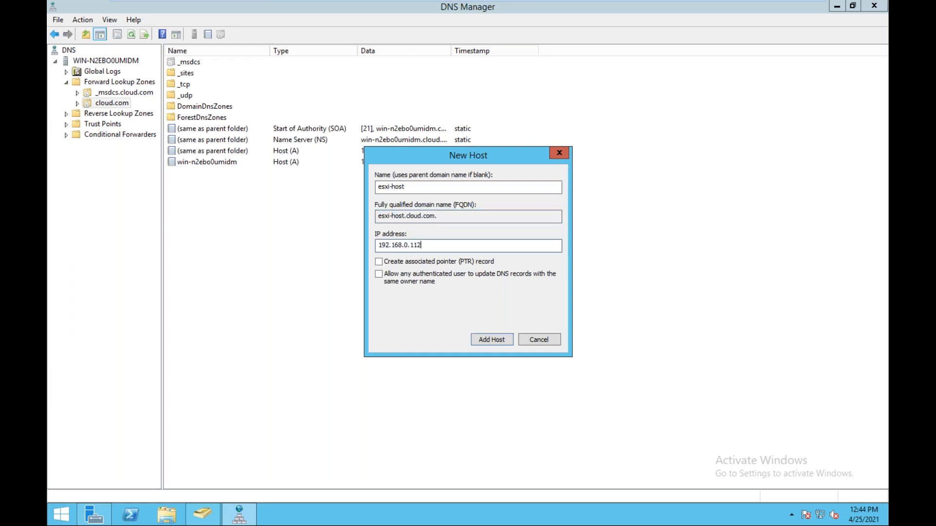
left_click(381, 261)
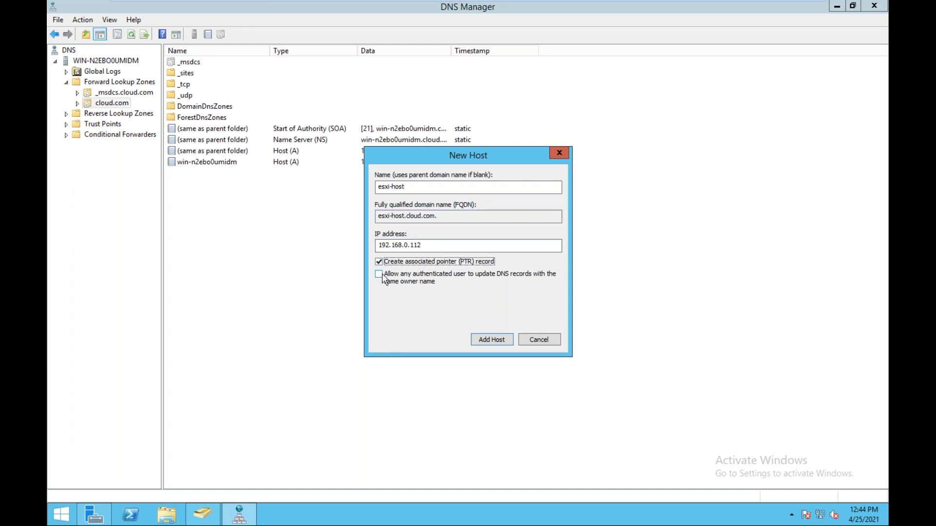
left_click(493, 344)
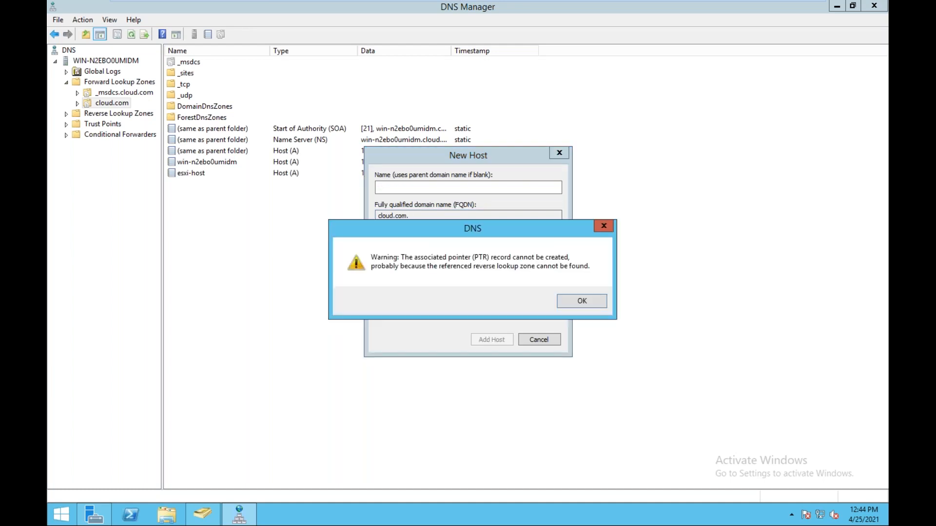
left_click(574, 304)
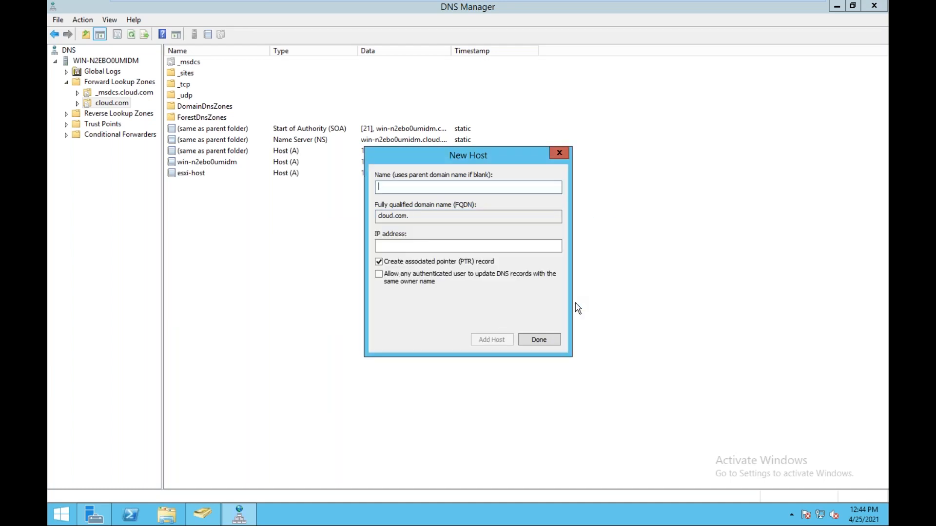
left_click(539, 340)
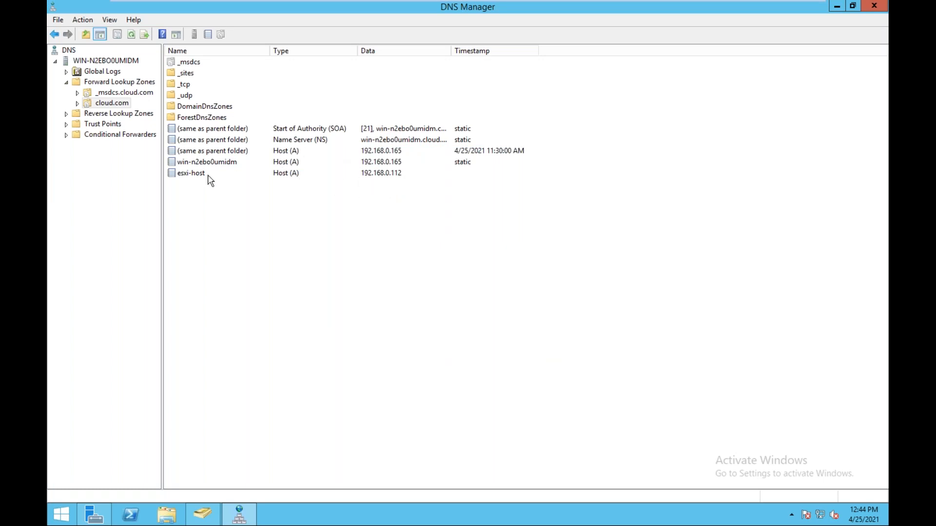
left_click(89, 117)
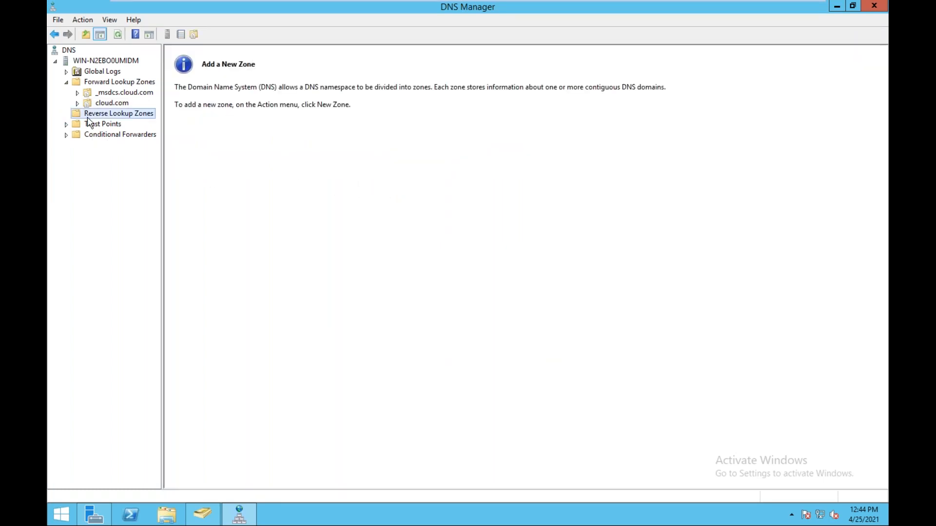
Create an IPv4 reverse zone for 192.168.0 with default type, scope and secure/nonsecure updates.
right_click(112, 118)
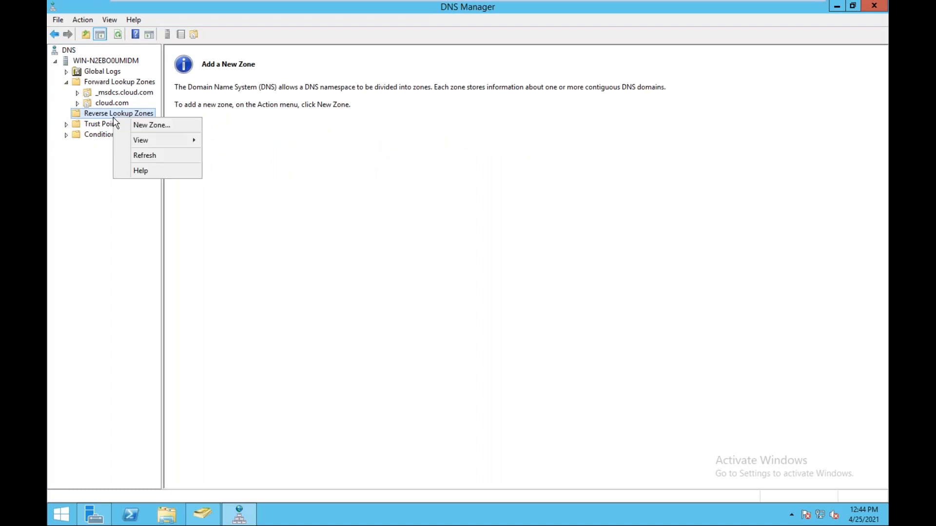
left_click(136, 126)
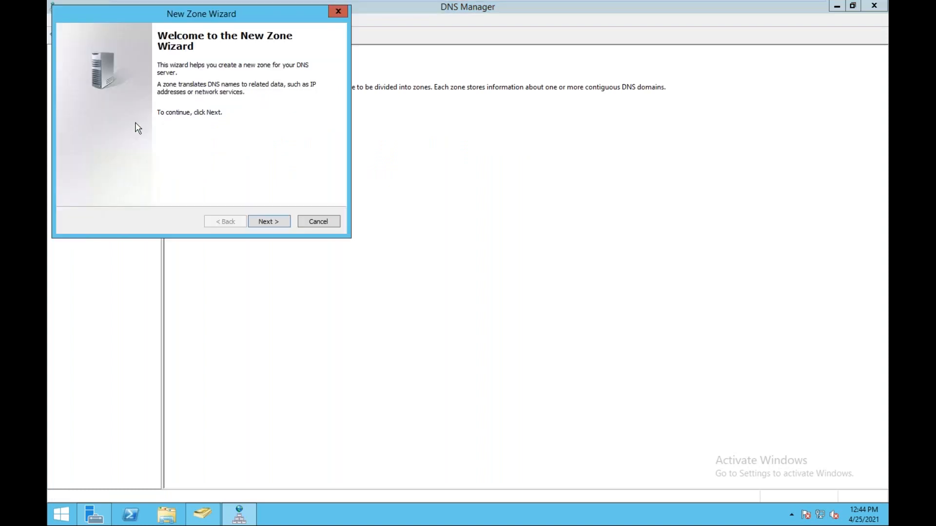
left_click(266, 220)
left_click(274, 226)
left_click(275, 226)
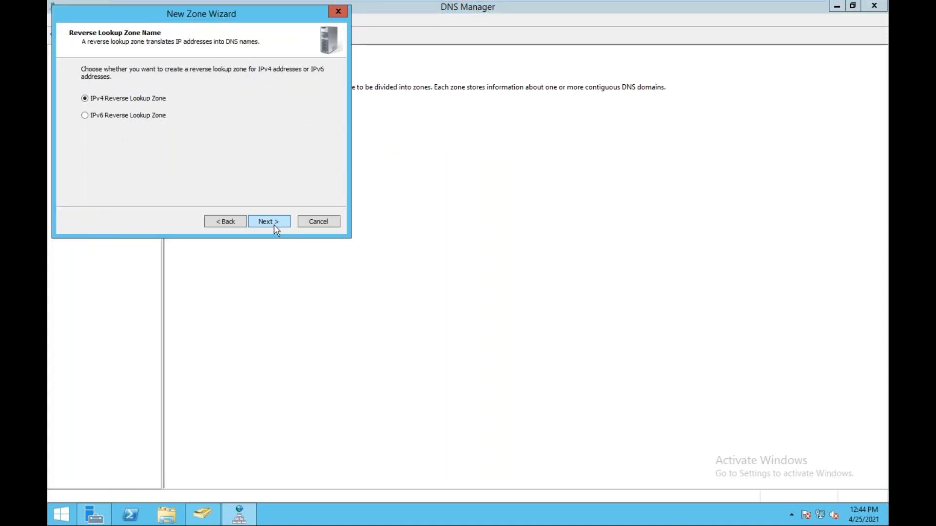
left_click(274, 226)
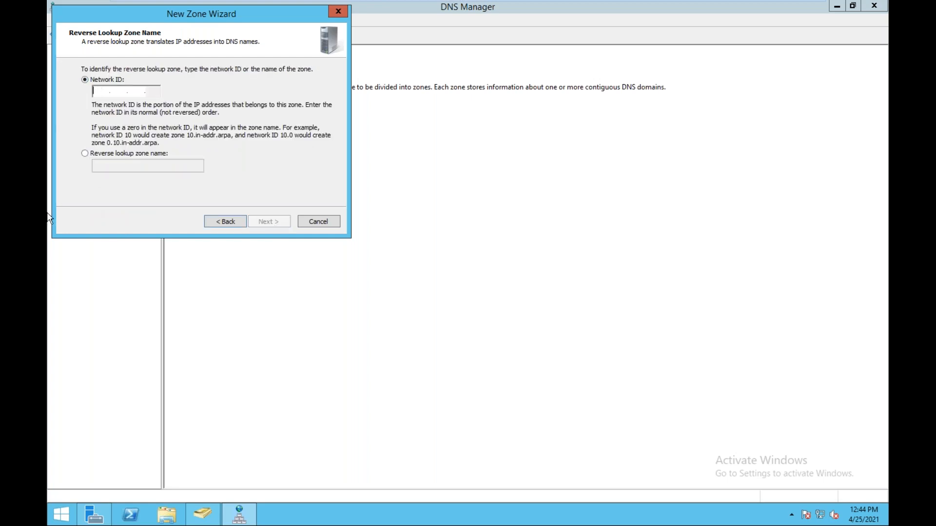
type("192 .168 .0 .")
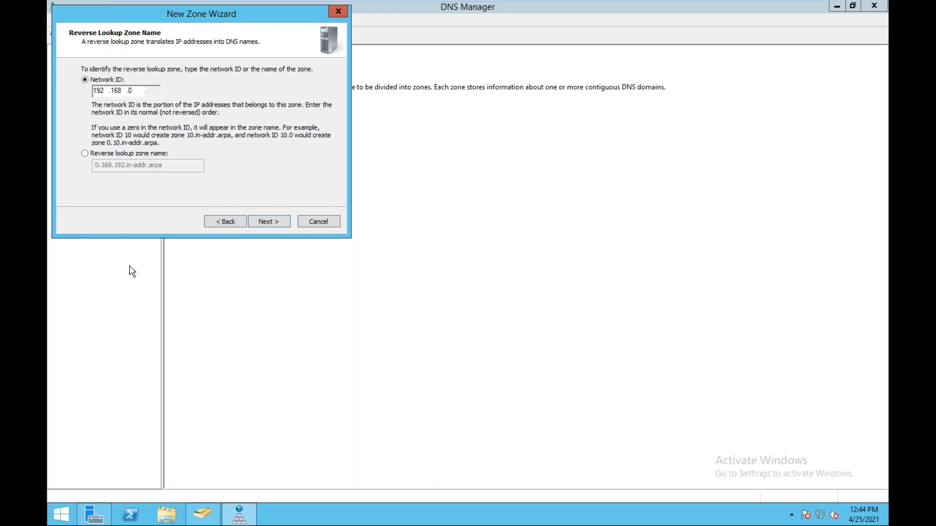
left_click(274, 226)
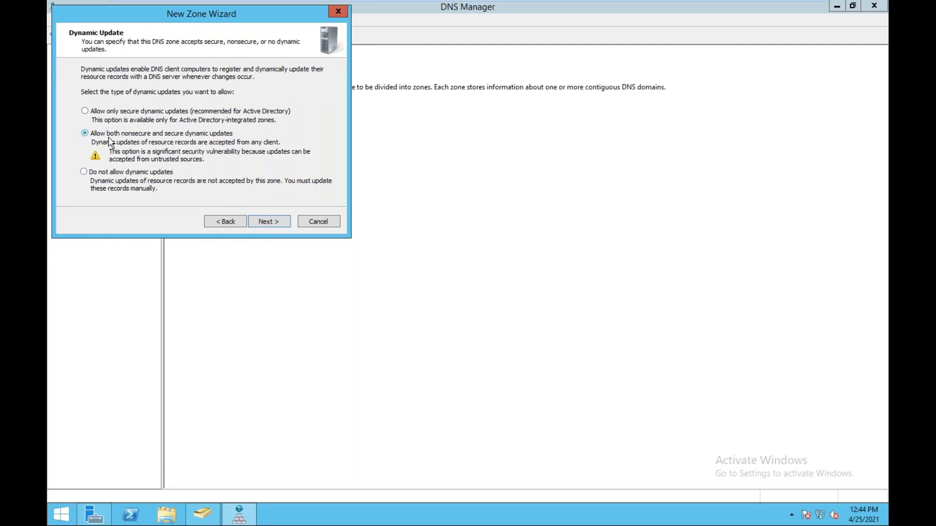
left_click(272, 222)
left_click(273, 222)
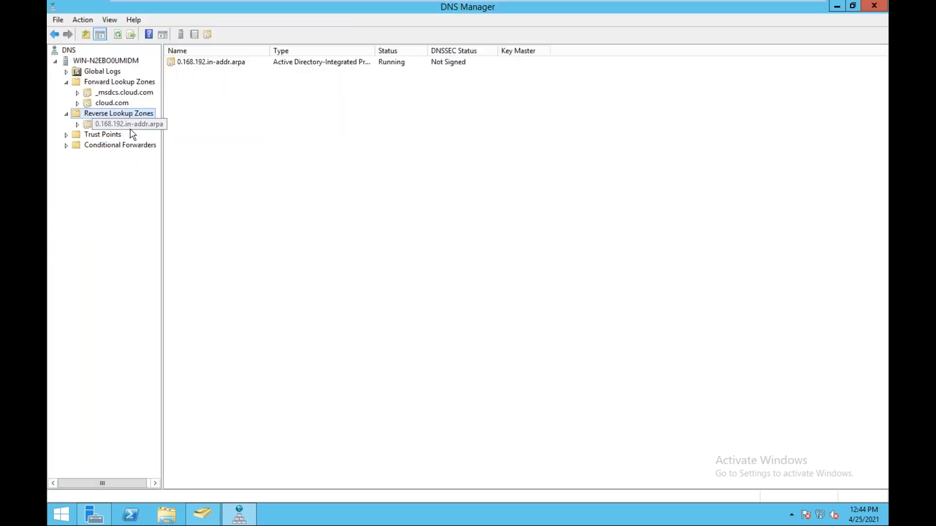
View and refresh the new reverse lookup zone's record list.
left_click(136, 126)
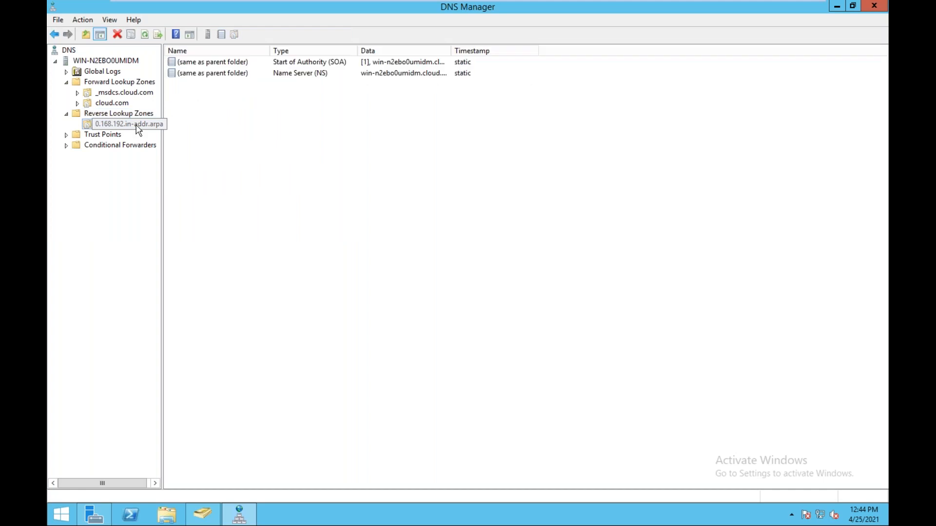
right_click(302, 136)
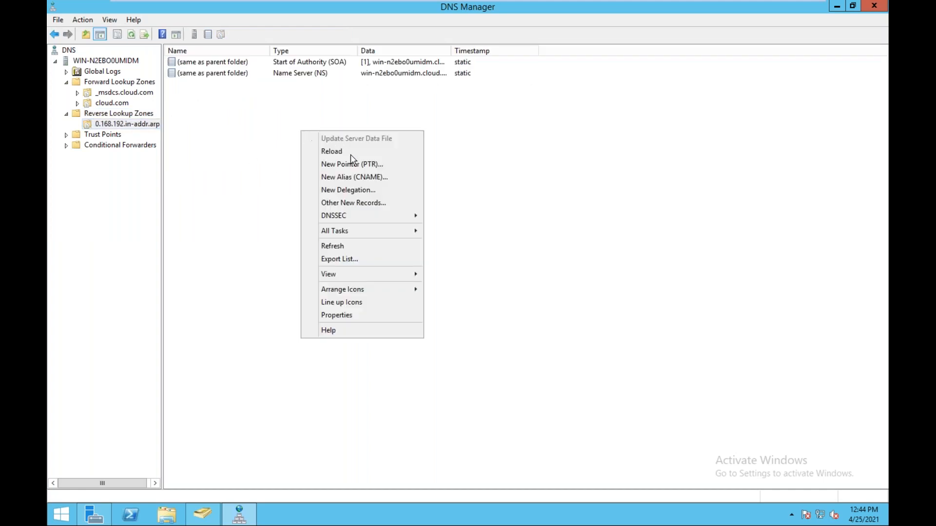
left_click(337, 247)
right_click(279, 157)
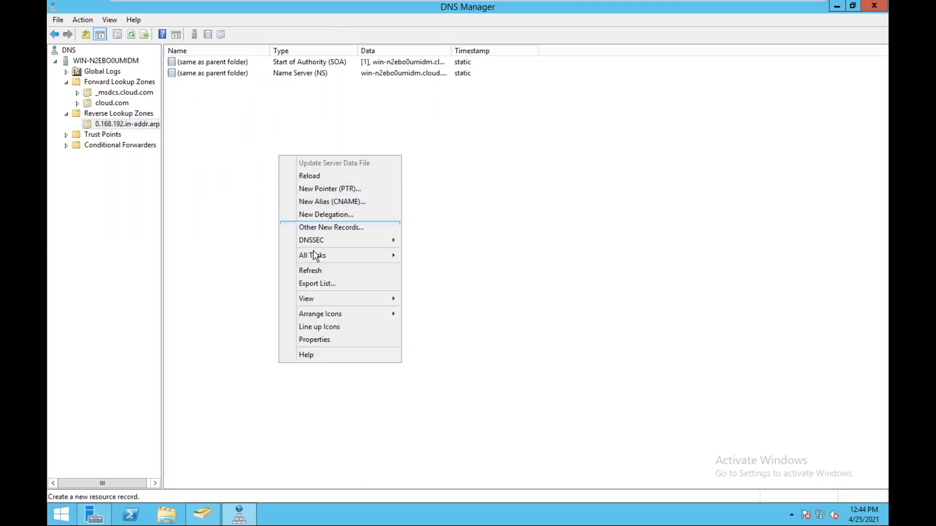
left_click(317, 270)
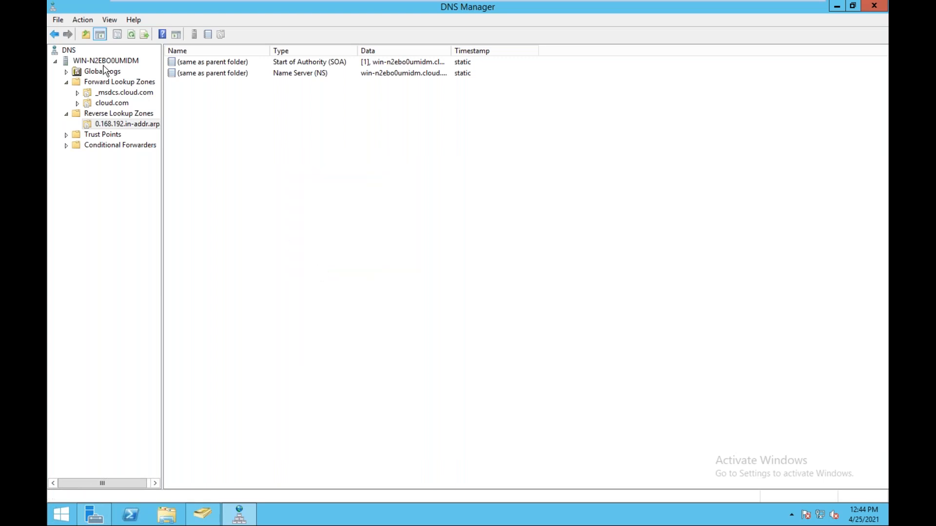
Turn off 'Update associated pointer (PTR) record' on the esxi-host record in cloud.com and apply.
left_click(112, 102)
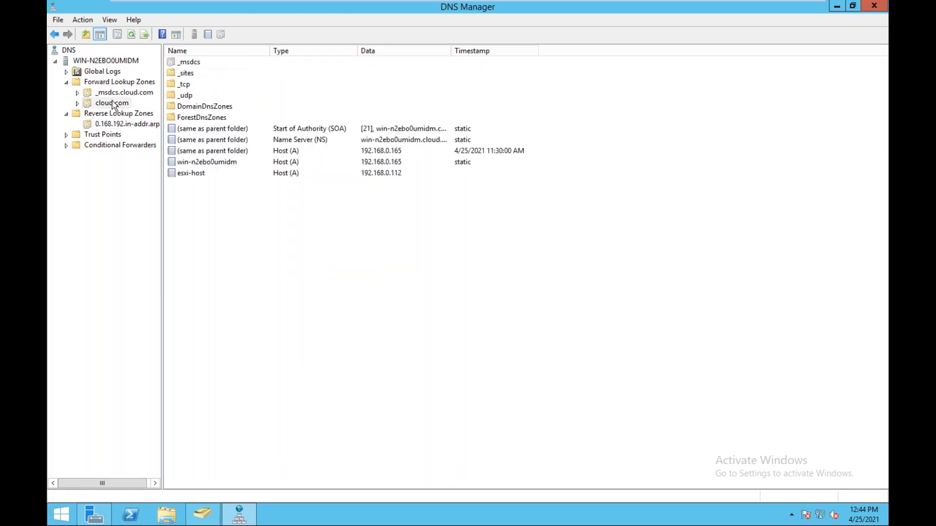
right_click(205, 175)
left_click(234, 195)
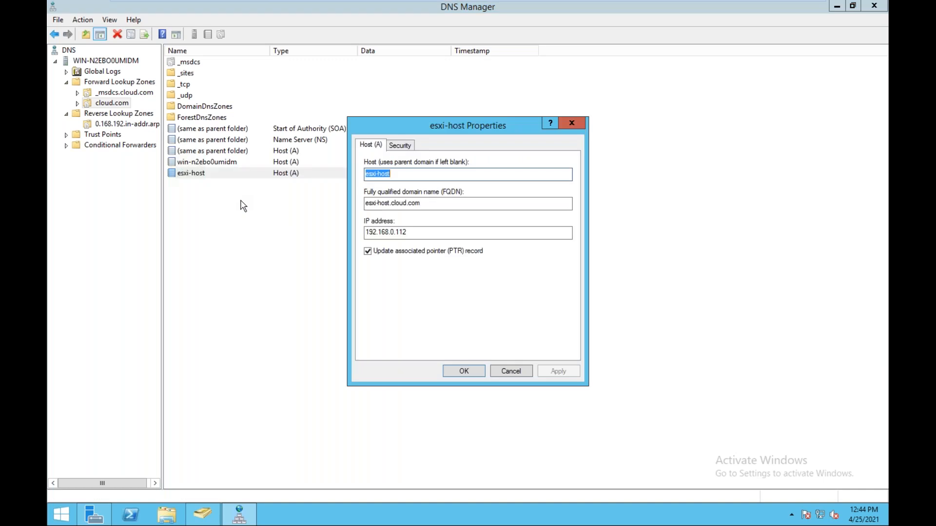
left_click(368, 251)
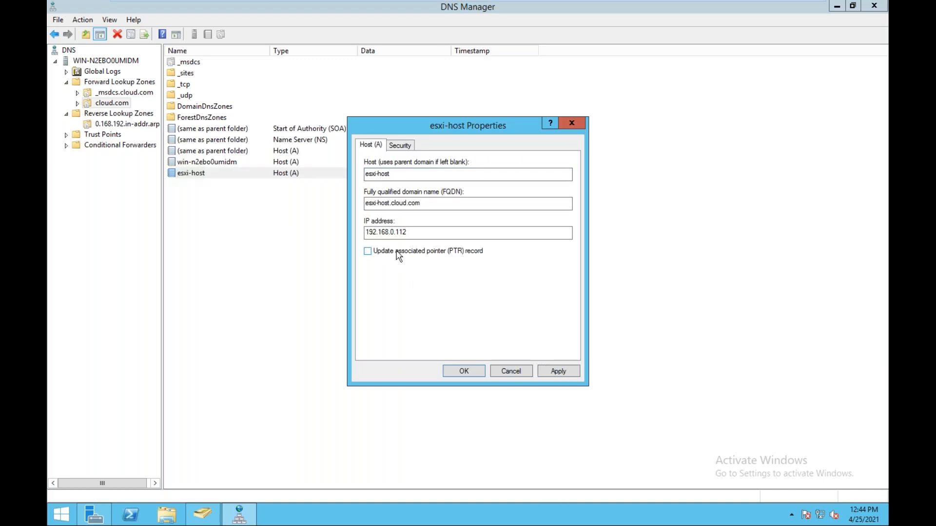
left_click(557, 372)
left_click(464, 372)
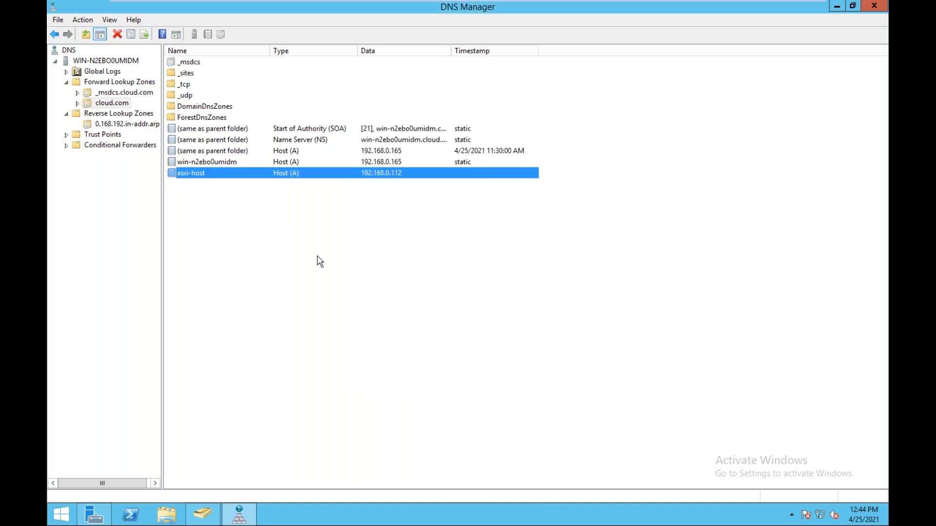
Re-enable the esxi-host PTR update, then refresh the reverse zone to reveal the 192.168.0.112 PTR record.
right_click(224, 178)
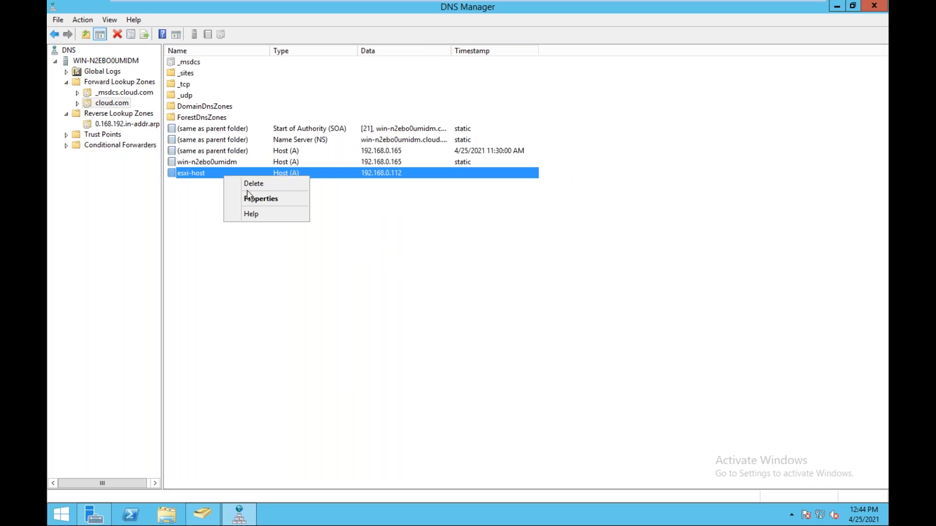
left_click(250, 200)
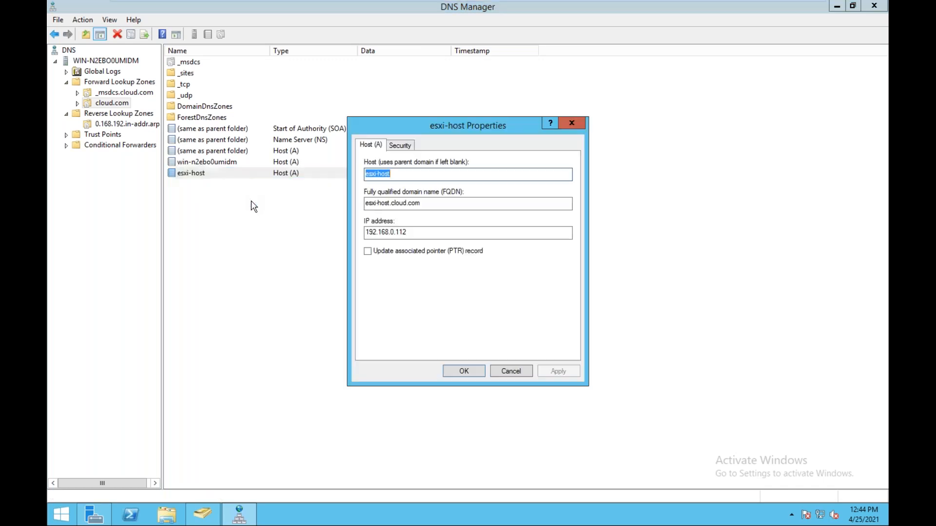
left_click(368, 251)
left_click(559, 372)
left_click(456, 373)
left_click(123, 126)
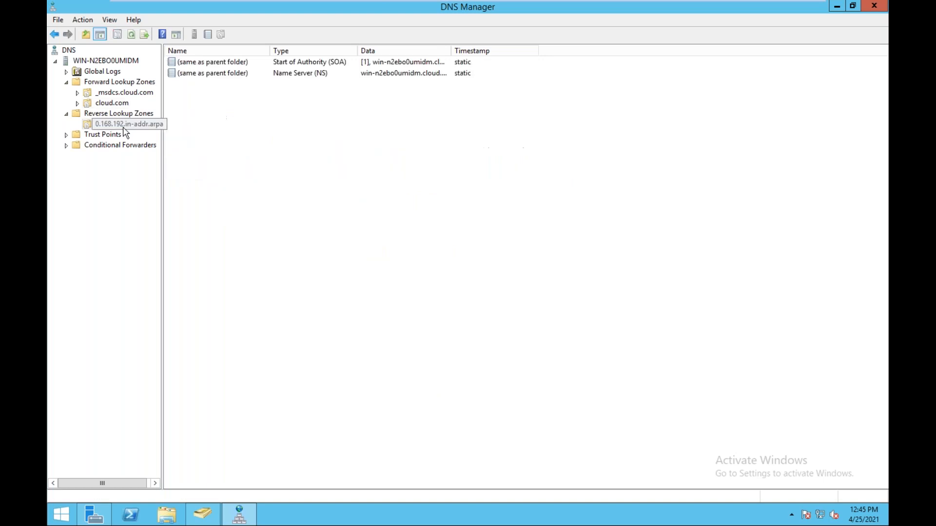
right_click(284, 155)
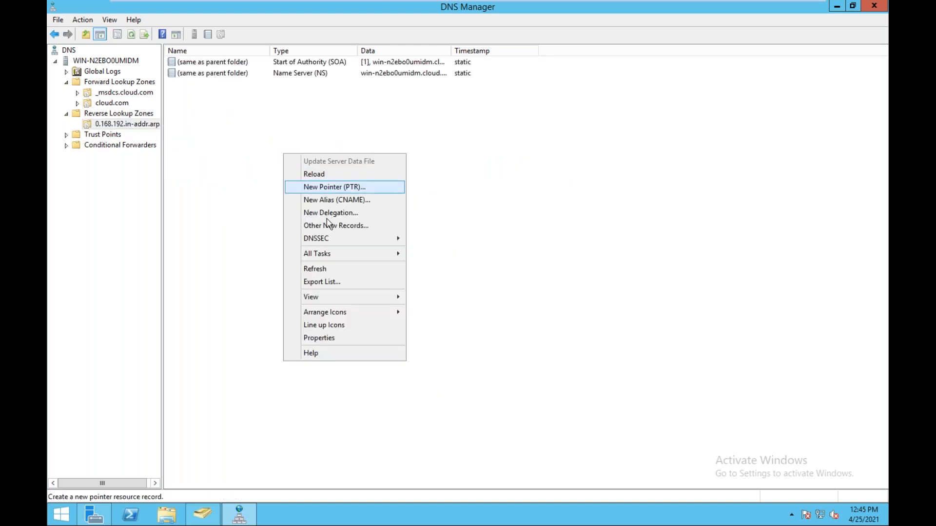
left_click(331, 273)
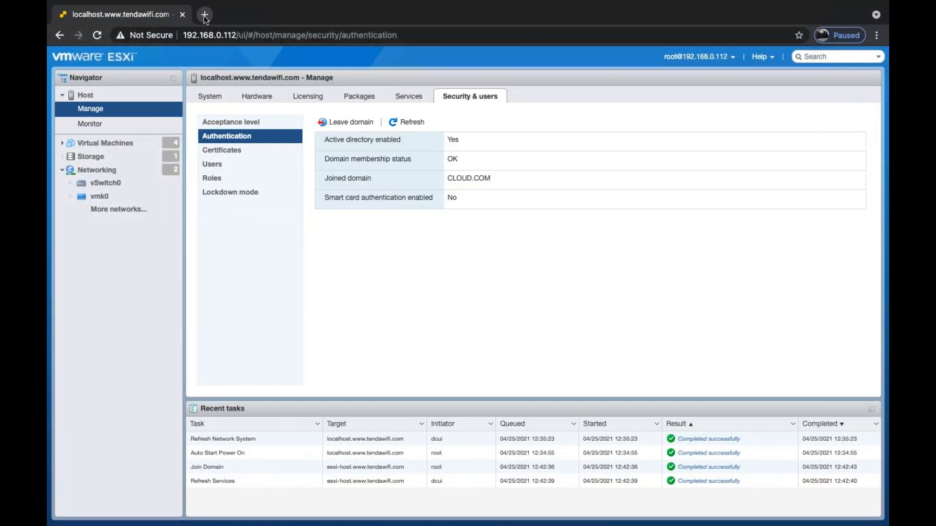
Open a new blank Chrome tab beside the ESXi Host Client tab.
left_click(204, 15)
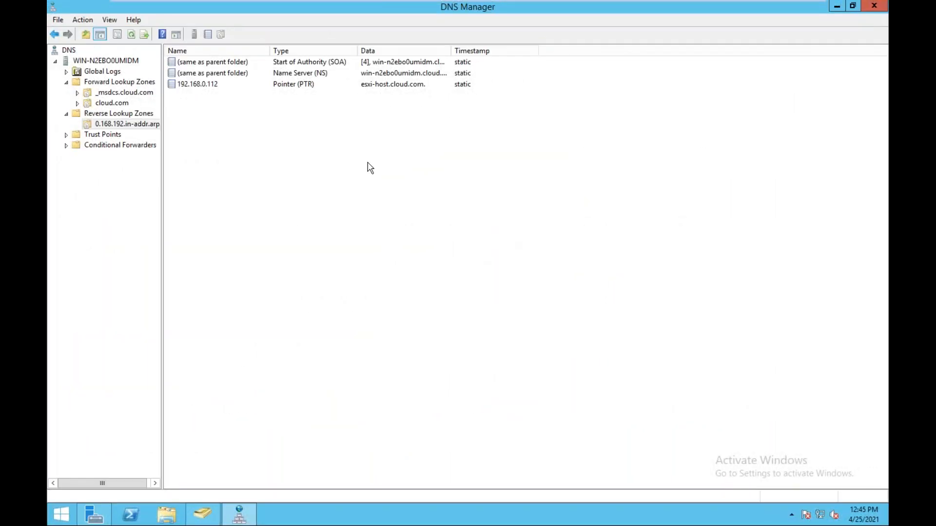
Run 'ping esxi-host.cloud.com' in a Command Prompt, confirming replies from 192.168.0.112, then close it.
key("super+r")
type("cmd")
key("Return")
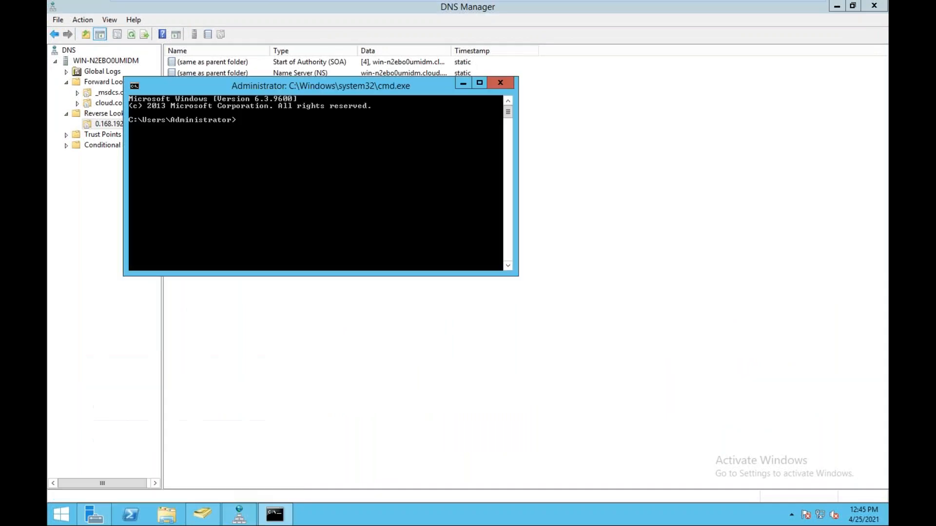
type("ping esxi-host.cloud.com")
key("Return")
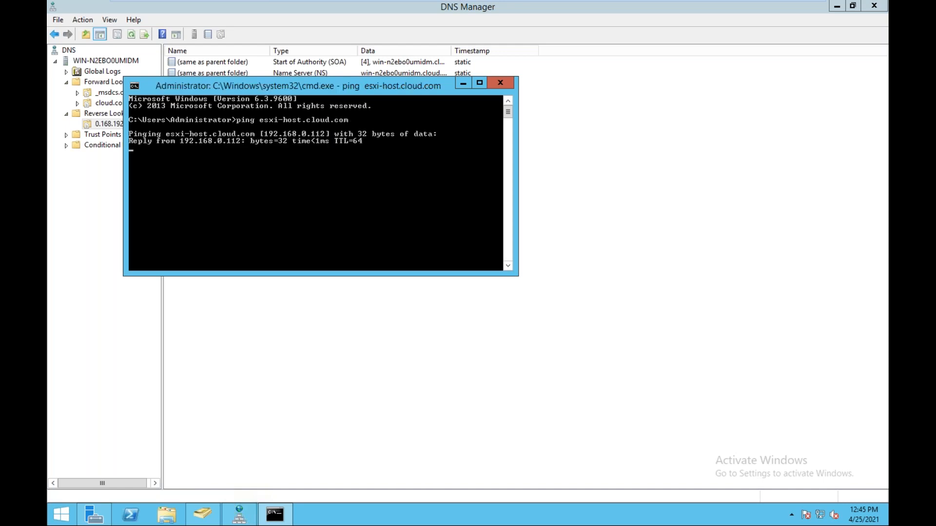
left_click(507, 82)
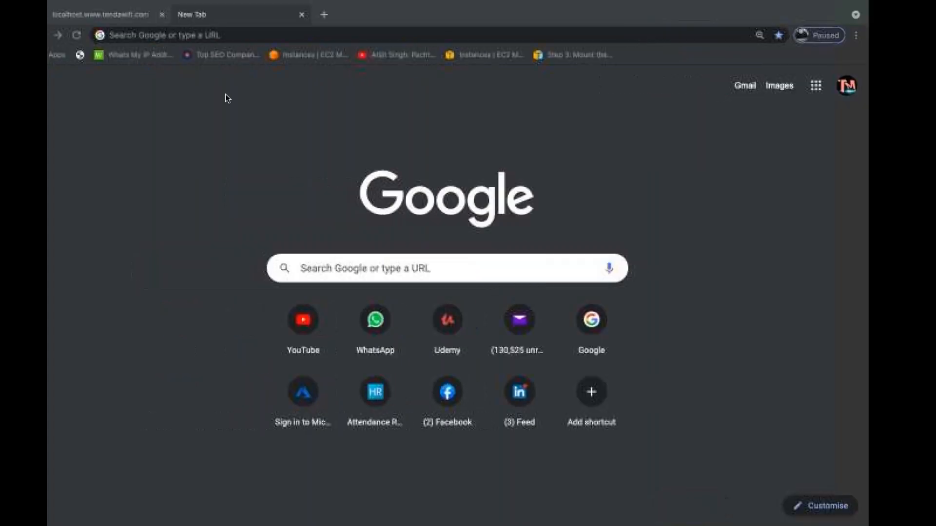
Try loading esxi-host.cloud.com in Chrome, retry after it fails, then close that tab.
type("es")
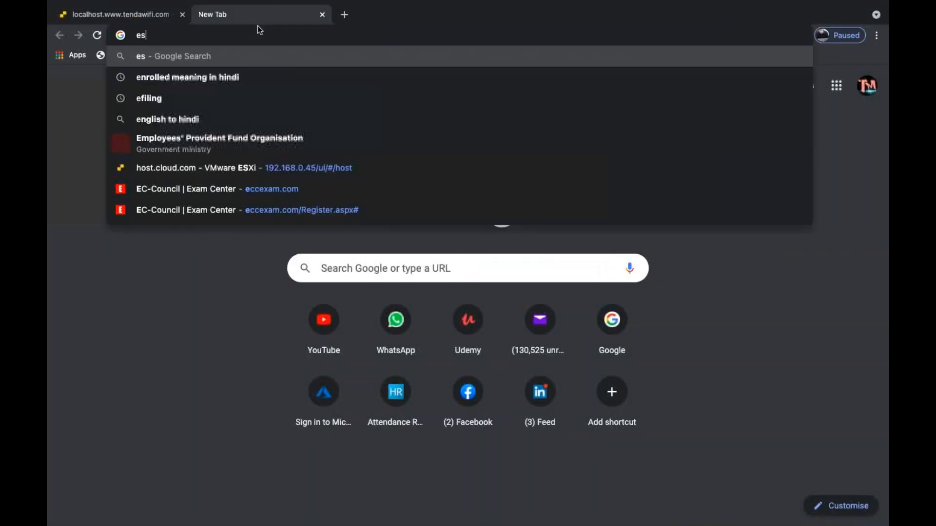
type("xi-hos")
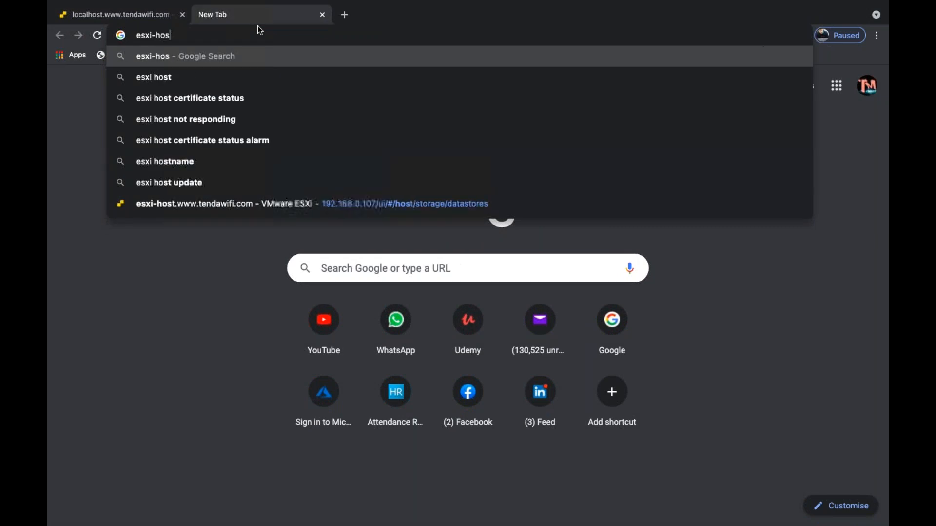
type("t.cloud.com")
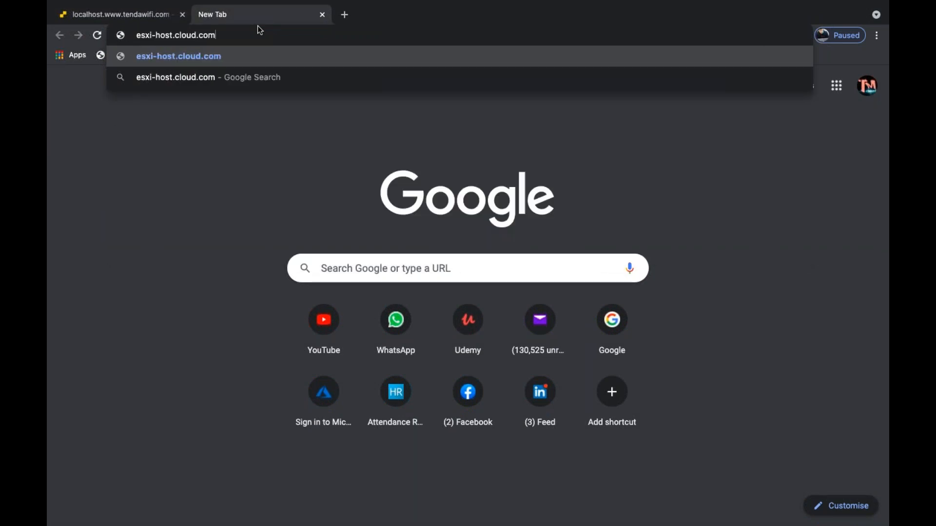
key("Return")
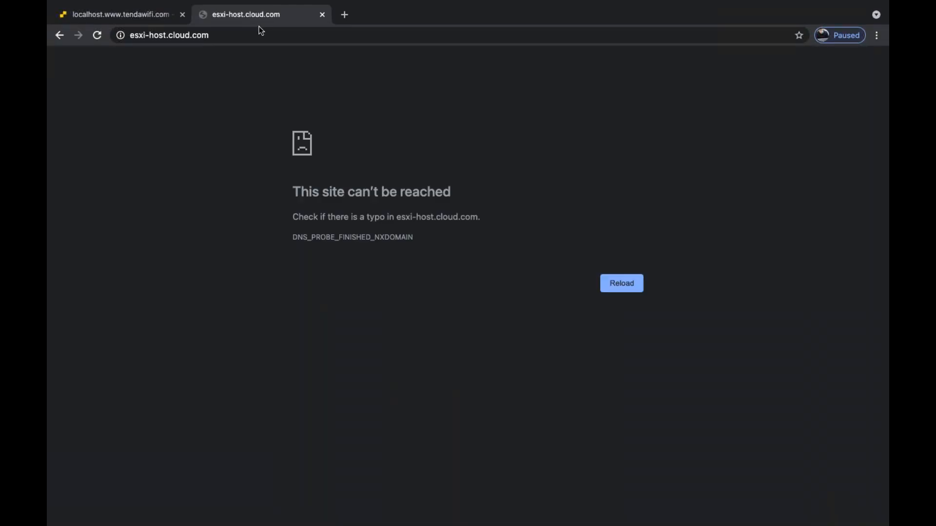
left_click(623, 283)
left_click(321, 15)
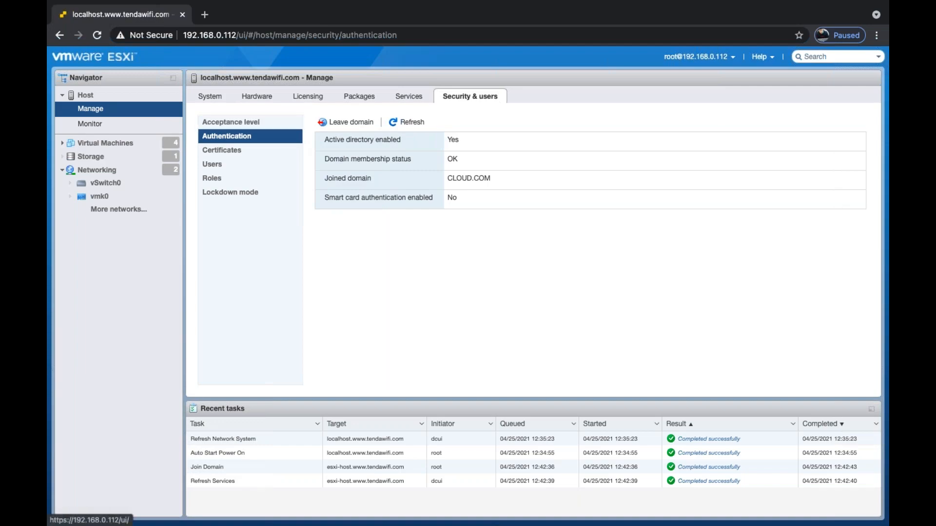
key("ctrl+Left")
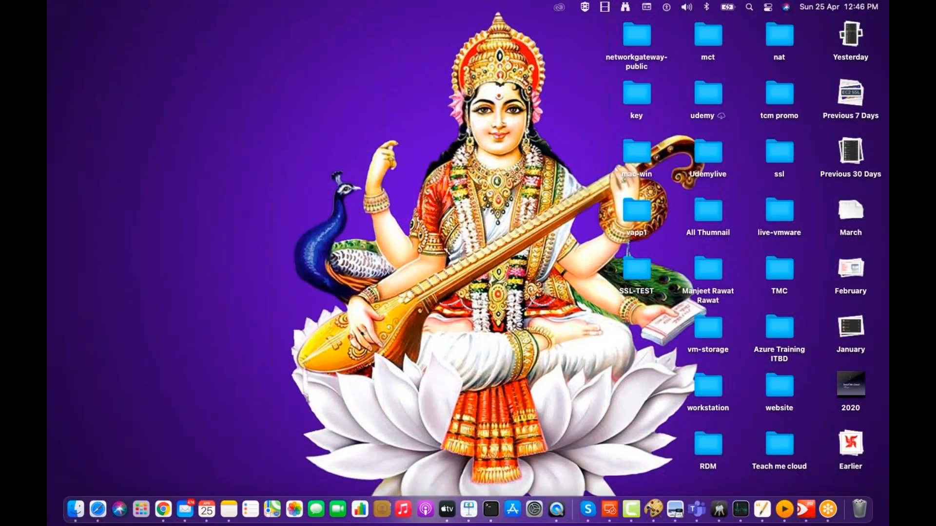
key("ctrl+Right")
key("ctrl+Right")
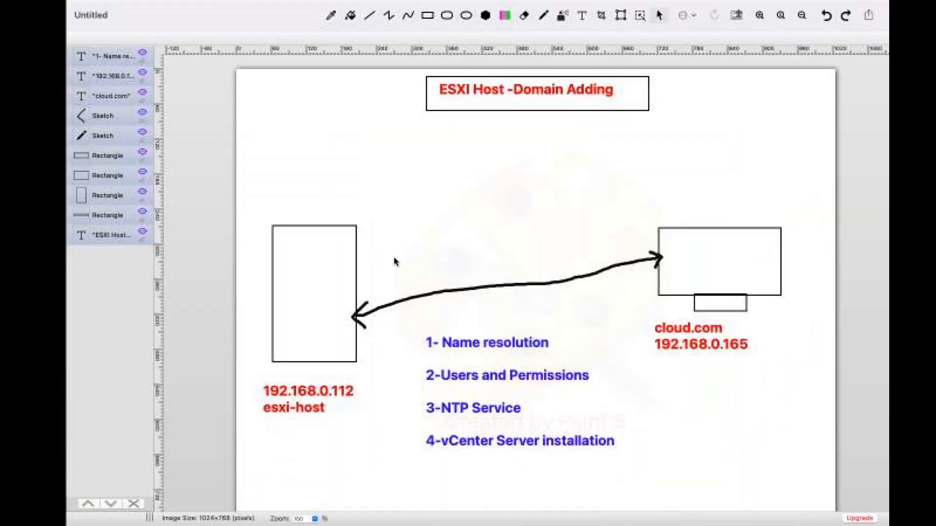
key("ctrl+Left")
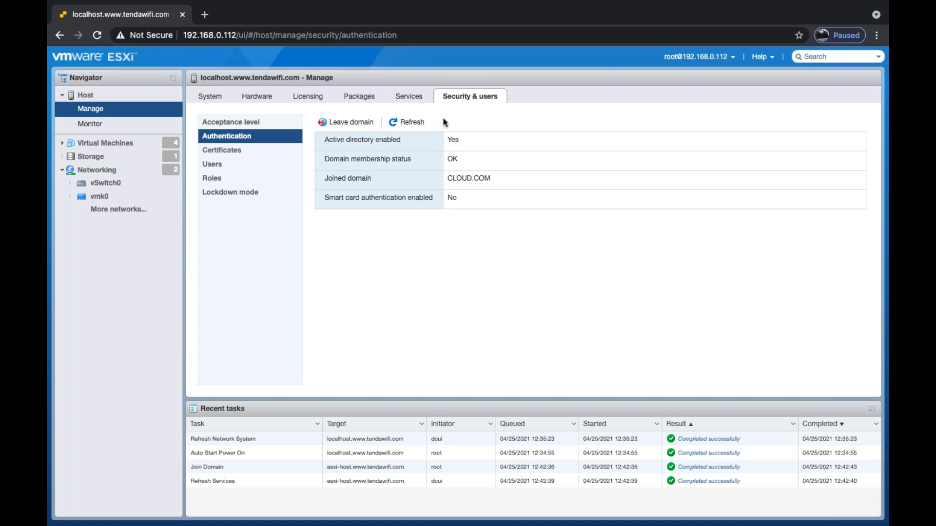
left_click(79, 94)
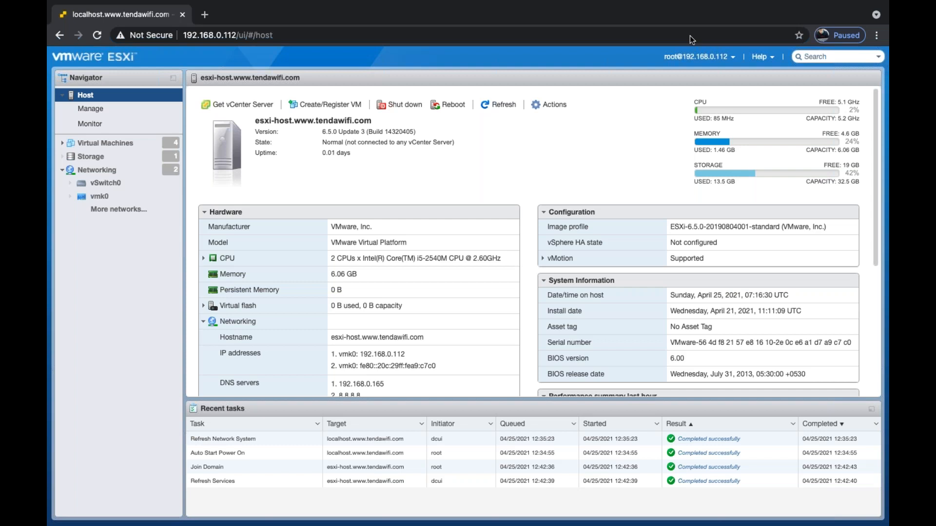
key("ctrl+Right")
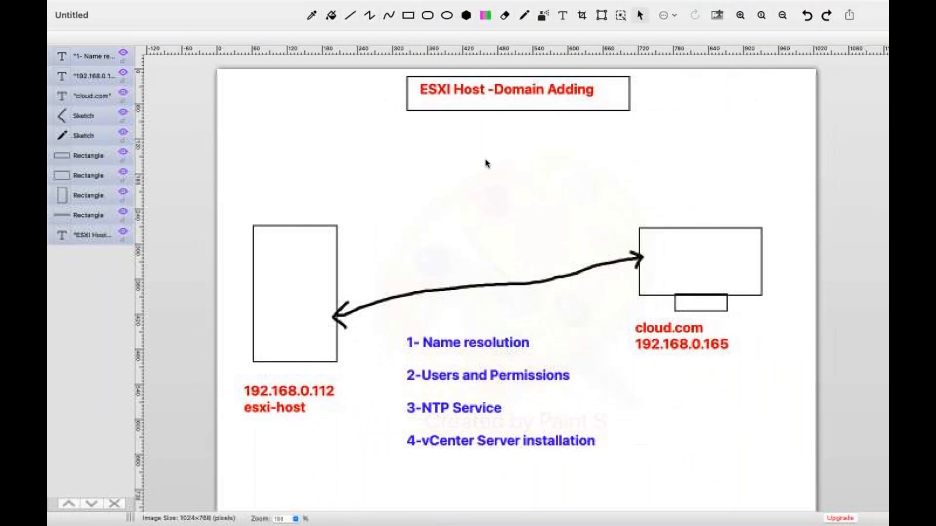
key("ctrl+Left")
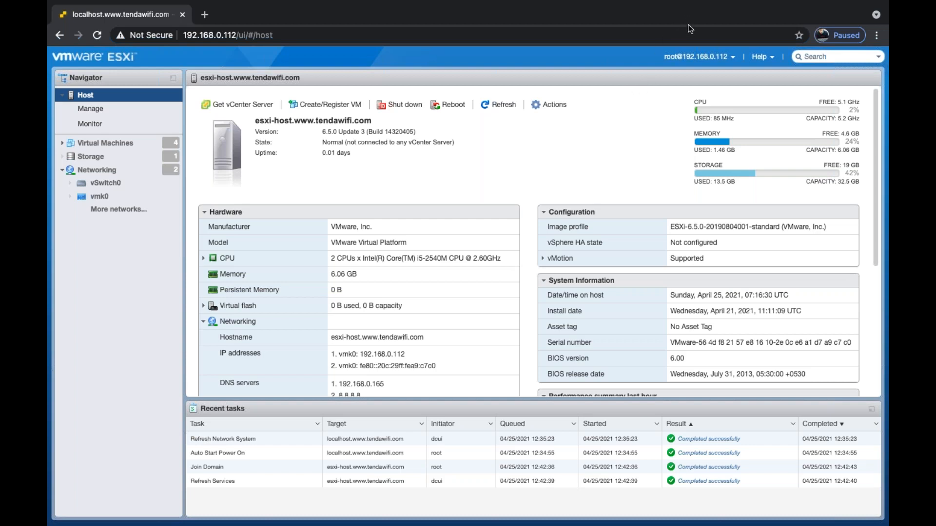
scroll(489, 292, "down", 5)
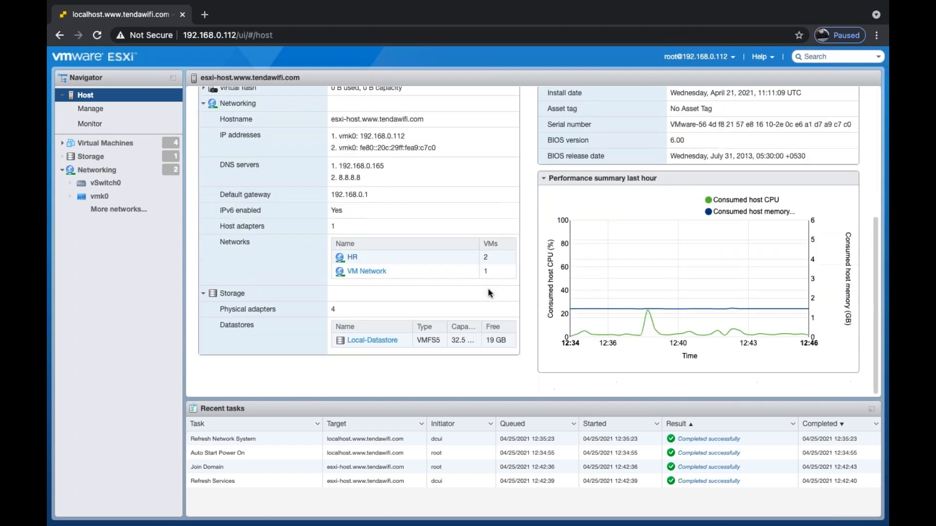
scroll(596, 119, "up", 5)
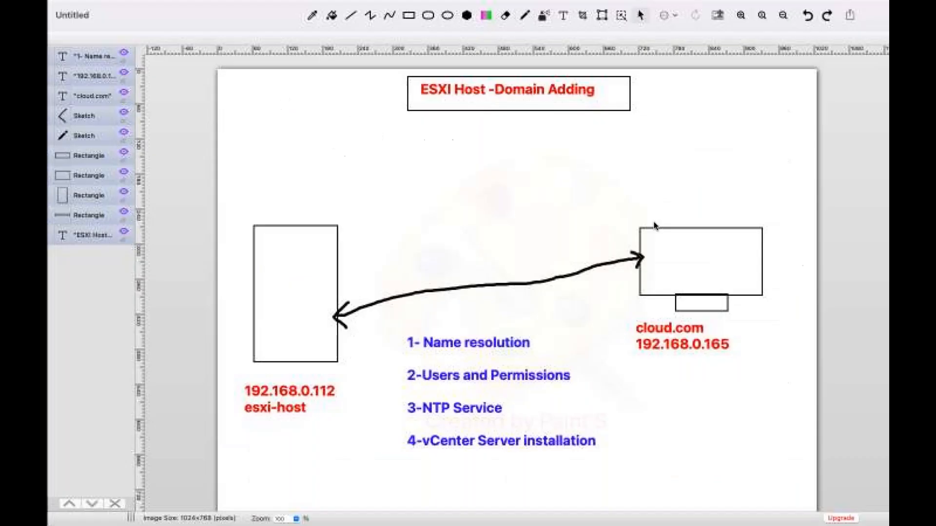
key("ctrl+Left")
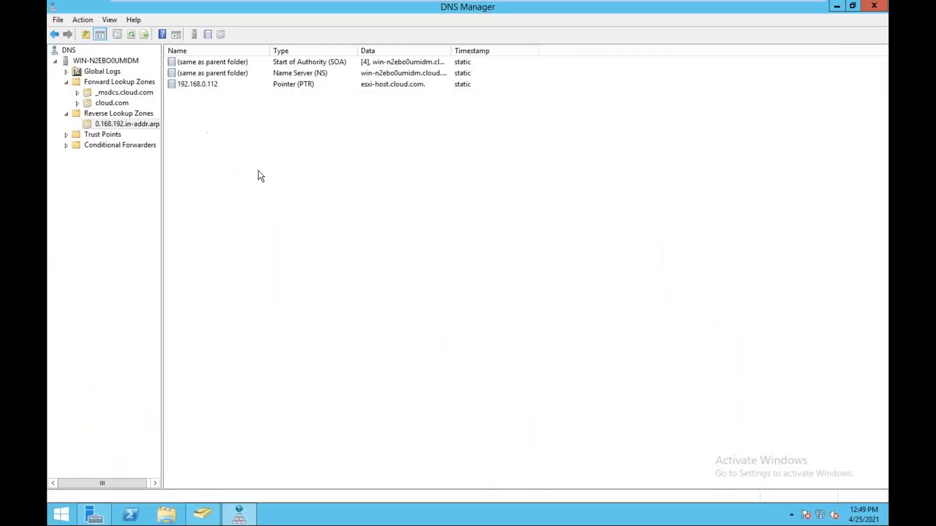
right_click(259, 171)
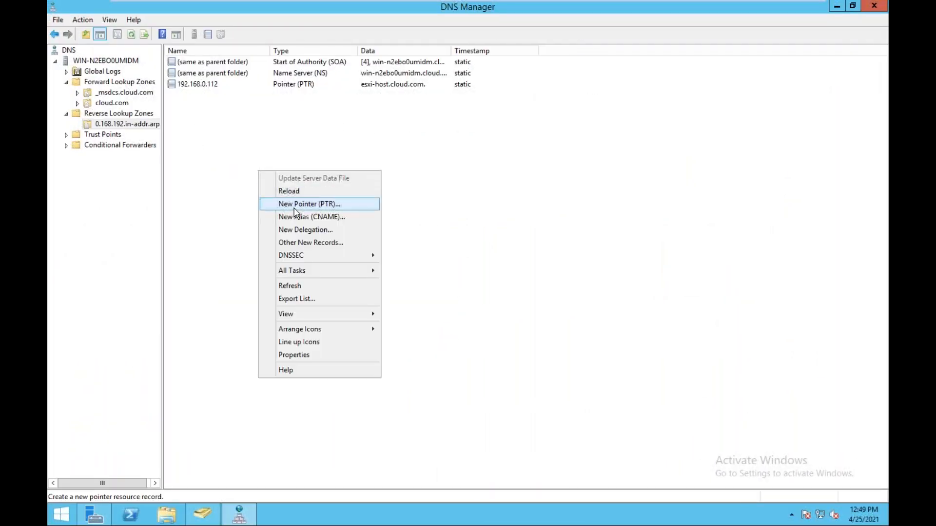
left_click(292, 286)
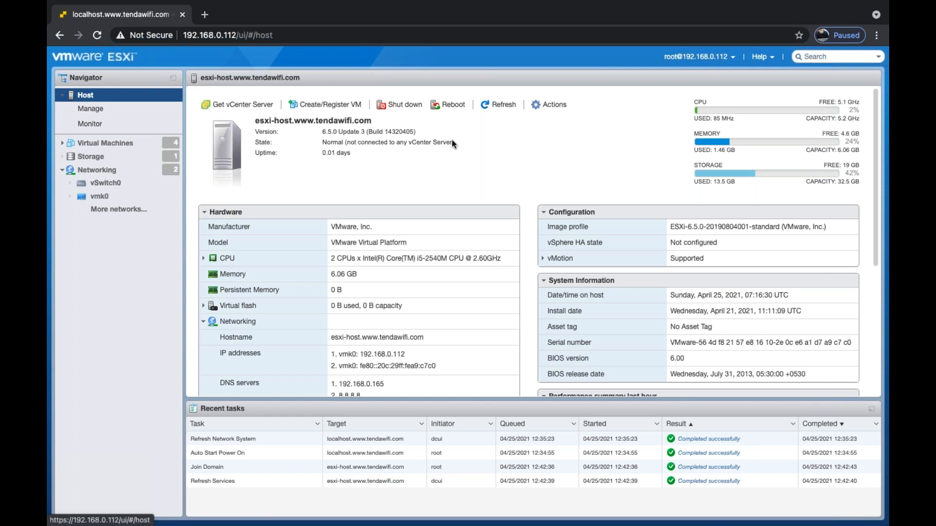
Open Manage permissions from the host's Actions menu to list dcui, root and vpxuser.
left_click(548, 105)
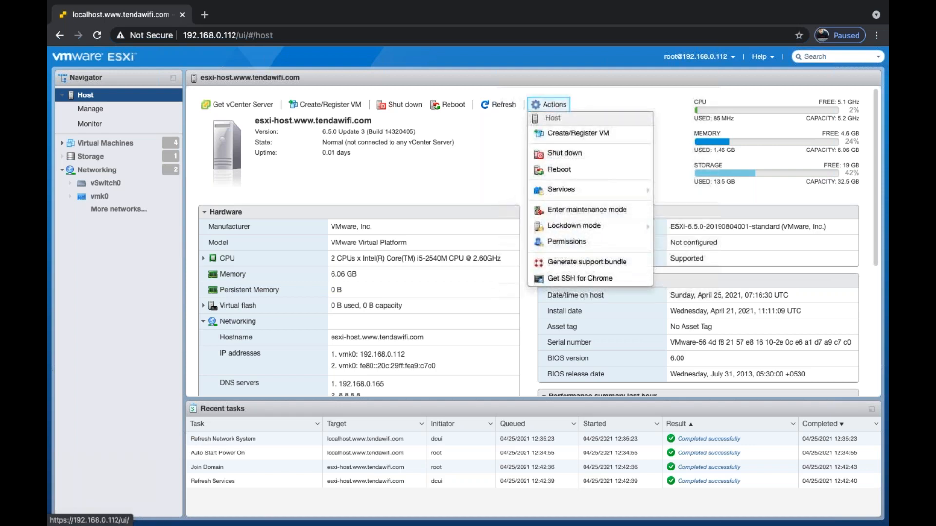
left_click(573, 244)
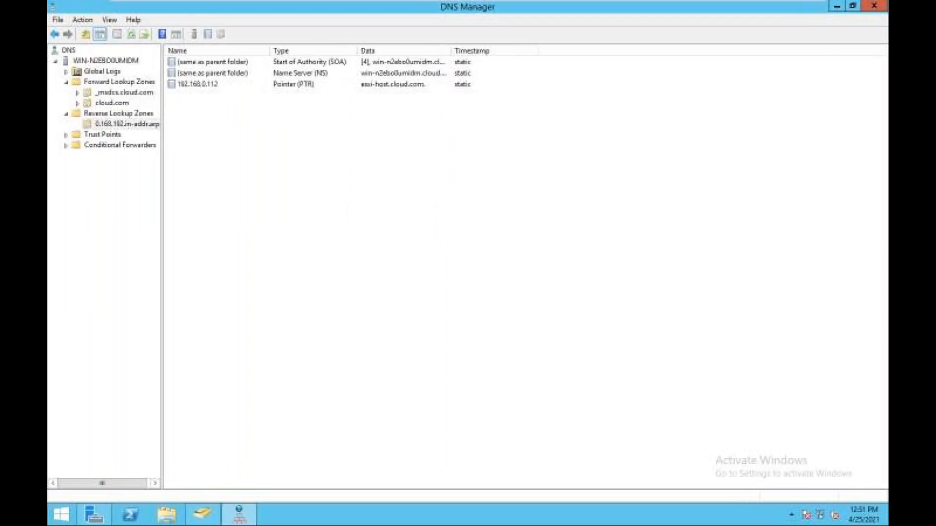
Switch from the Remote Desktop session back to the ESXi browser window.
mouse_move(286, 25)
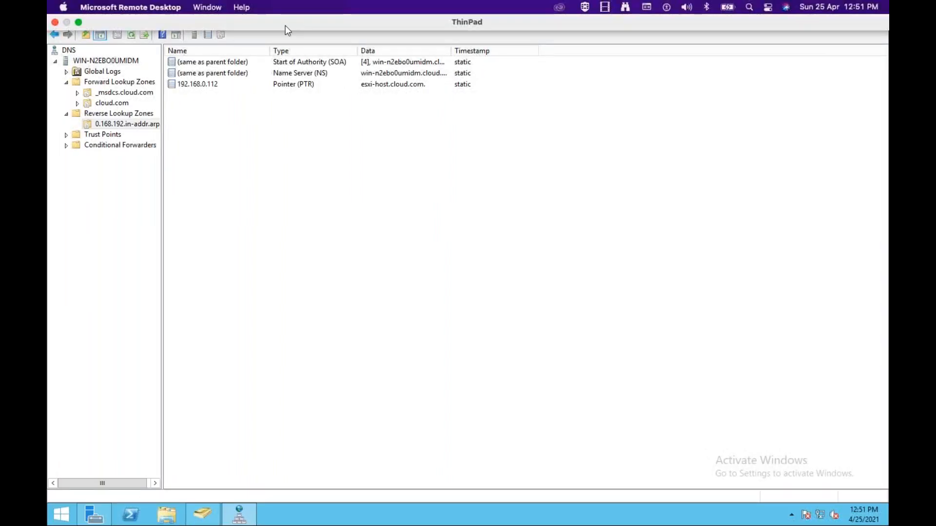
left_click(306, 8)
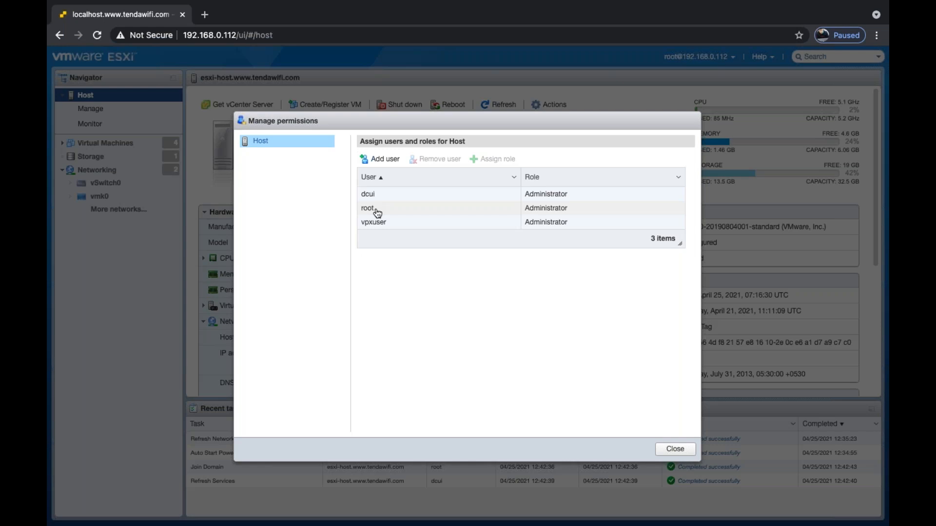
left_click(379, 226)
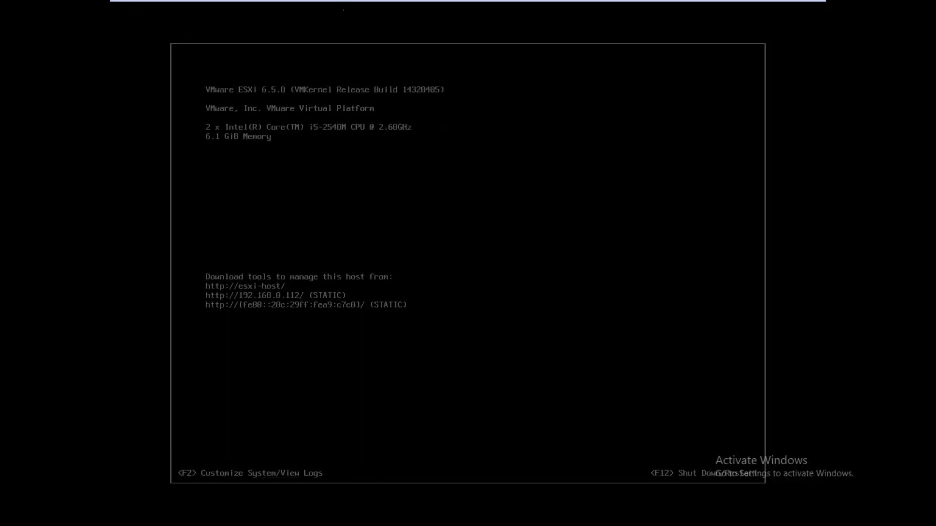
Switch from the HOST-1 tab to the Windows Server 2012 virtual machine.
mouse_move(246, 34)
left_click(226, 9)
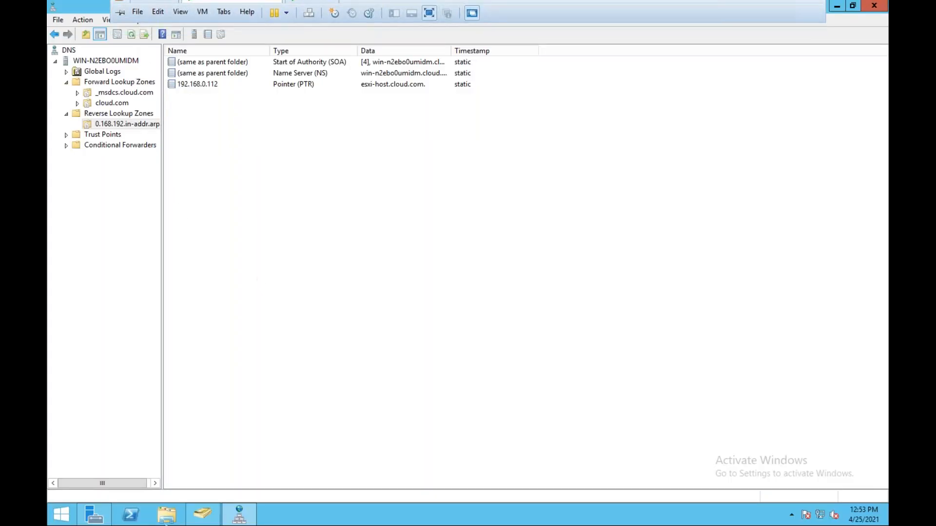
Check cloud.com's Computers container for ESXI-HOST, then view the Users container.
left_click(197, 518)
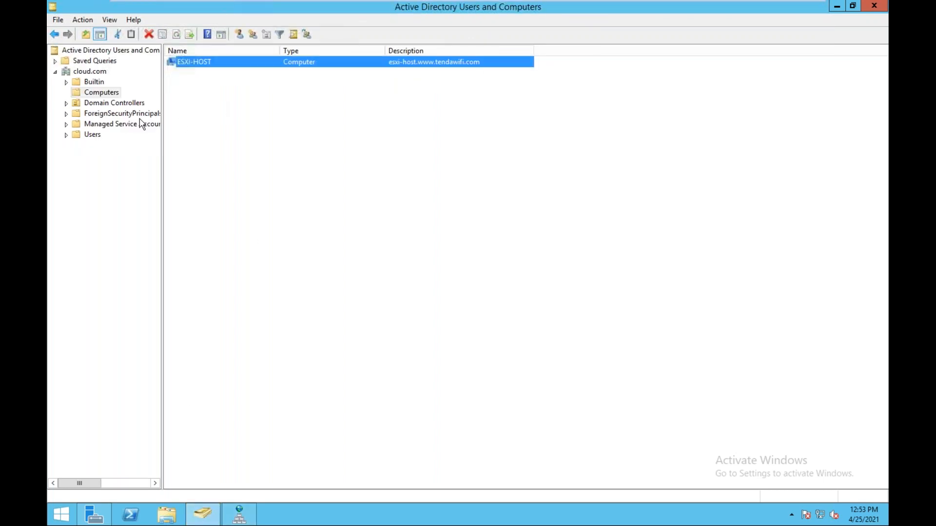
left_click(95, 136)
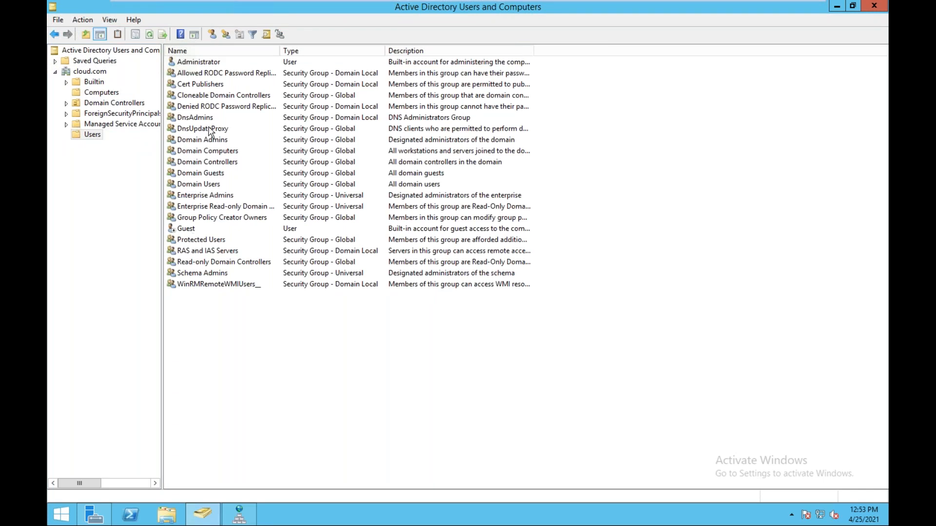
left_click(97, 72)
left_click(202, 130)
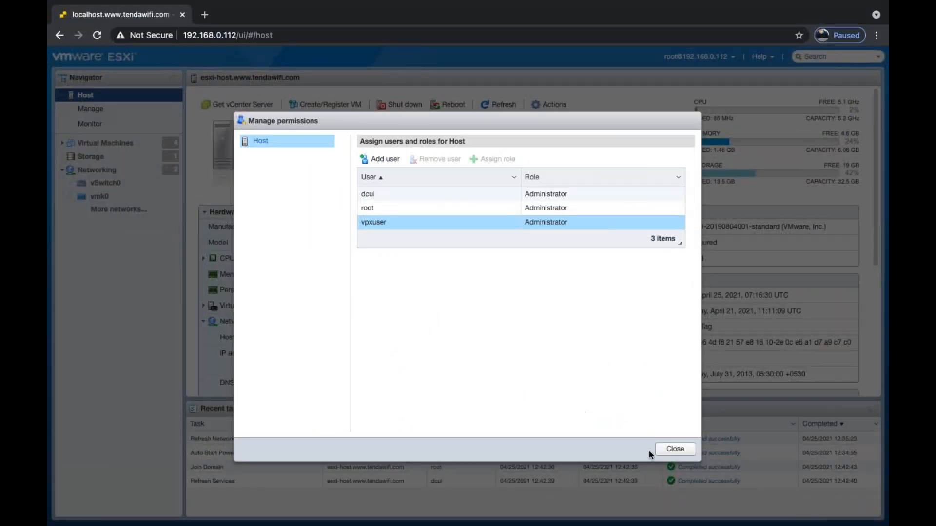
Close and reopen the host's permissions manager via Actions > Permissions.
left_click(672, 448)
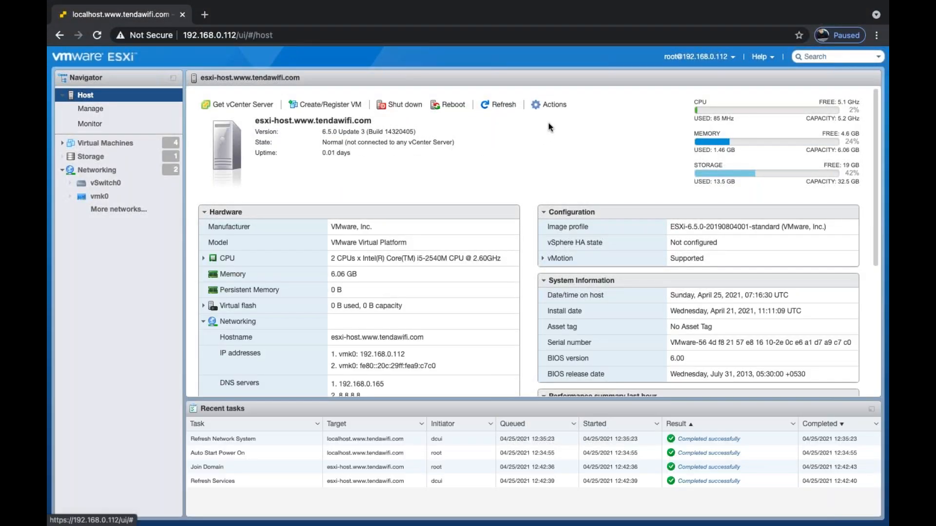
left_click(548, 104)
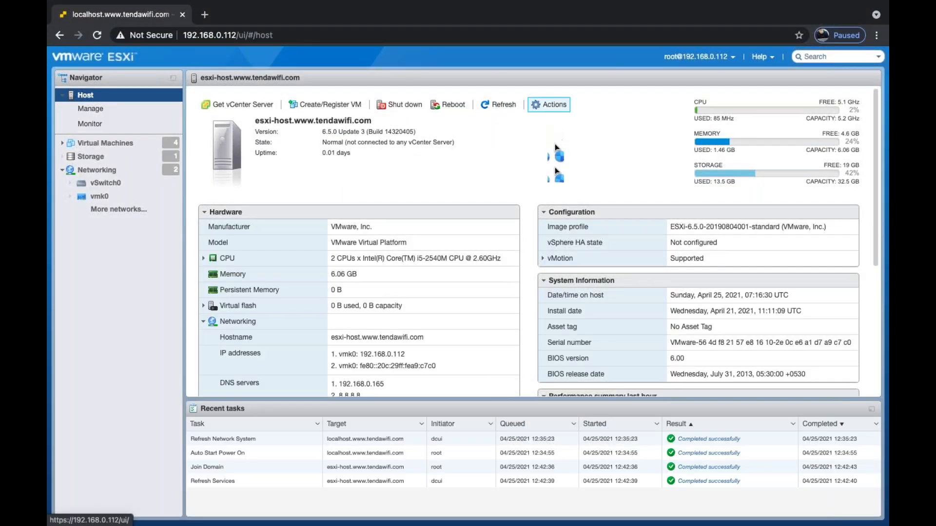
left_click(565, 244)
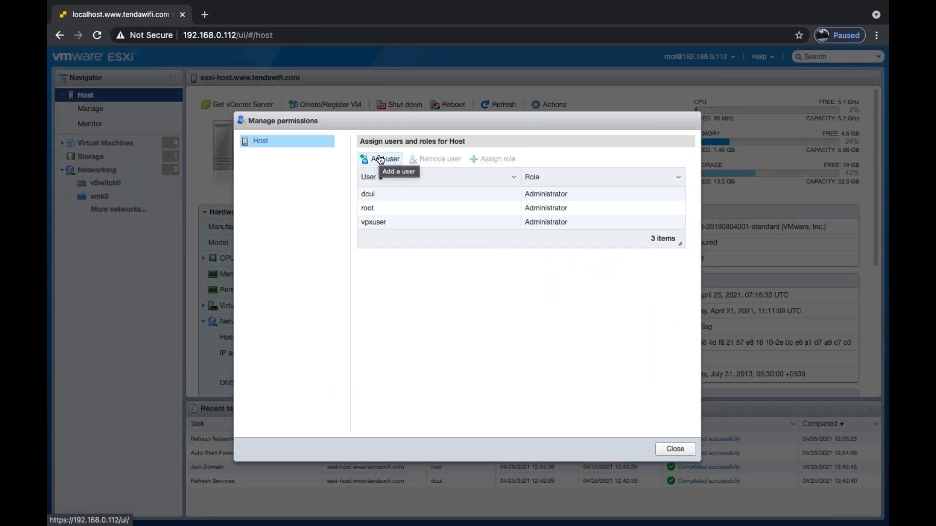
left_click(381, 160)
left_click(419, 169)
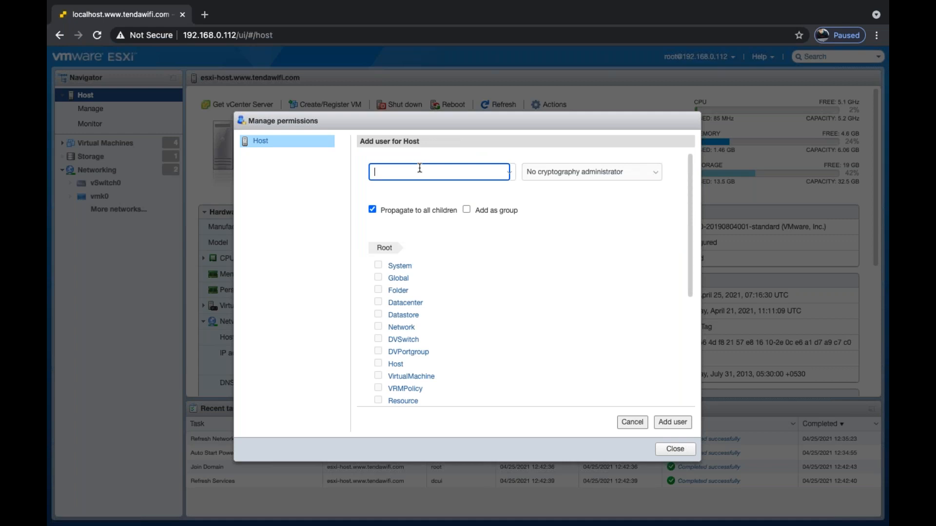
left_click(608, 175)
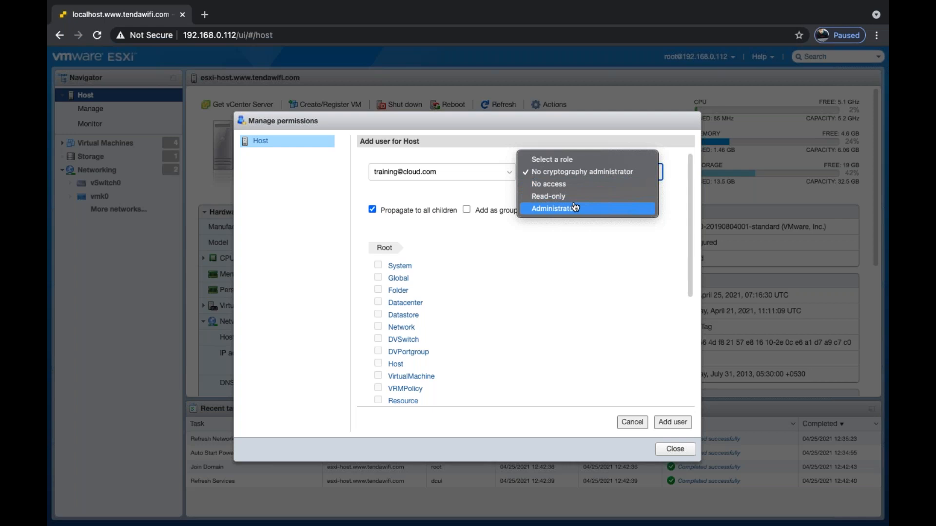
left_click(556, 197)
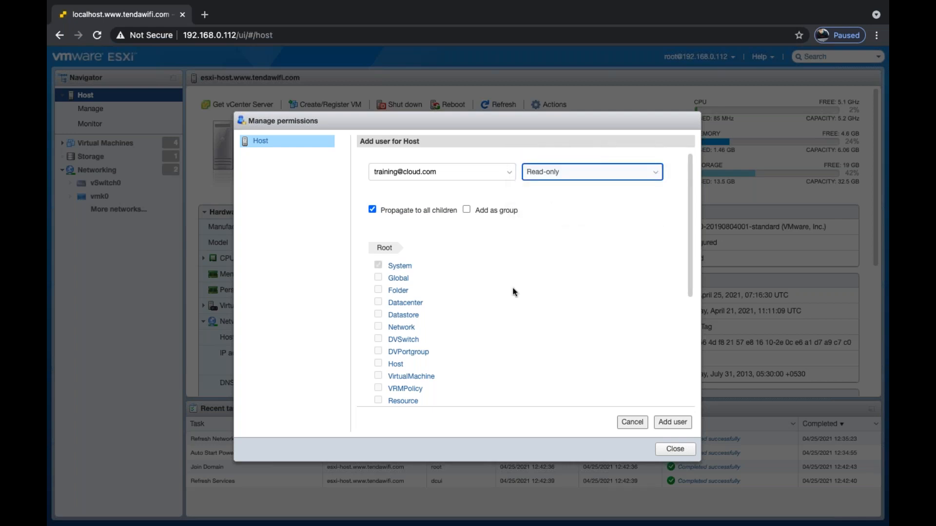
scroll(513, 292, "down", 5)
scroll(513, 292, "up", 5)
left_click(672, 422)
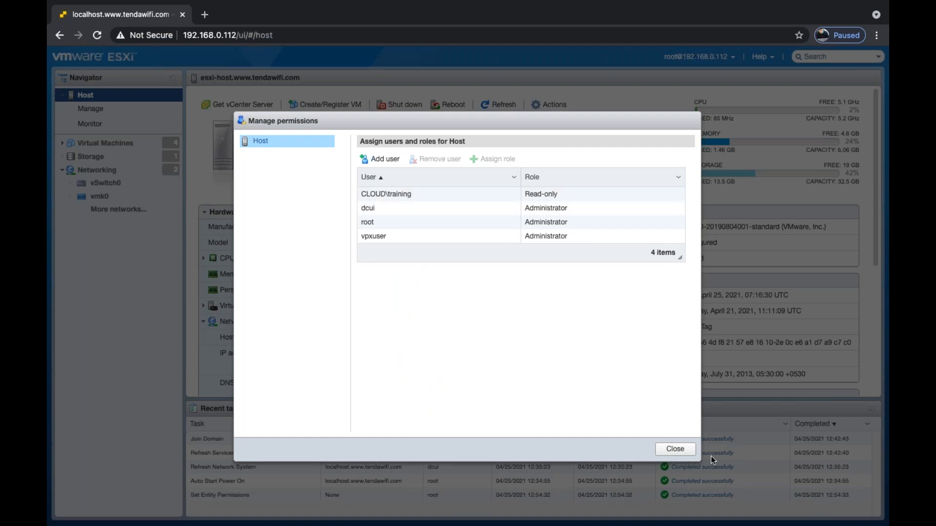
left_click(674, 448)
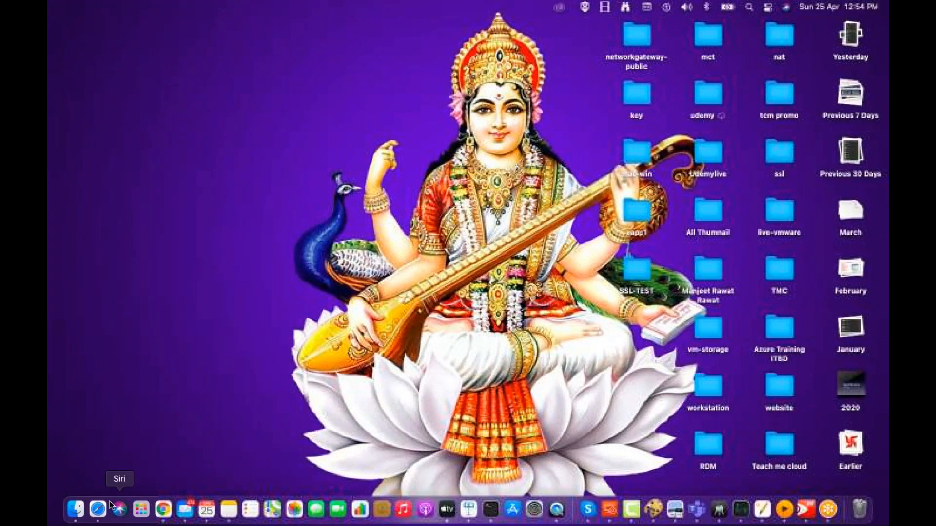
Load the ESXi host at 192.168.0.112 in a full-screen Safari window.
left_click(98, 509)
type("192.168.0.45")
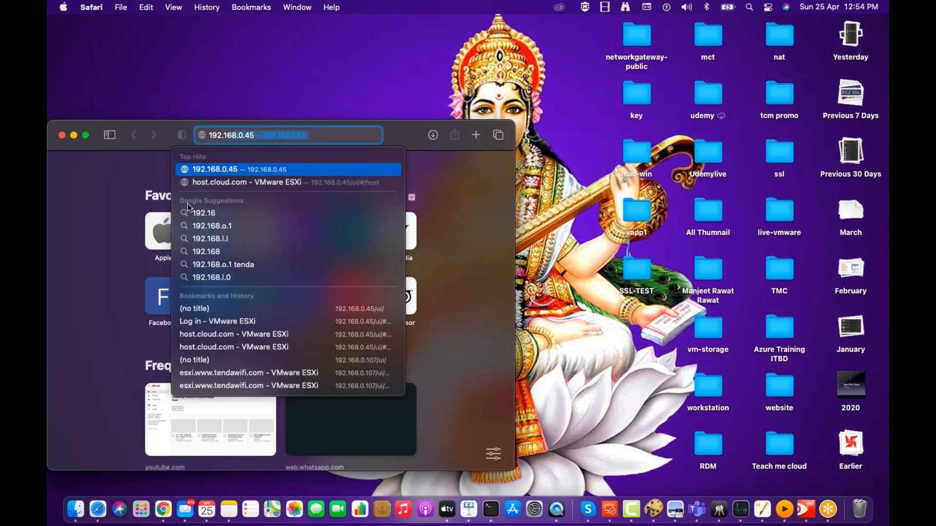
key("BackSpace")
key("BackSpace")
type("112")
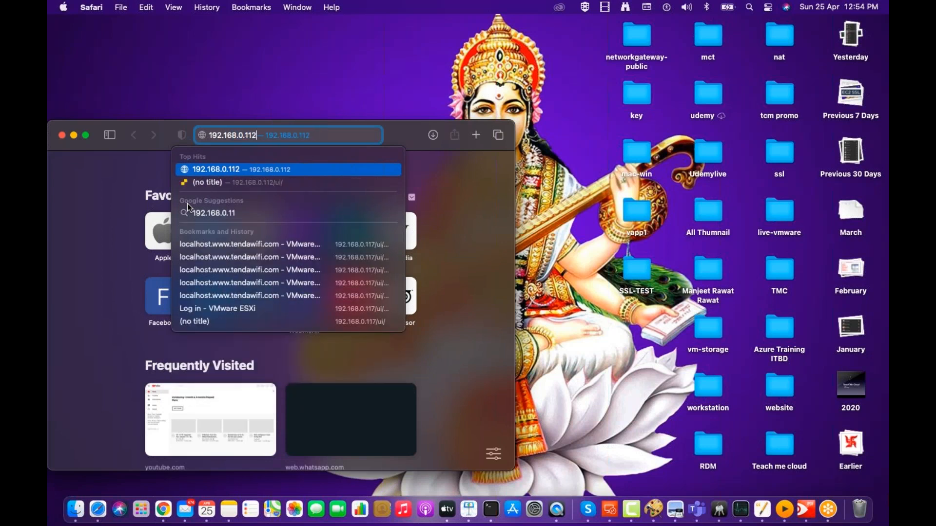
key("Return")
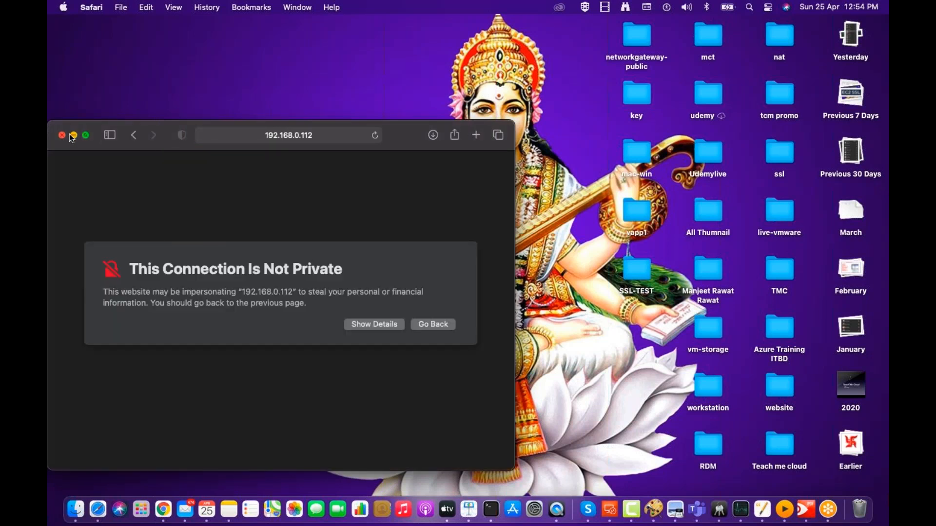
left_click(85, 135)
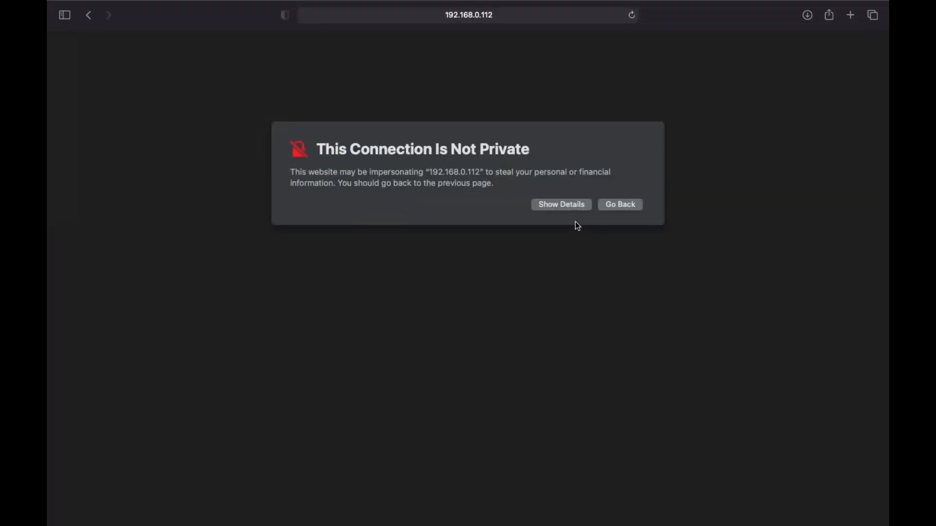
Proceed past the certificate warning and authorize trusting it with the Mac password.
left_click(560, 204)
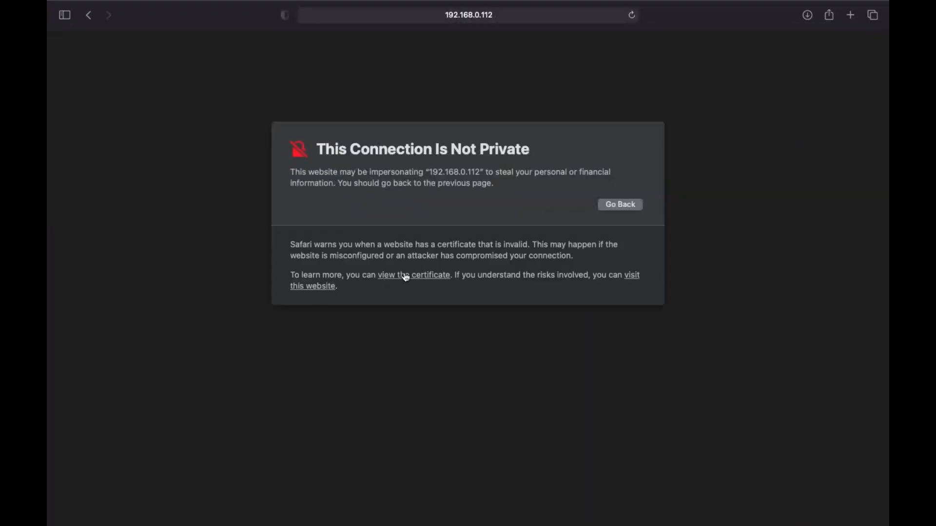
left_click(308, 289)
left_click(504, 318)
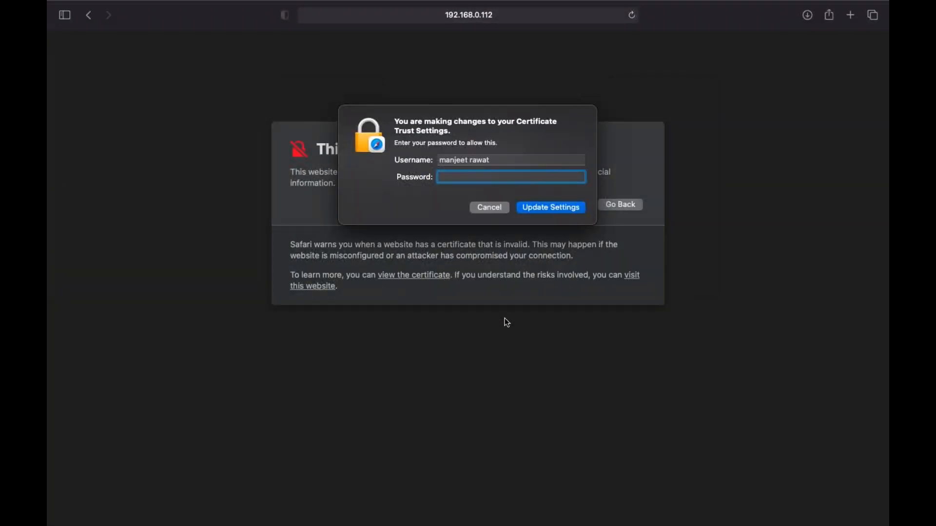
type("•••••••••")
key("Return")
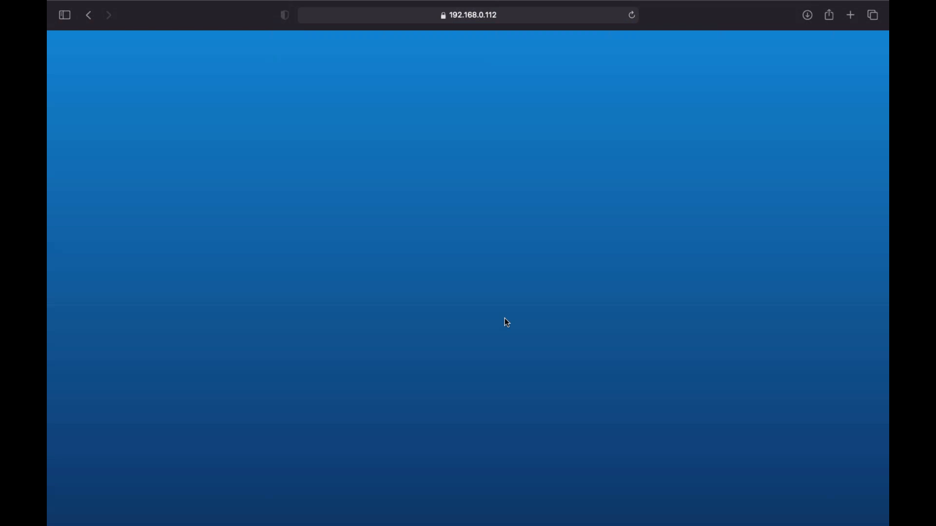
Sign in to the ESXi host as training with its password.
left_click(177, 229)
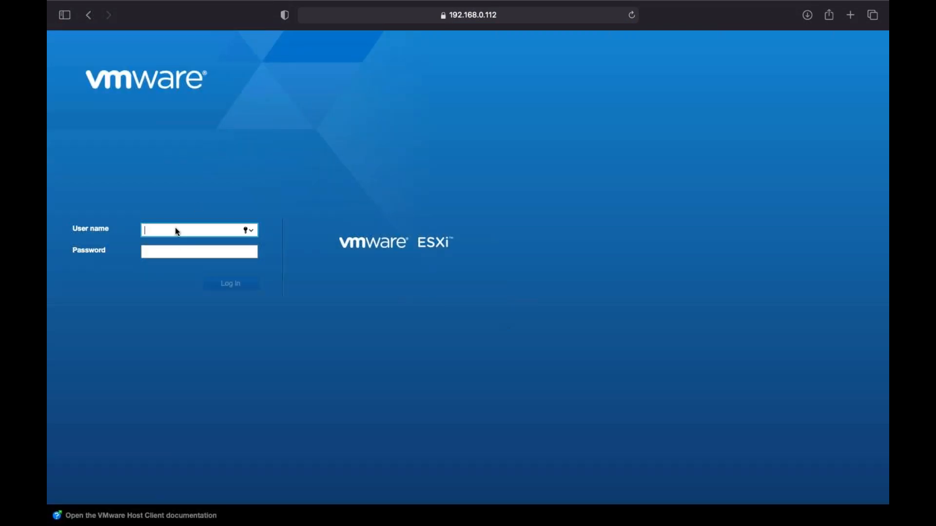
type("training")
key("Tab")
type("•••••••••")
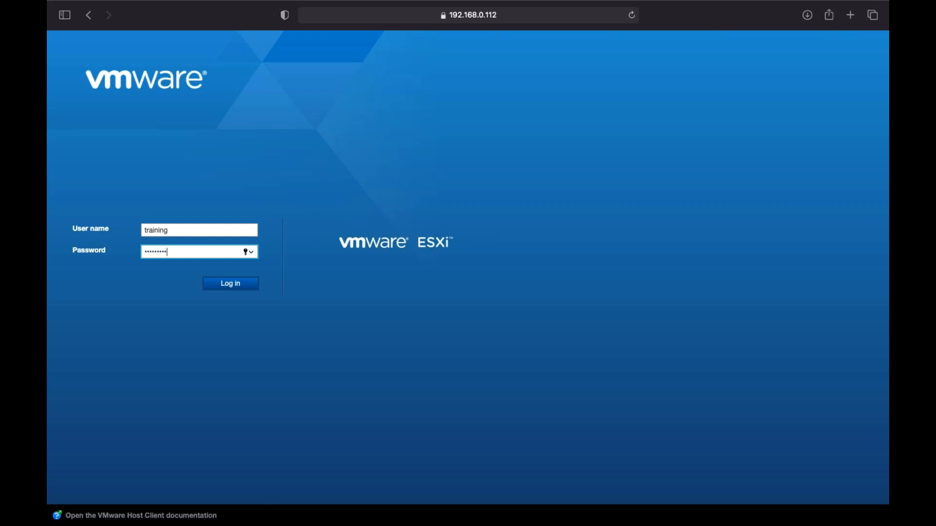
key("Return")
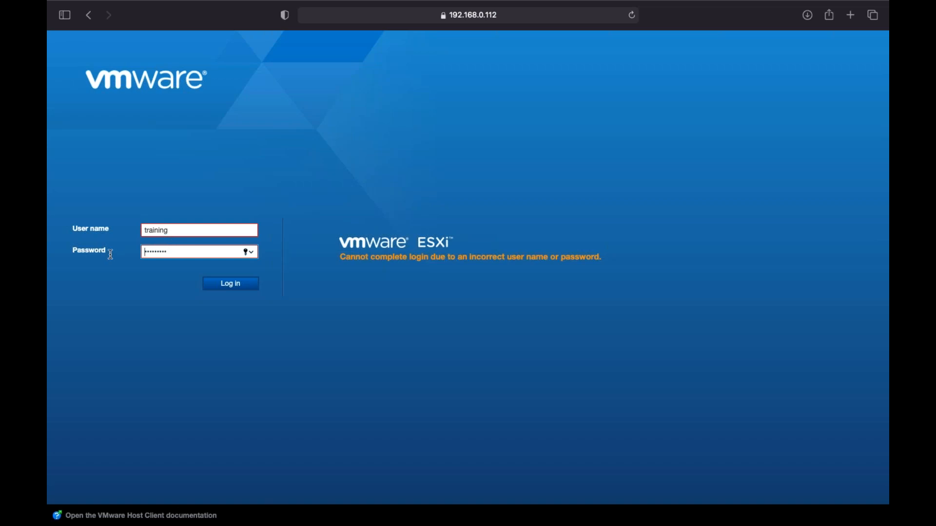
Retype the training password and resubmit the login after the rejection.
key("super+a")
key("BackSpace")
type("•••••••••")
key("Return")
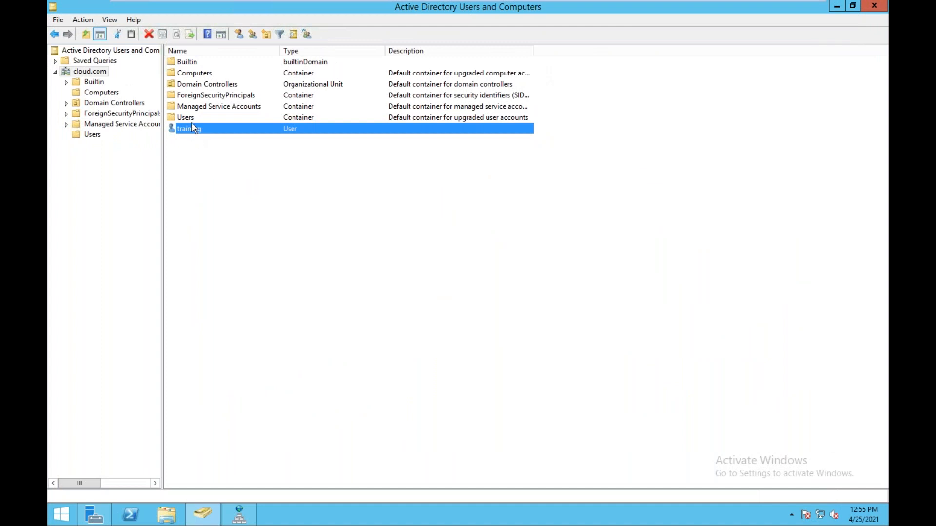
Give the training user a new password, entering and confirming it, then acknowledge the change.
right_click(194, 136)
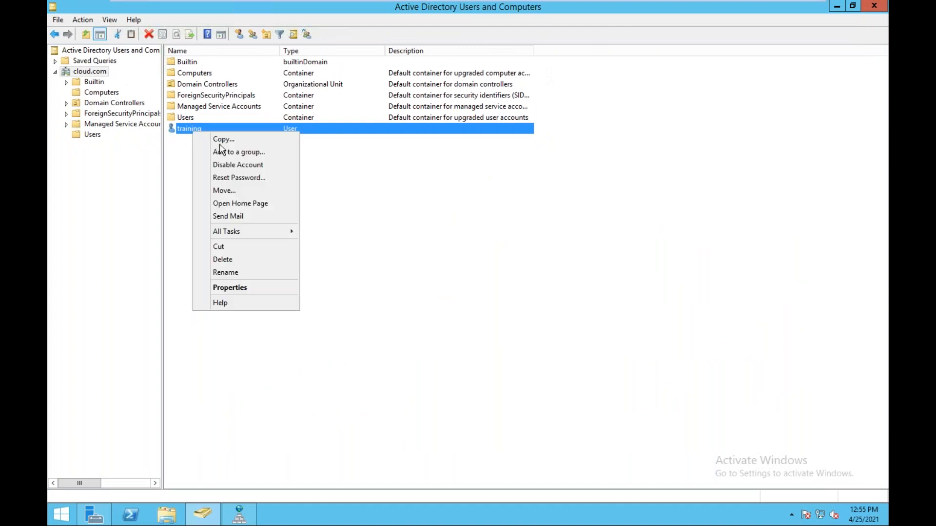
left_click(235, 179)
type("•••••••")
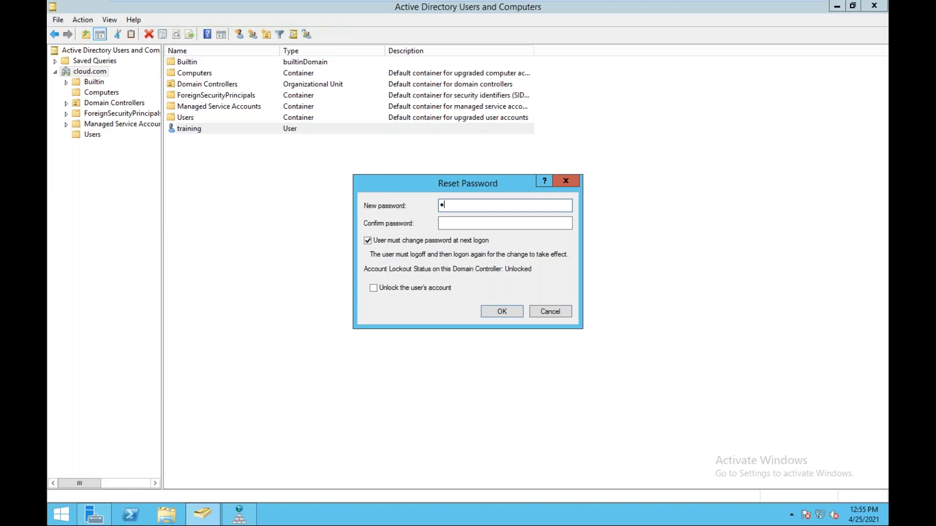
type("••")
key("Tab")
type("••••••••")
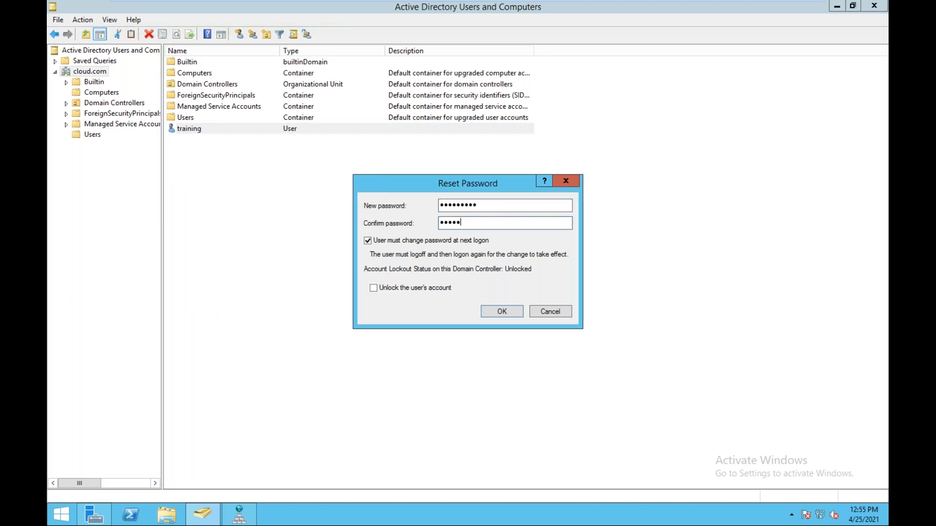
type("•")
left_click(509, 312)
left_click(533, 306)
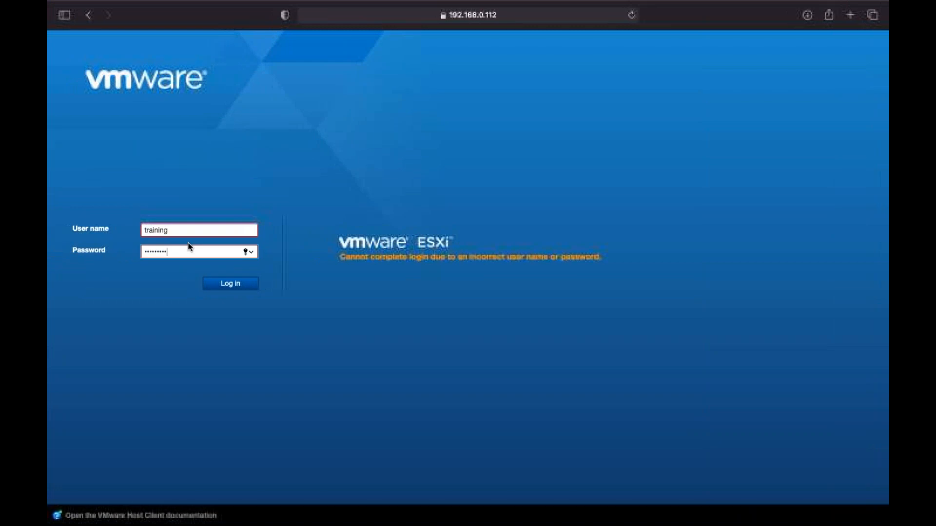
Replace the password with the newly reset one and log in as training again.
left_click_drag(188, 248, 116, 239)
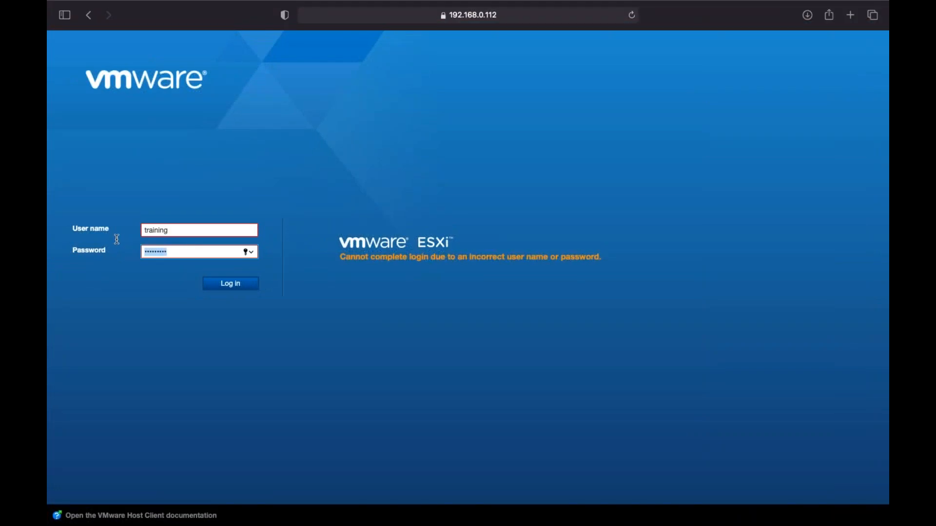
type("•••••••••")
left_click(234, 289)
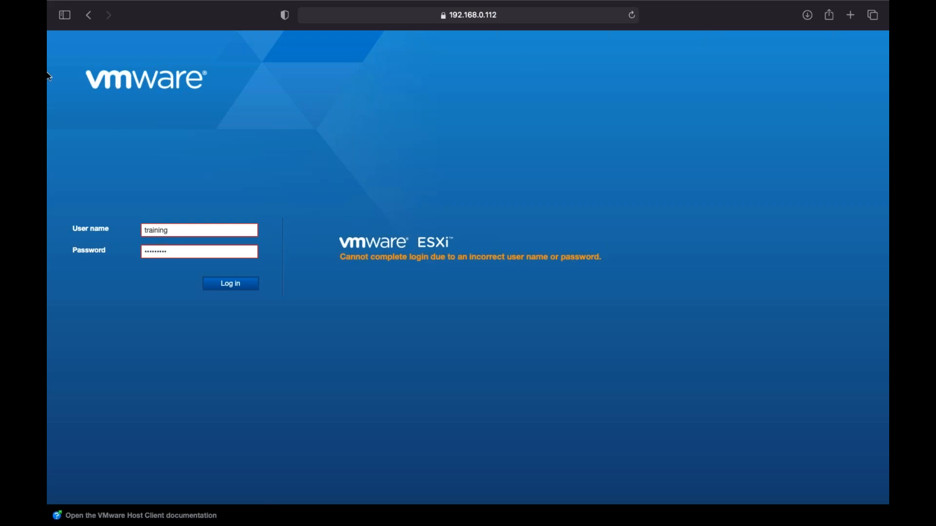
Change the user name to cloud\training and attempt the login.
left_click(198, 231)
key("super+a")
type("cloud\\training")
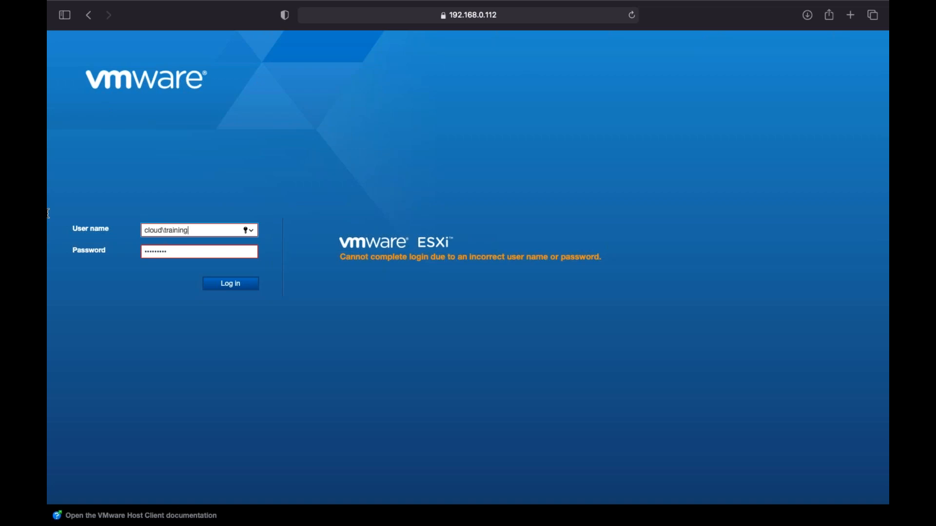
left_click(223, 286)
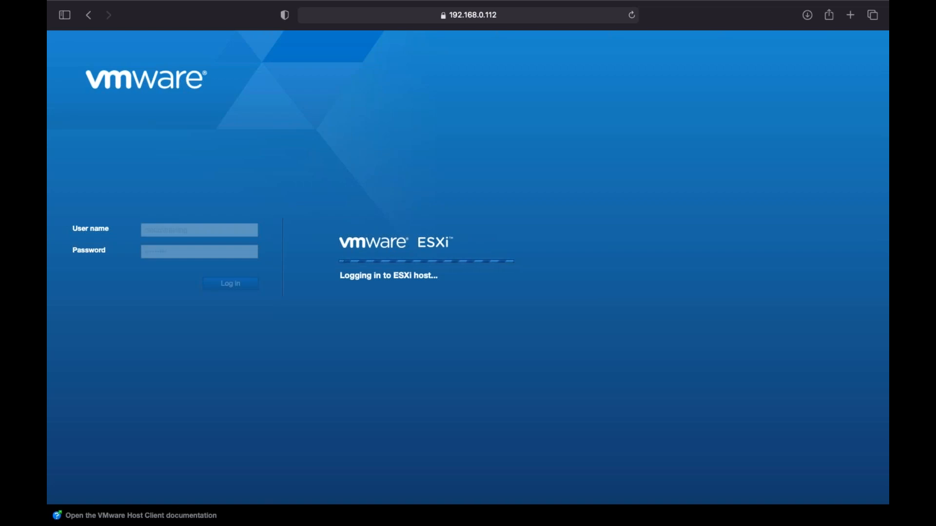
Retype the password and resubmit the cloud\training login.
left_click_drag(199, 253, 60, 231)
type("•••••••••")
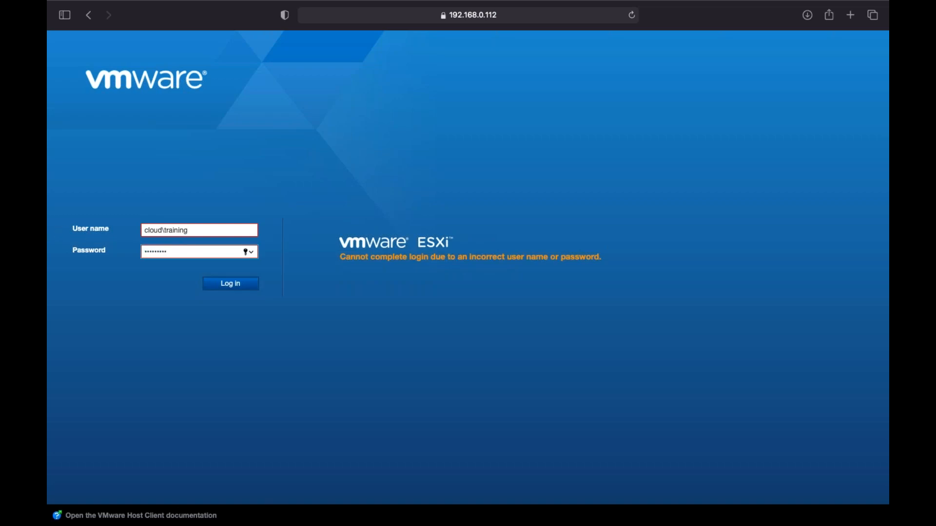
key("Return")
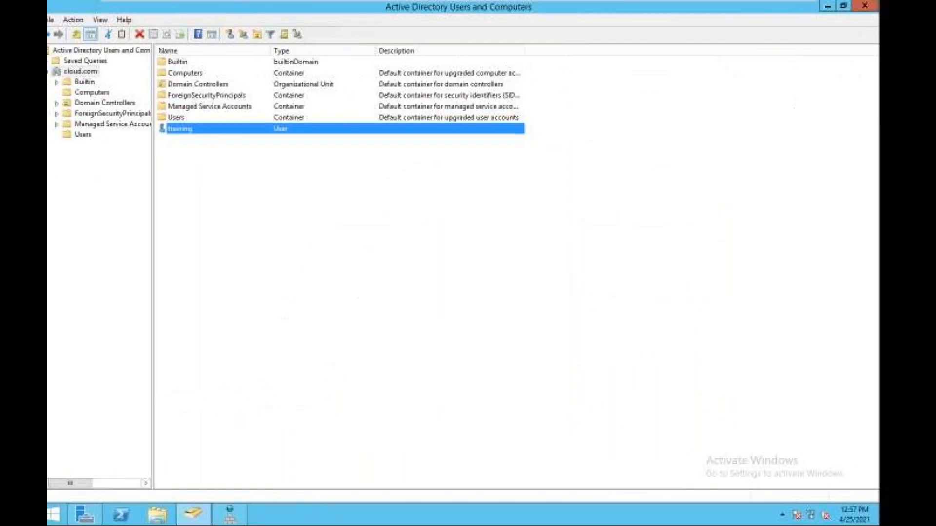
Start a new cloud.com user with first name and logon name aws.
left_click(239, 35)
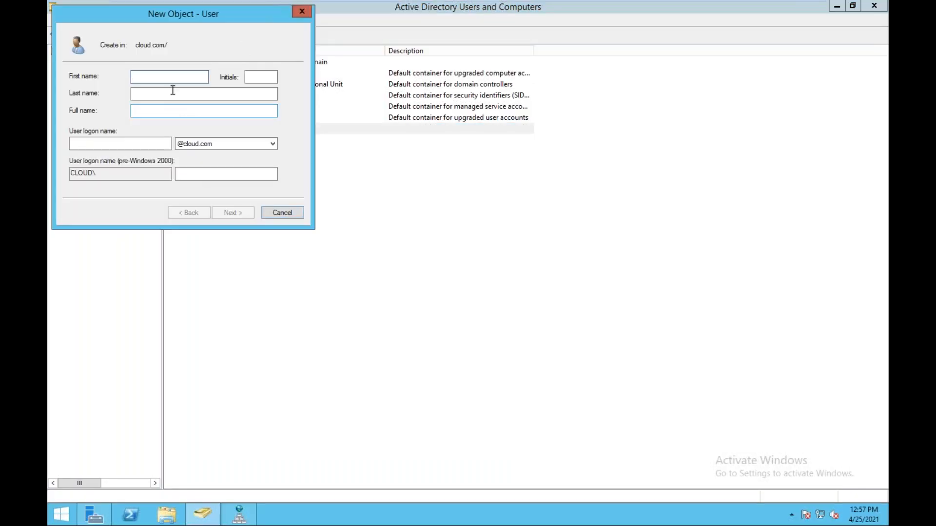
type("aws")
key("Tab")
key("Tab")
key("Tab")
key("Tab")
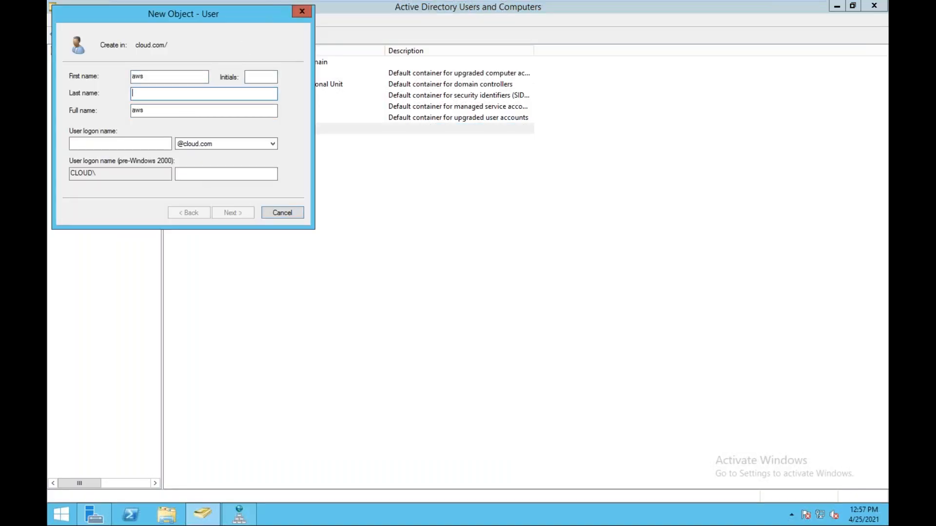
type("aws")
key("BackSpace")
key("BackSpace")
key("BackSpace")
type("aws")
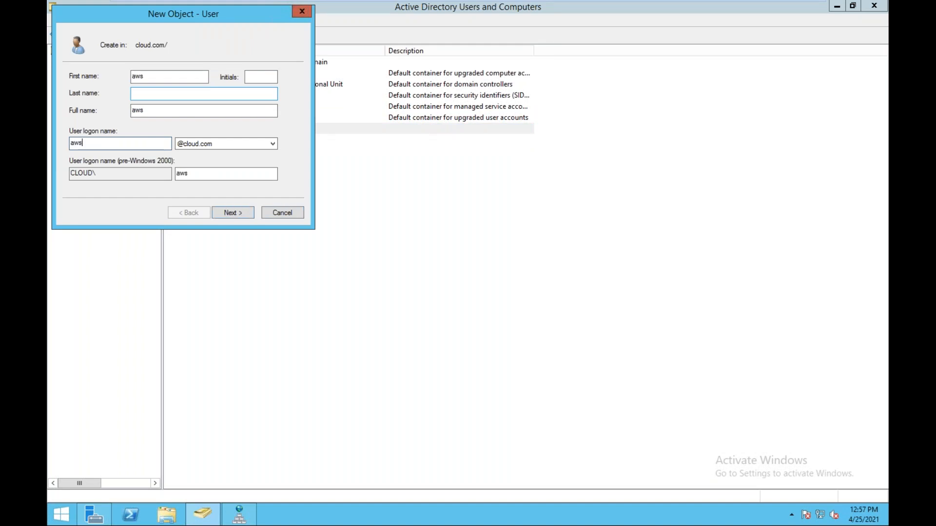
left_click(238, 214)
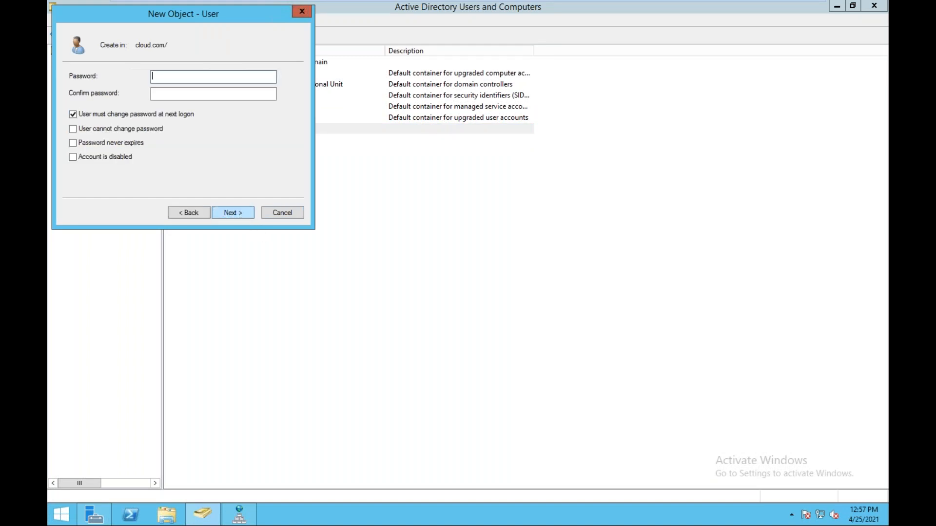
Give aws a never-expiring password with no change at next logon, and finish.
left_click(93, 114)
left_click(94, 143)
left_click(165, 77)
key("Tab")
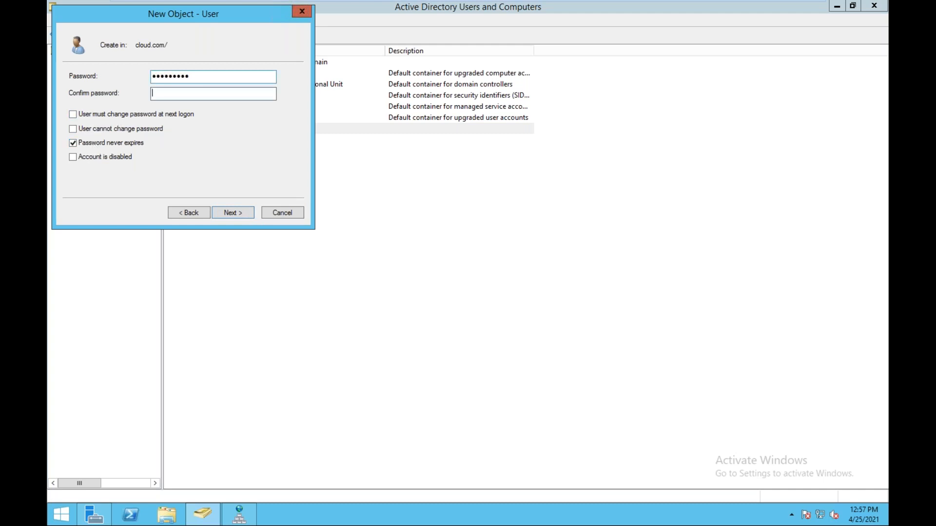
left_click(231, 214)
key("Return")
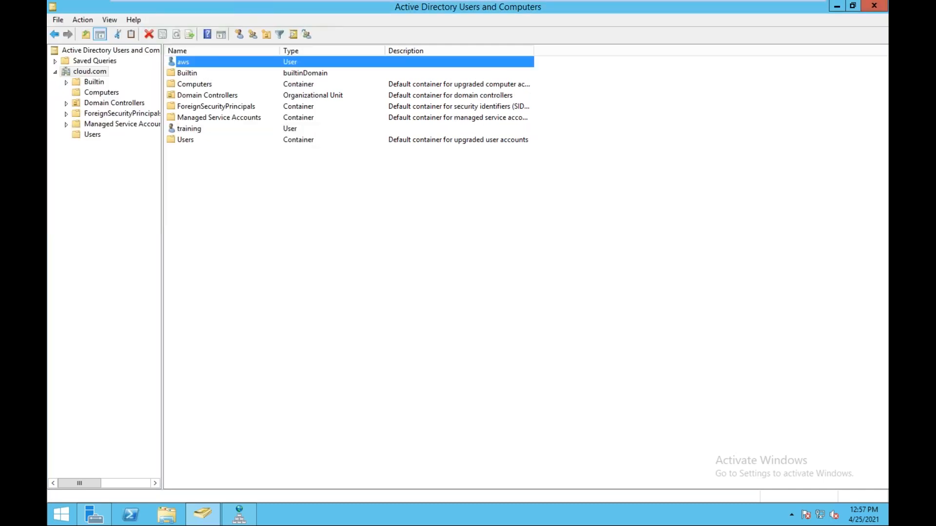
key("ctrl+Left")
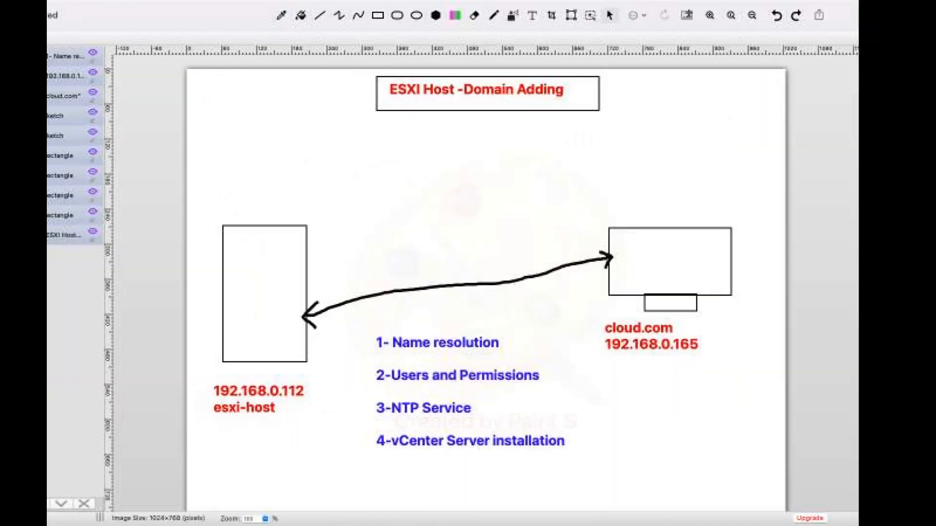
Begin adding a host permission for the cloud.com user aws.
key("ctrl+Left")
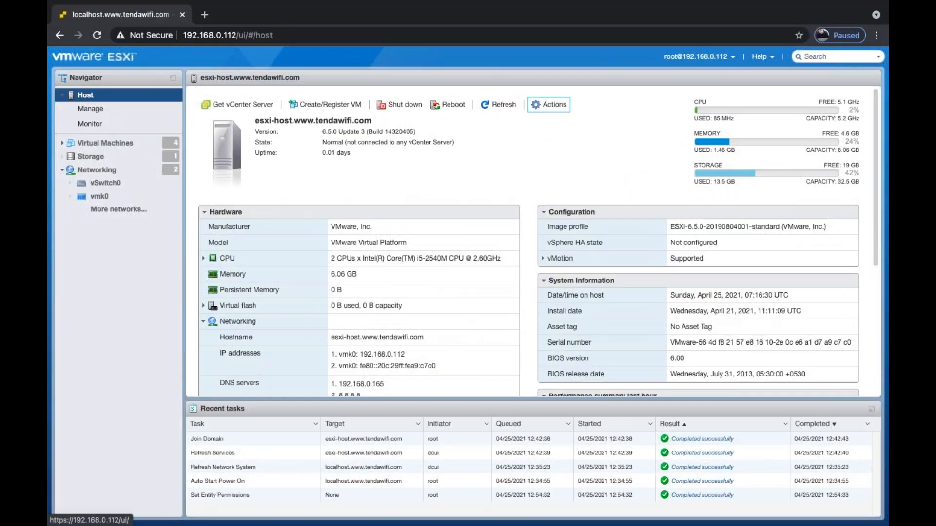
left_click(549, 104)
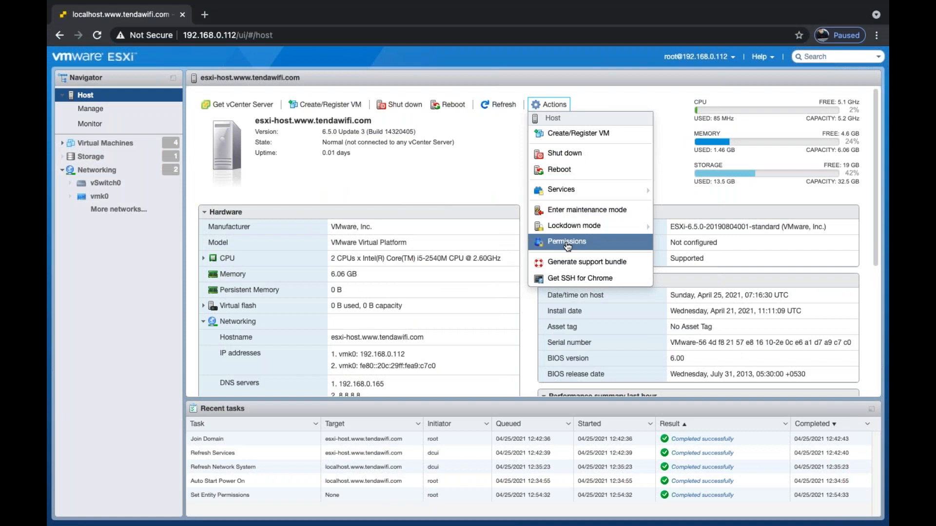
left_click(567, 242)
left_click(389, 159)
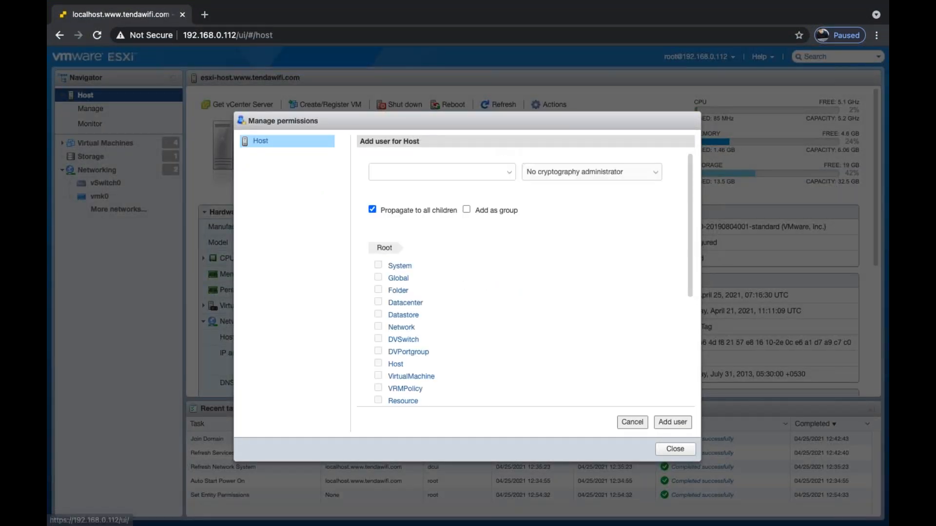
left_click(419, 170)
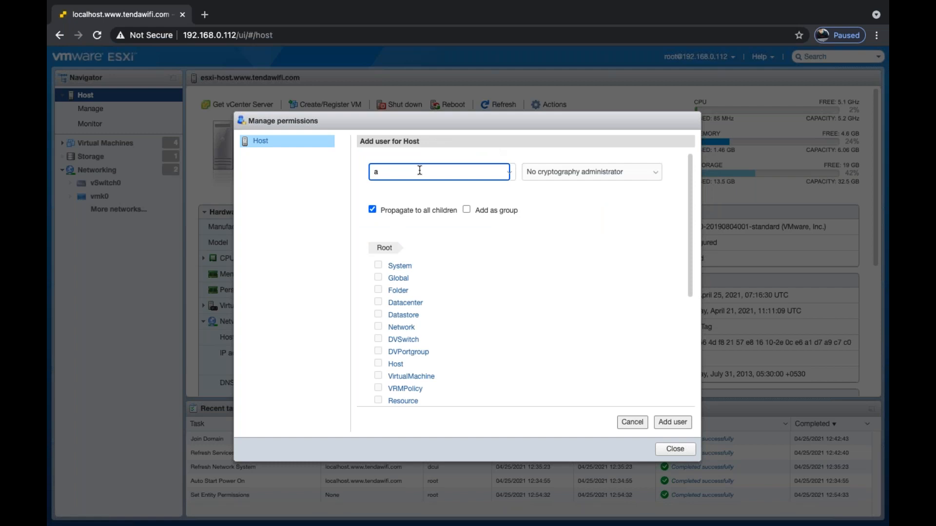
Assign aws the Read-only role, add it, and close Manage permissions.
left_click(599, 174)
left_click(559, 197)
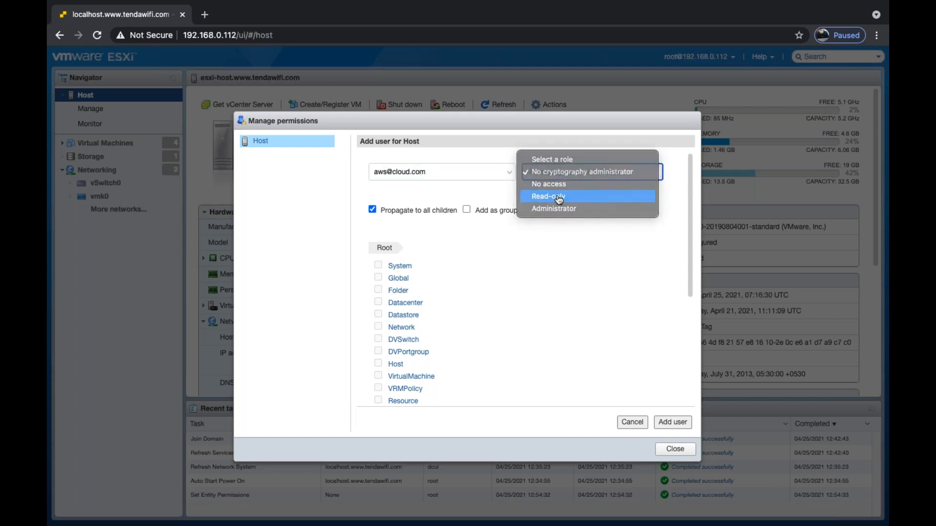
left_click(672, 422)
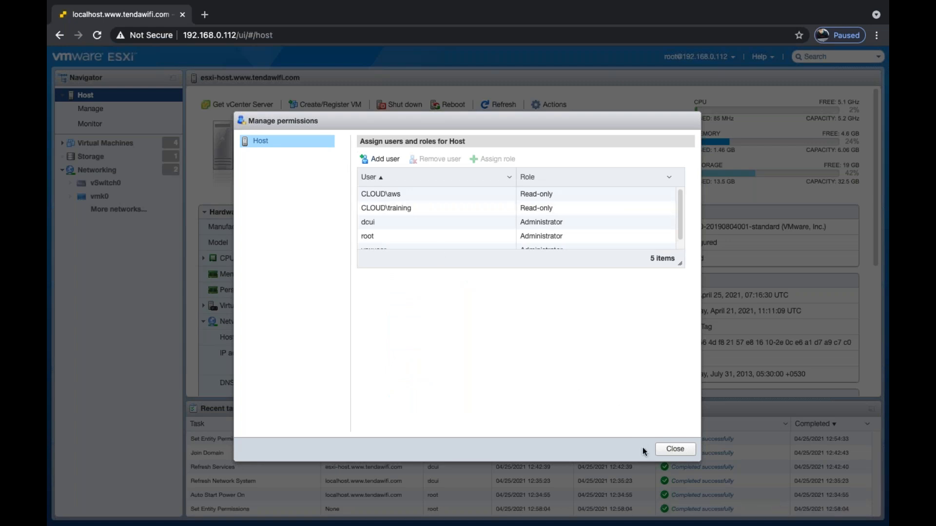
left_click(674, 449)
key("ctrl+Left")
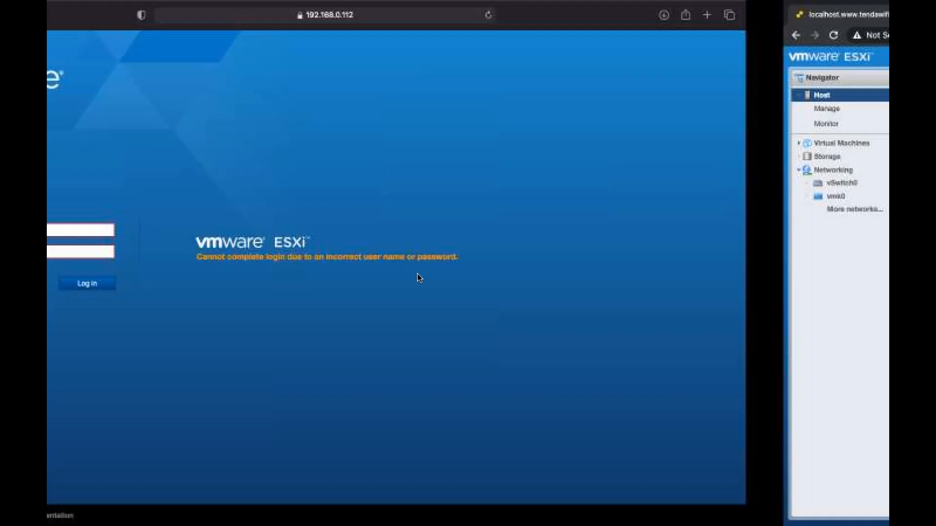
Log in with a different domain user name, declining to save the password.
left_click(198, 229)
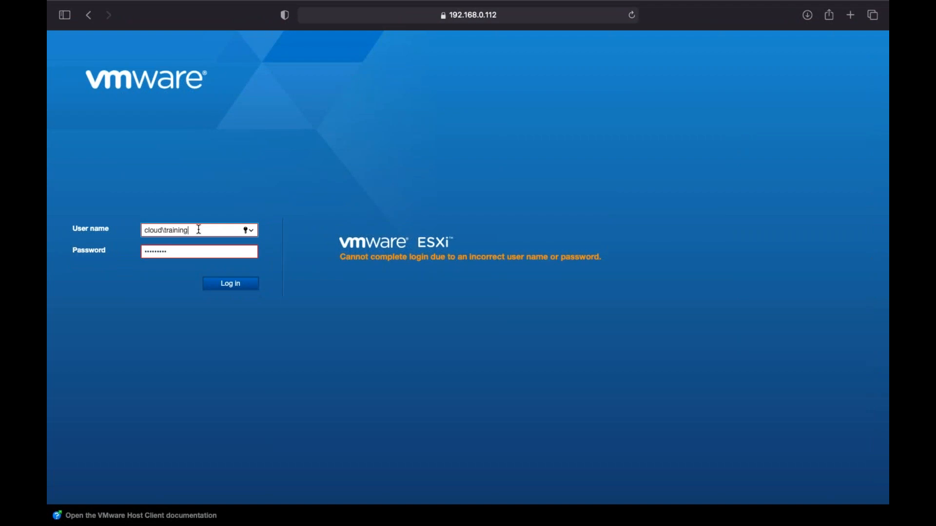
key("BackSpace")
key("BackSpace")
key("BackSpace")
key("BackSpace")
key("BackSpace")
key("BackSpace")
key("BackSpace")
key("BackSpace")
type("ajay")
left_click(232, 287)
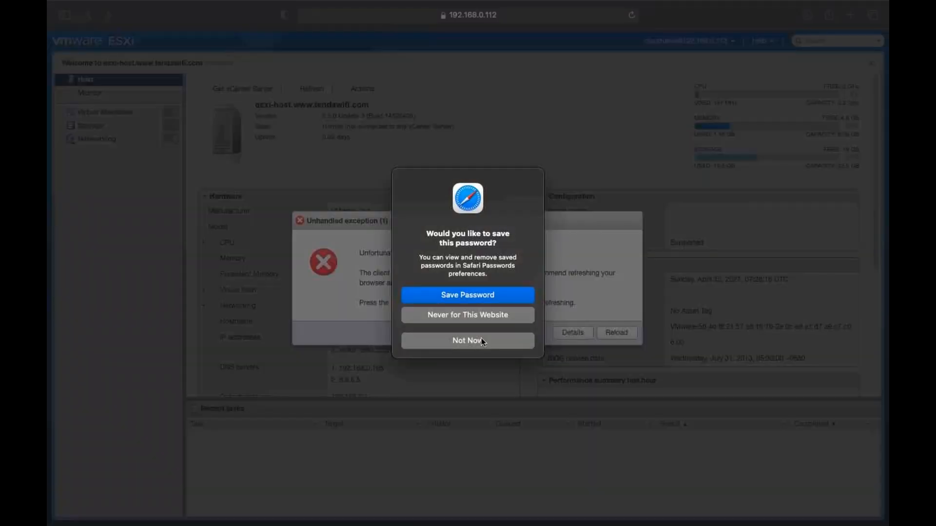
left_click(481, 340)
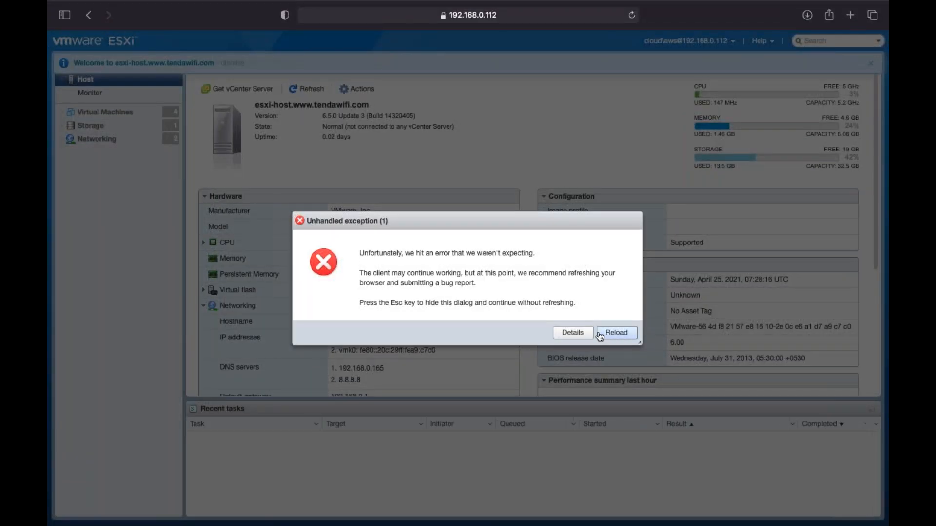
Inspect the unhandled exception details, then reload the host client.
left_click(581, 334)
left_click(713, 397)
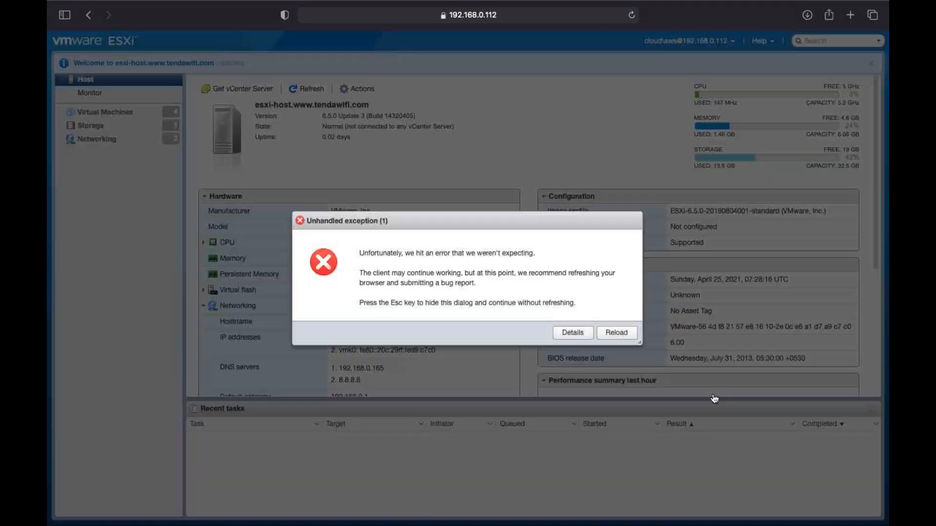
left_click(623, 335)
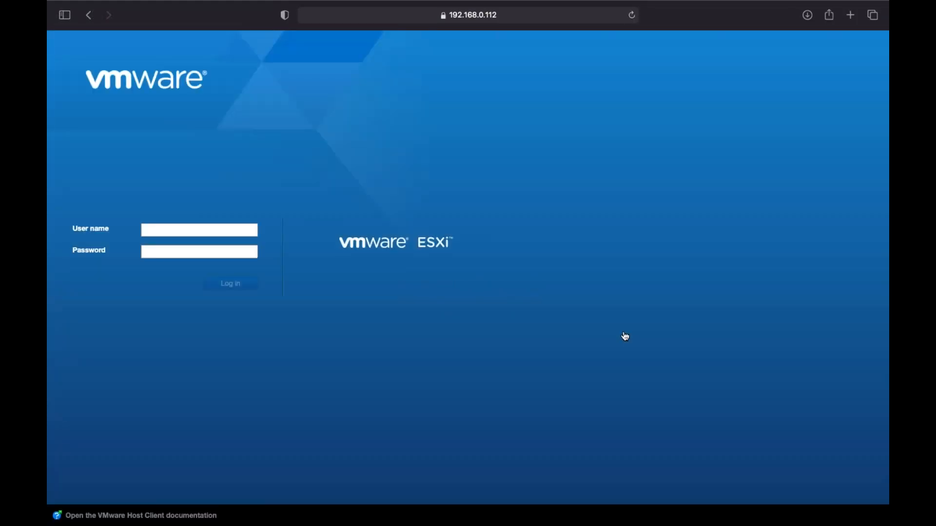
Sign in as aws with its password and decline Safari's save-password offer.
left_click(179, 233)
type("aws")
key("Tab")
type("*********")
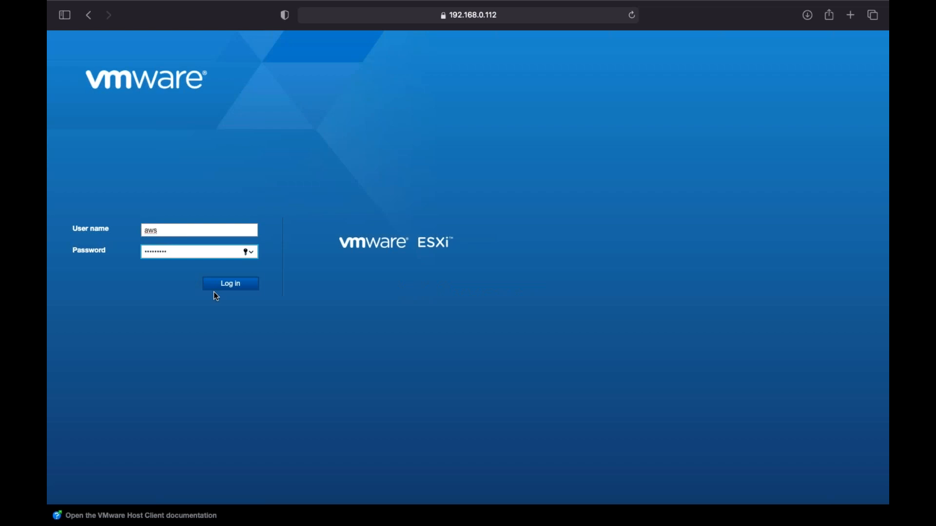
left_click(230, 285)
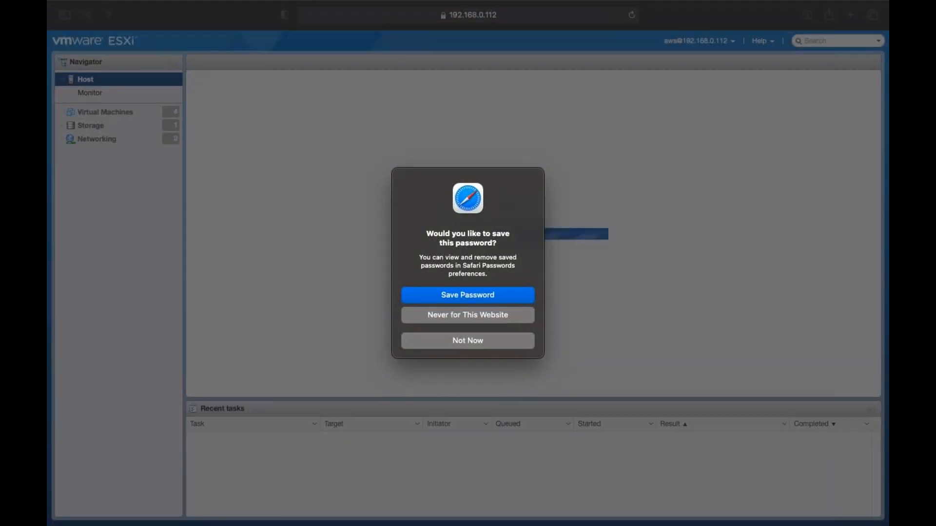
left_click(472, 341)
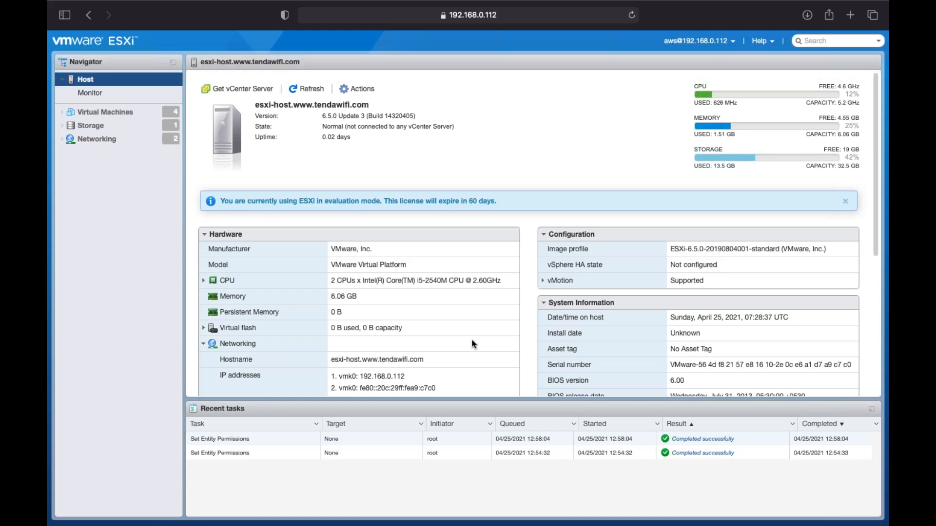
Return to the Safari session signed in as the domain user.
key("ctrl+Right")
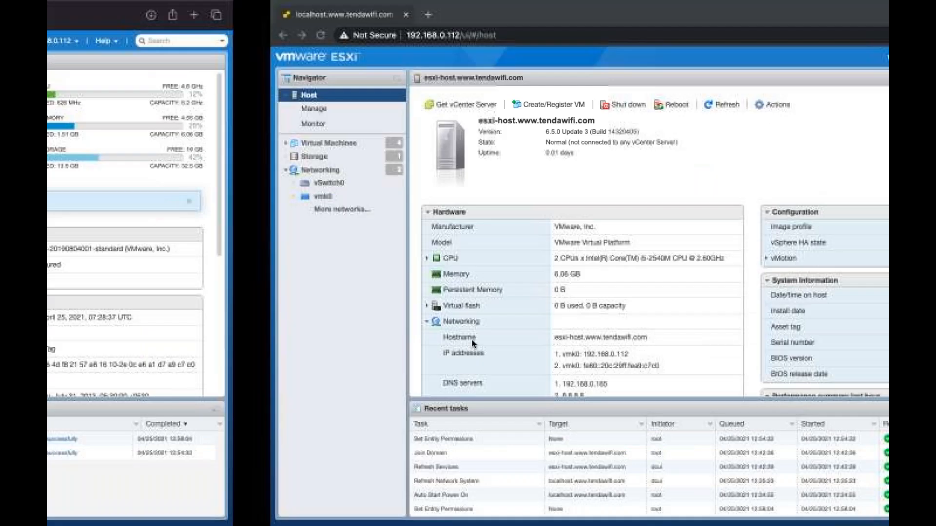
key("ctrl+Right")
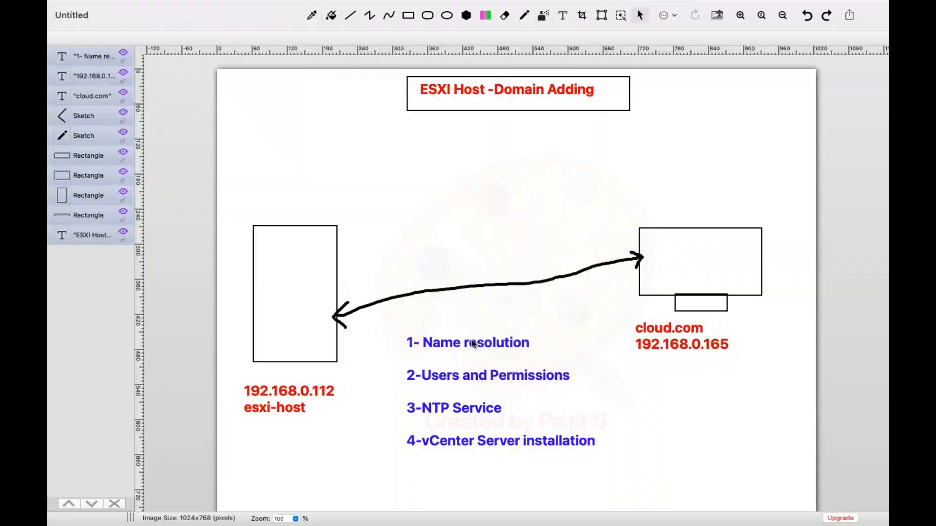
key("ctrl+Left")
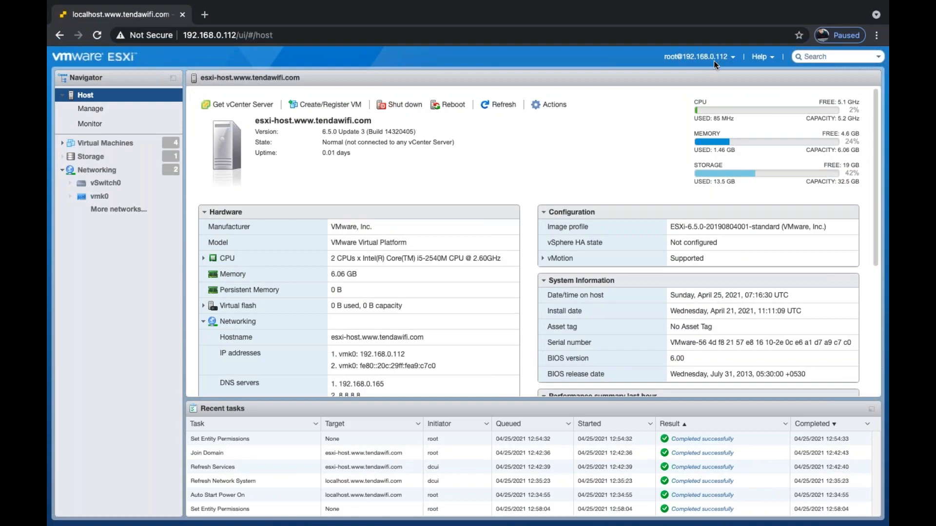
key("ctrl+Left")
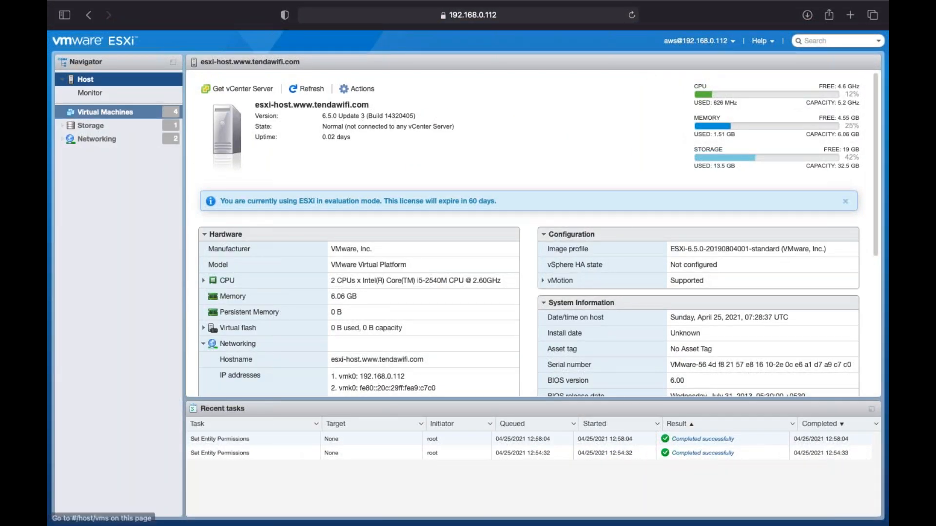
Open the windows-8 VM from Virtual Machines and review its Actions menu.
left_click(107, 119)
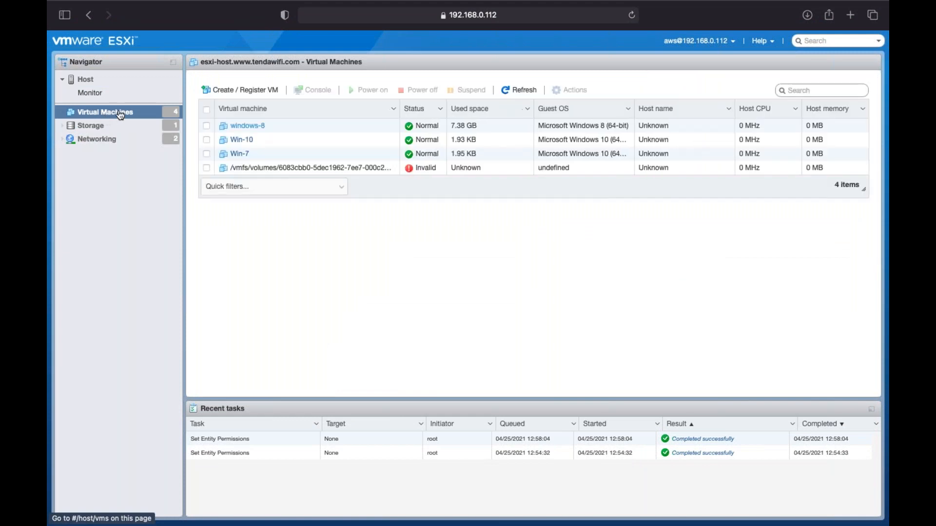
left_click(256, 128)
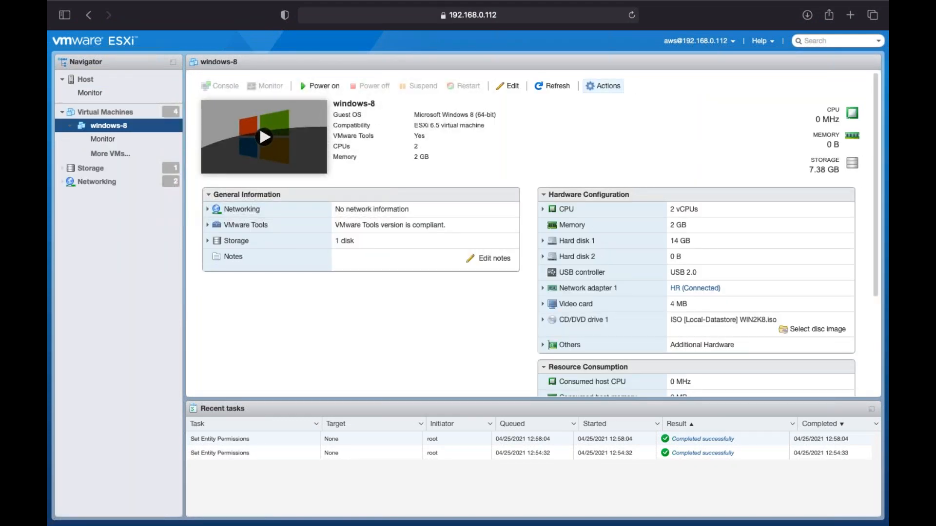
left_click(604, 86)
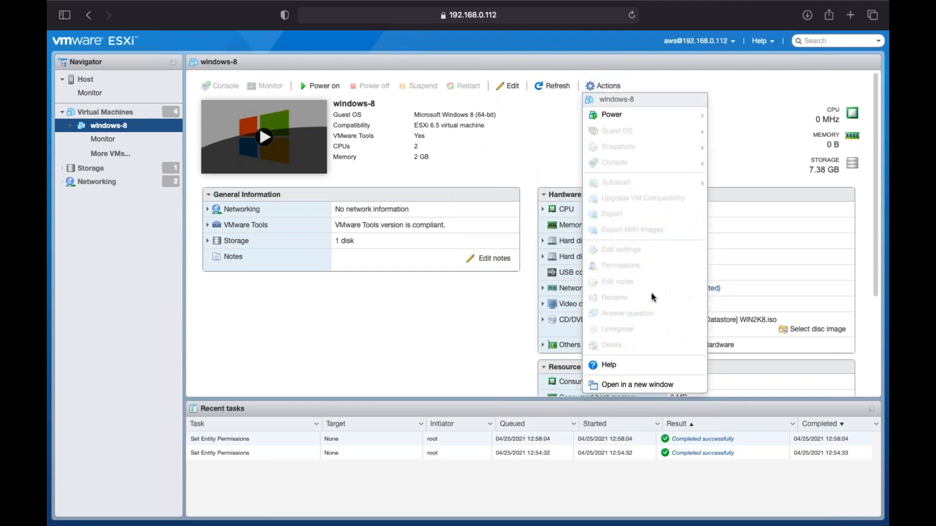
mouse_move(669, 156)
left_click(735, 102)
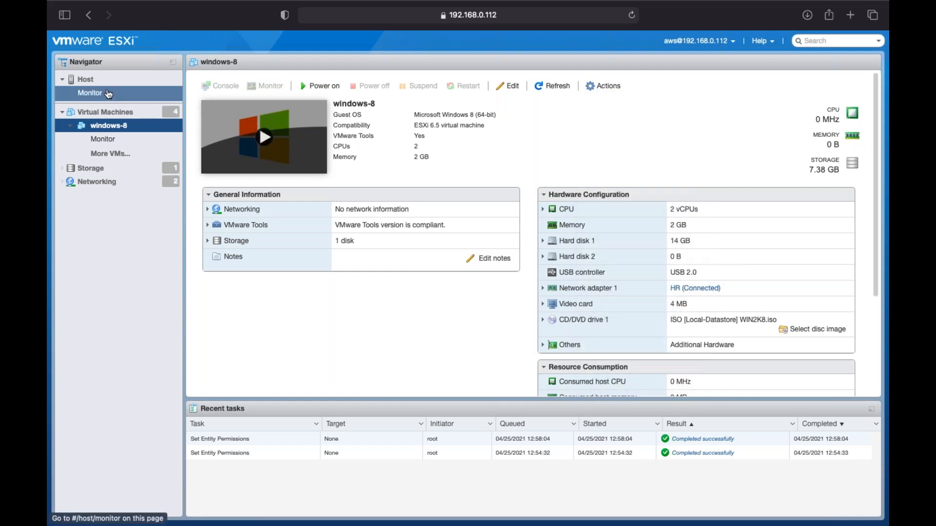
left_click(95, 81)
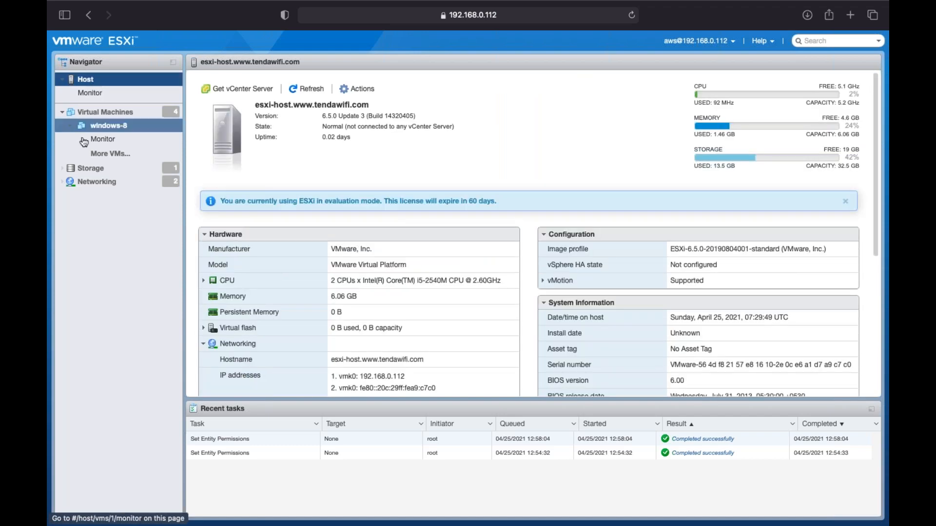
left_click(112, 93)
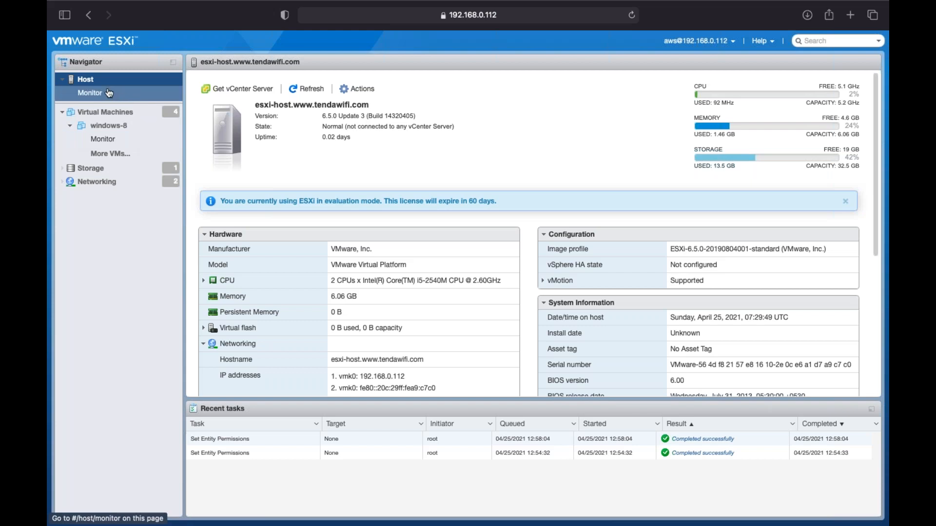
left_click(85, 81)
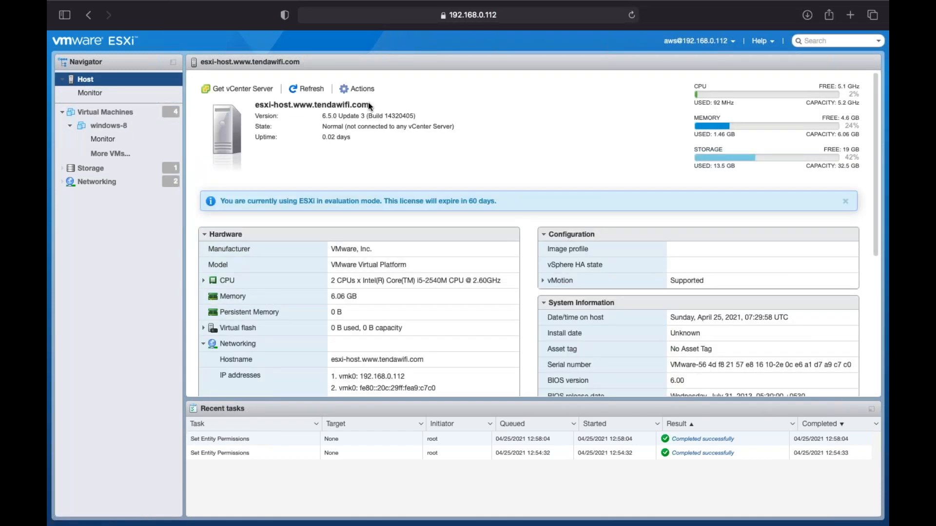
Open the host's Permissions from Actions and close the dialog while it keeps loading.
left_click(357, 89)
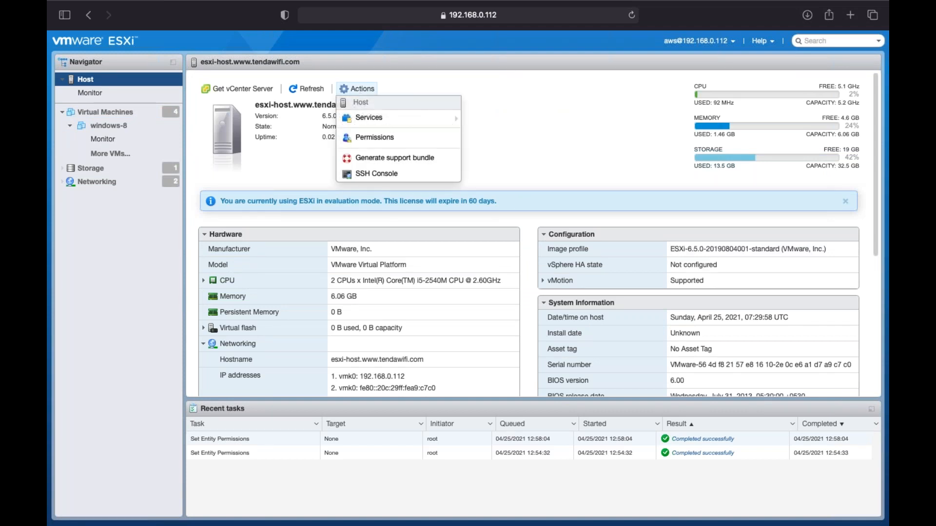
left_click(393, 146)
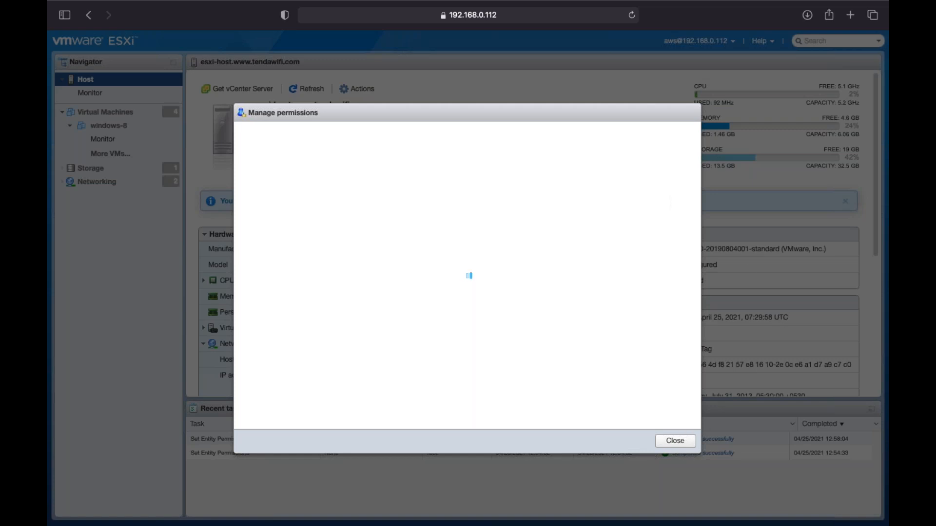
left_click(674, 441)
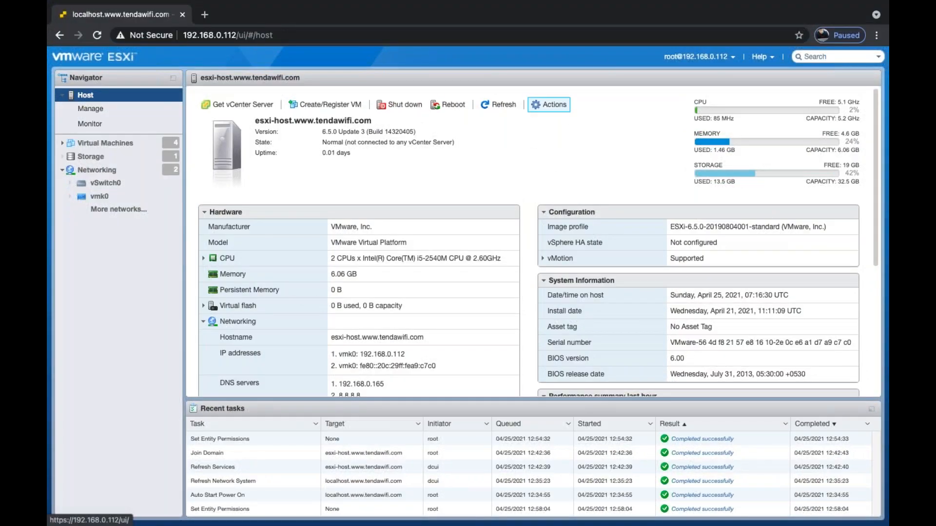
Open the host's Permissions again and start adding a user permission.
left_click(549, 104)
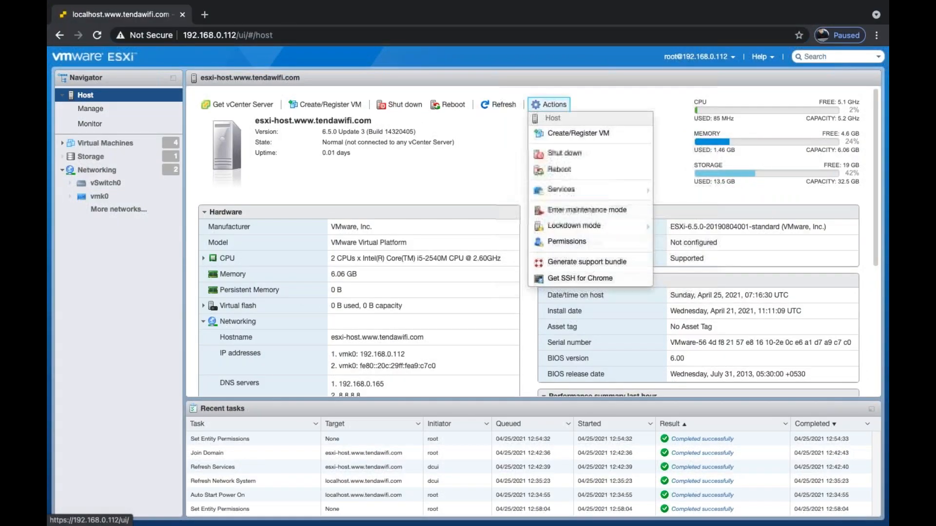
left_click(562, 244)
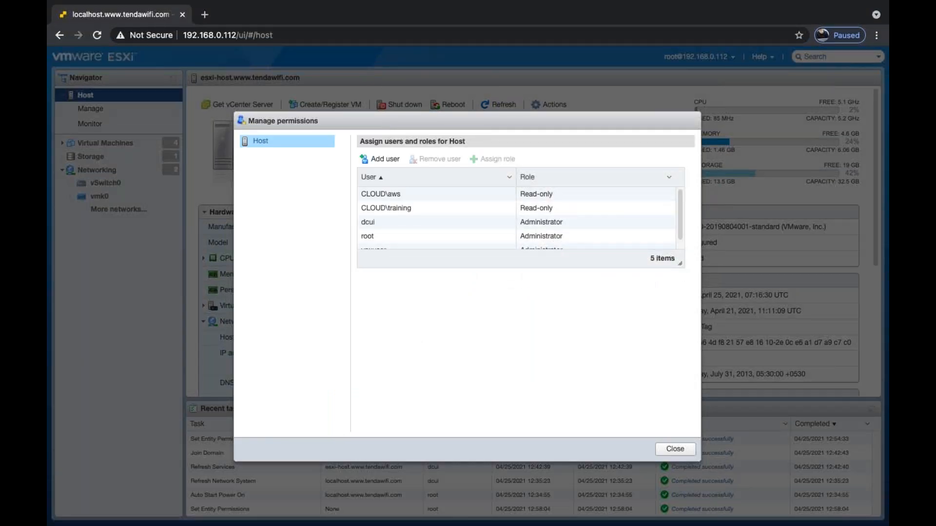
scroll(400, 230, "down", 1)
left_click(381, 159)
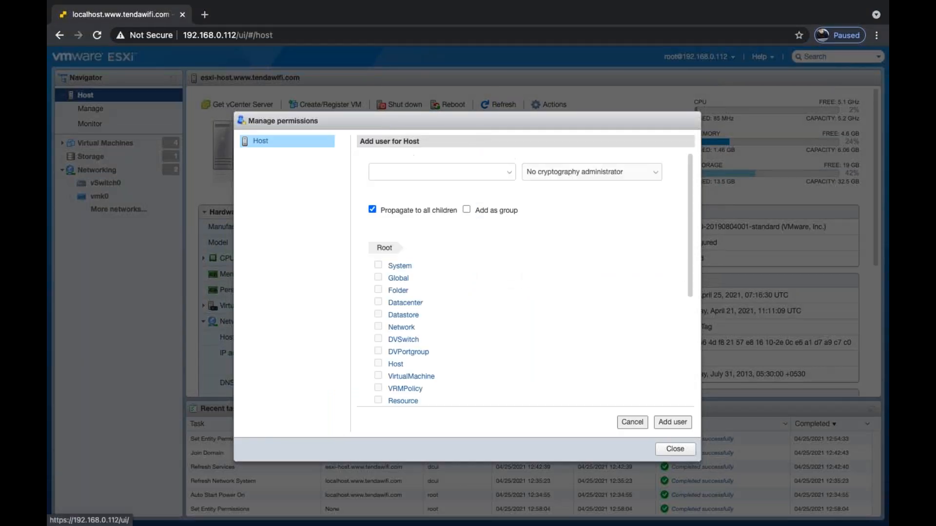
Dismiss the role list without choosing a role and close Manage permissions.
left_click(565, 174)
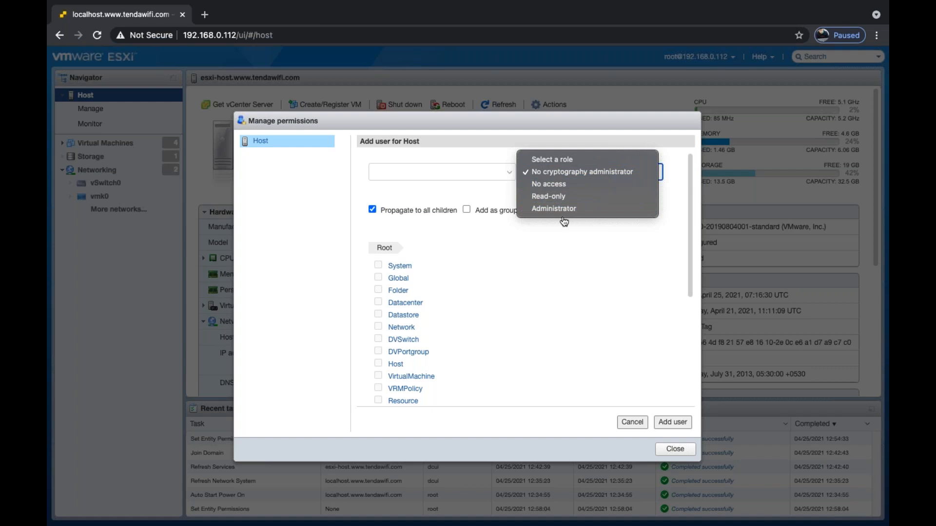
left_click(681, 452)
left_click(681, 452)
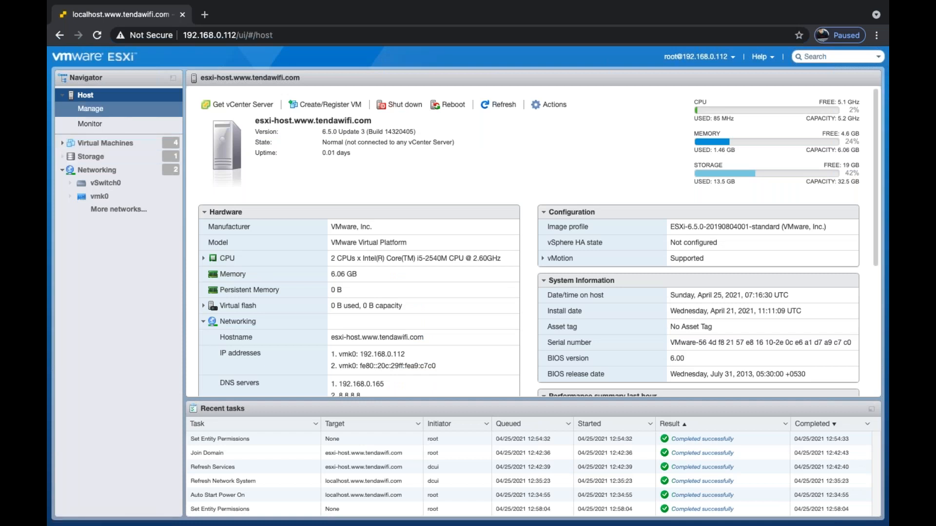
Open Host > Manage to check CLOUD.COM membership, list the roles, and begin adding a role.
left_click(89, 111)
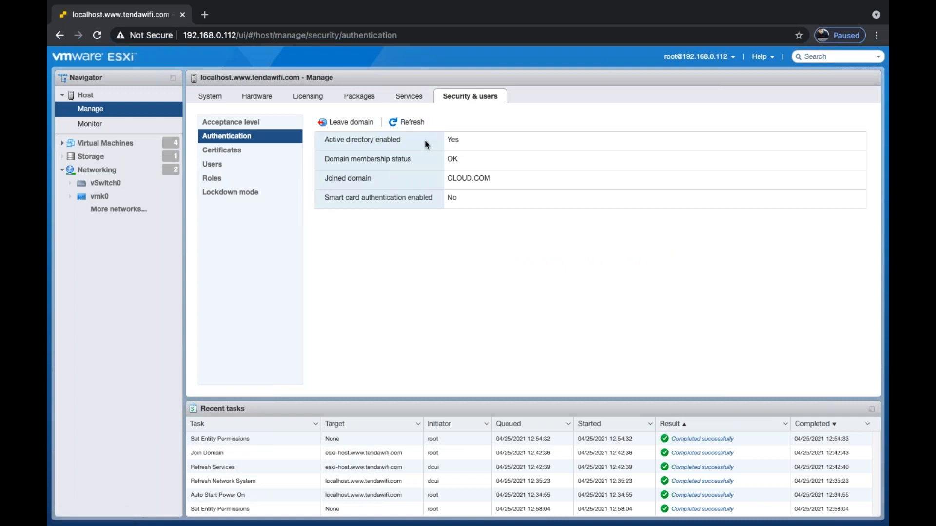
left_click(217, 180)
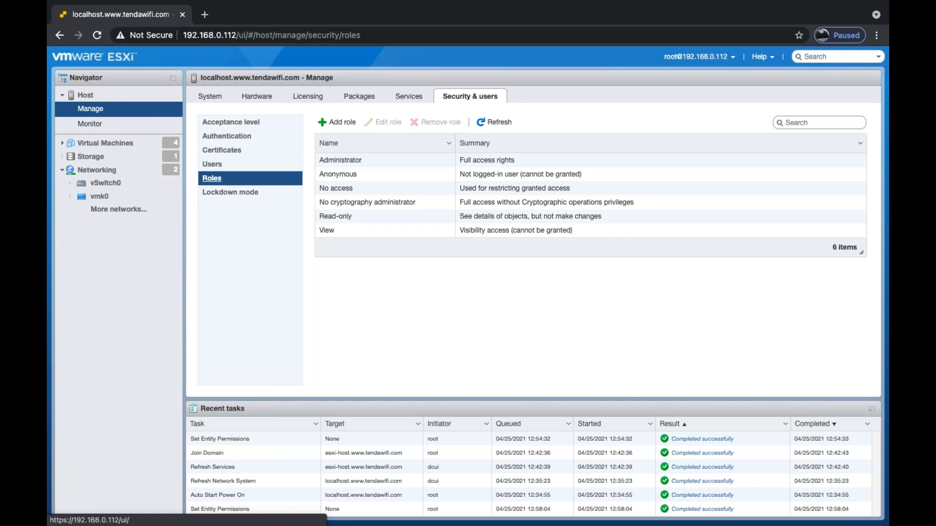
left_click(336, 122)
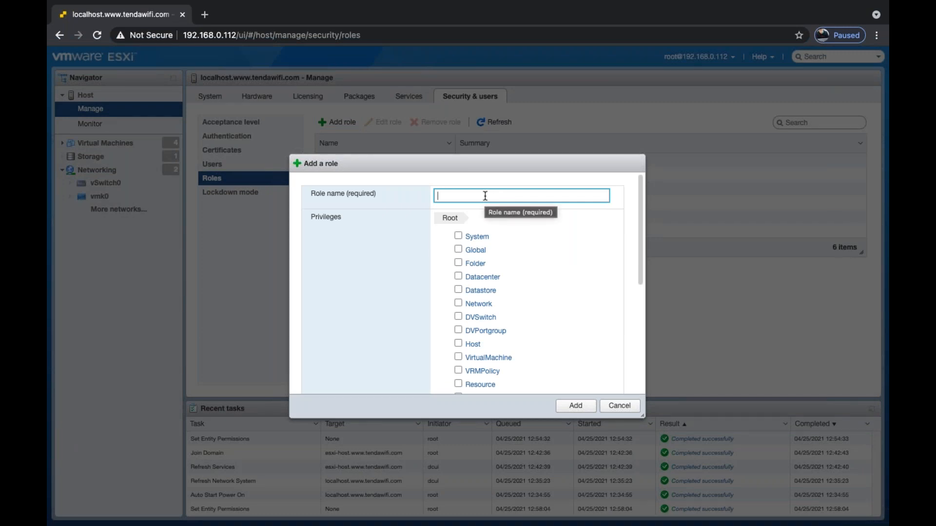
Name the new role Test-Role and grant it the System privilege.
type("Test")
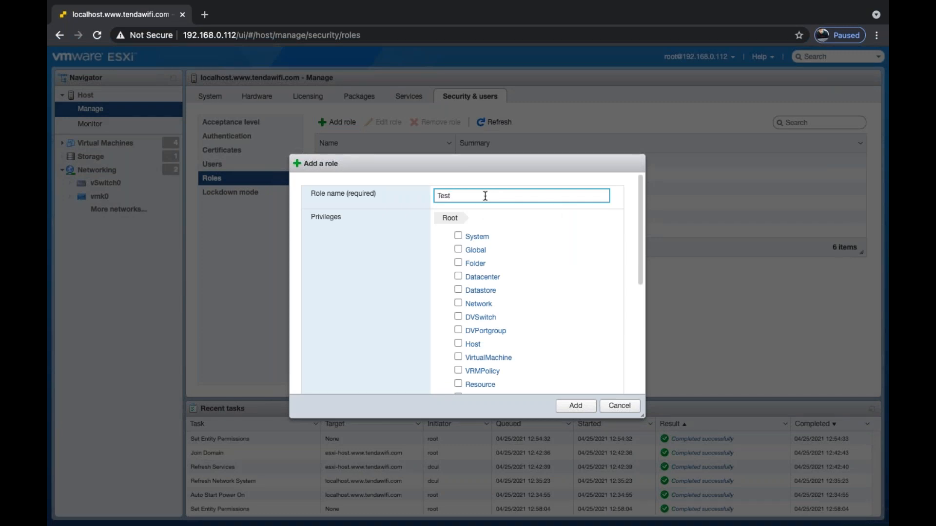
type("Role")
scroll(520, 296, "down", 2)
scroll(521, 297, "up", 5)
left_click(459, 236)
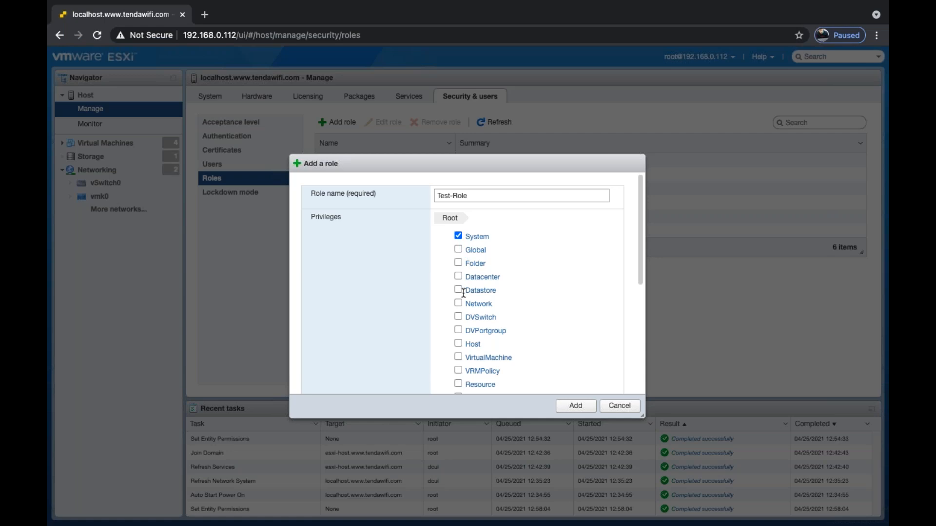
Also grant the VirtualMachine and Certificate privileges, then save Test-Role.
scroll(462, 292, "down", 2)
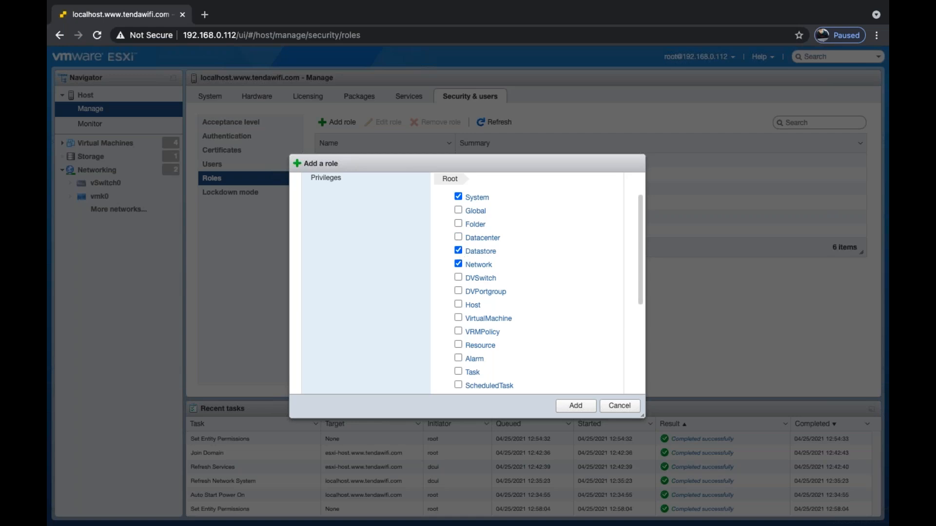
scroll(461, 356, "down", 3)
left_click(458, 318)
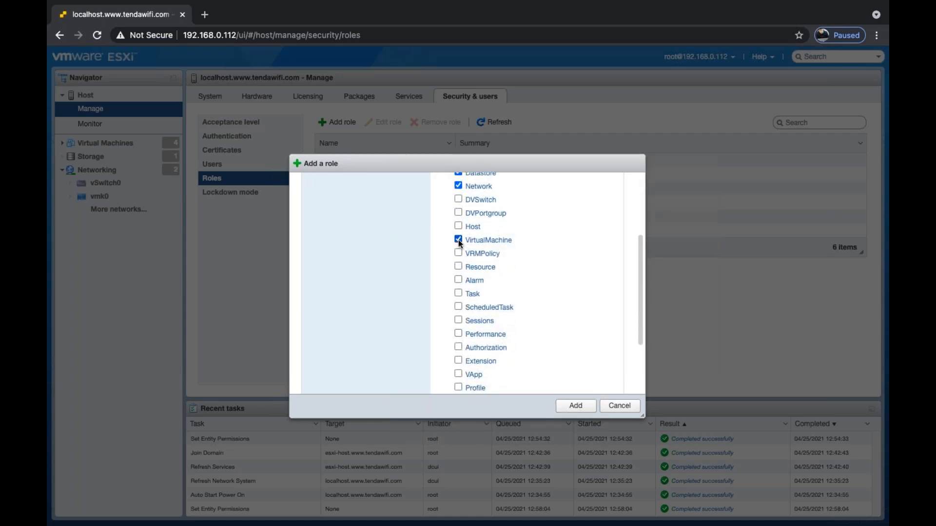
scroll(459, 319, "down", 3)
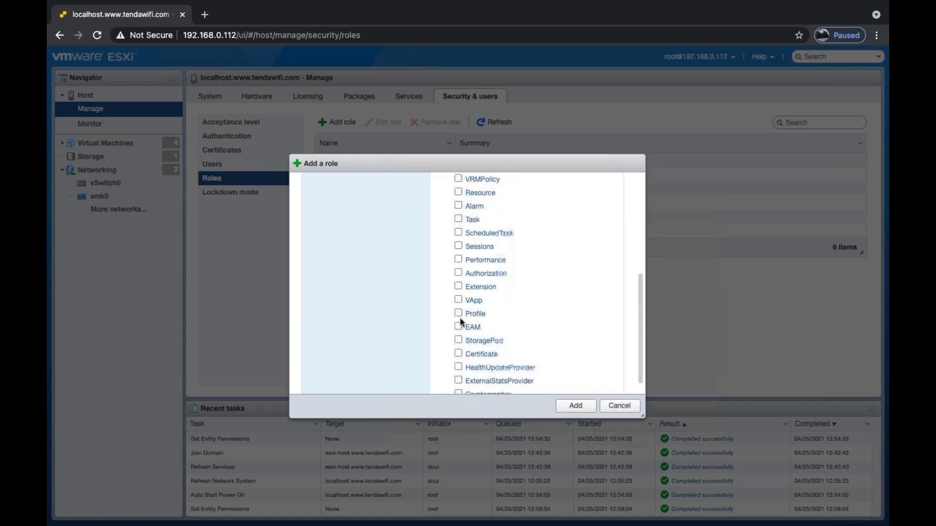
scroll(461, 322, "down", 1)
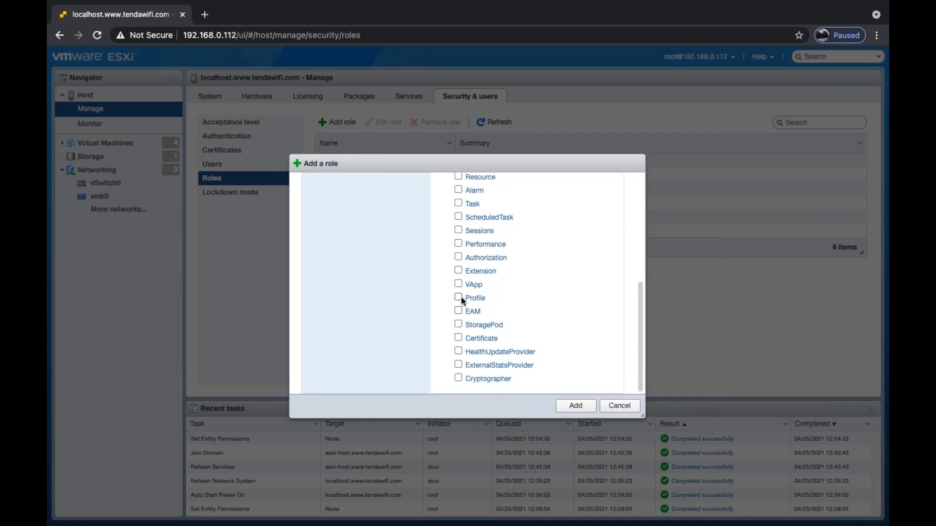
left_click(458, 338)
scroll(459, 292, "up", 10)
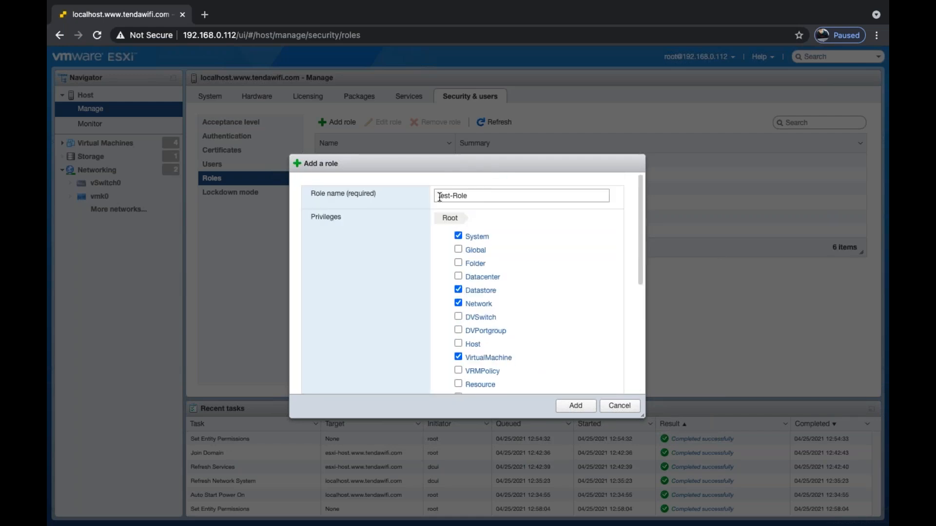
scroll(469, 266, "down", 5)
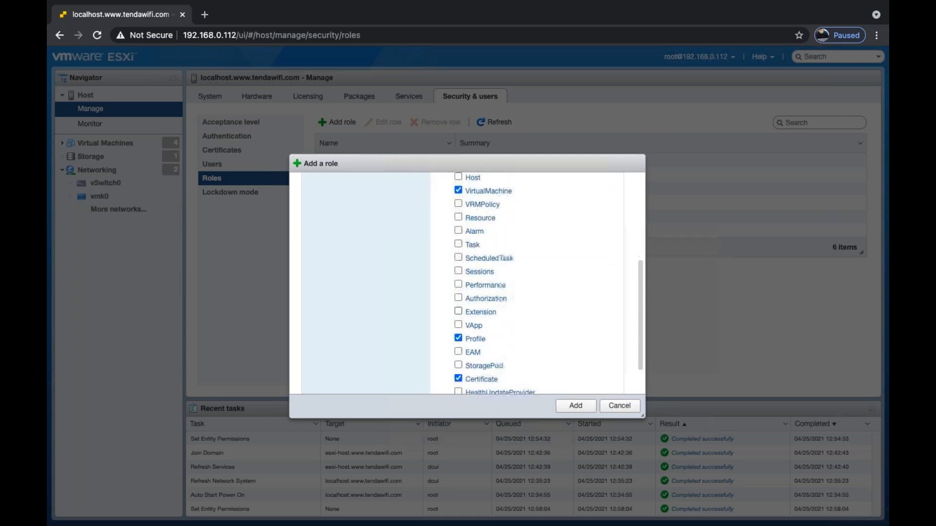
left_click(575, 406)
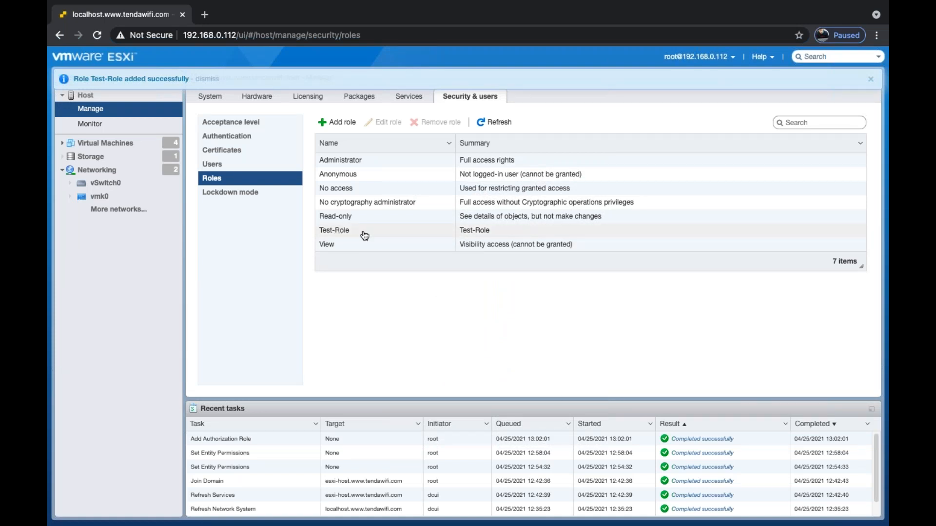
left_click(98, 101)
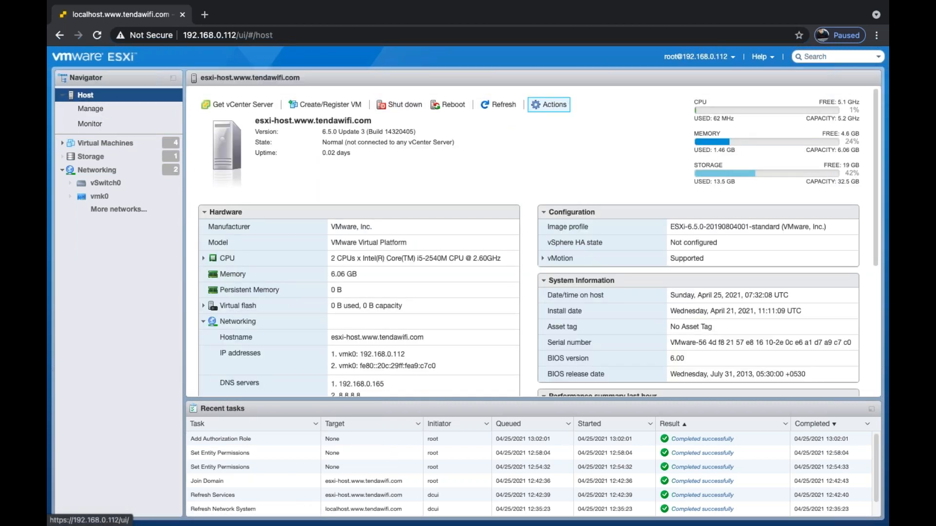
Add a user in host Permissions, select Test-Role to preview its privileges, then close the dialog.
left_click(550, 104)
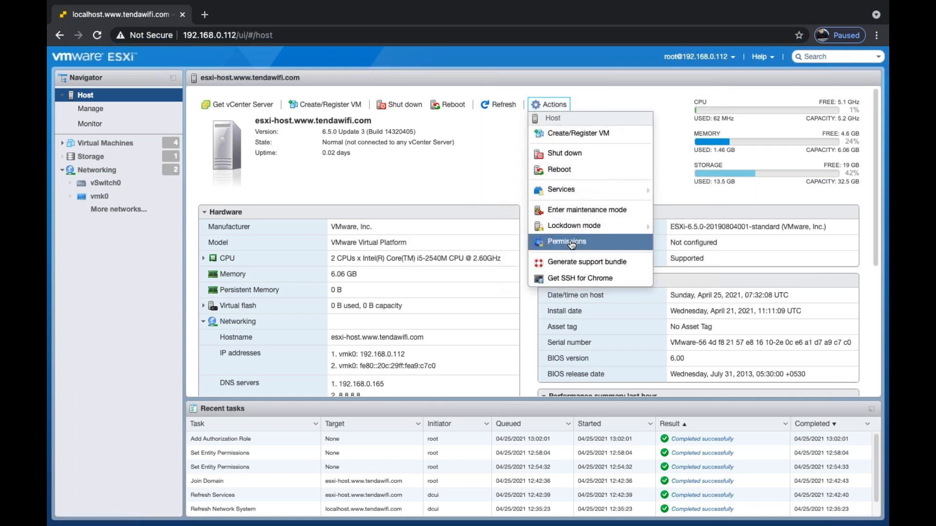
left_click(571, 242)
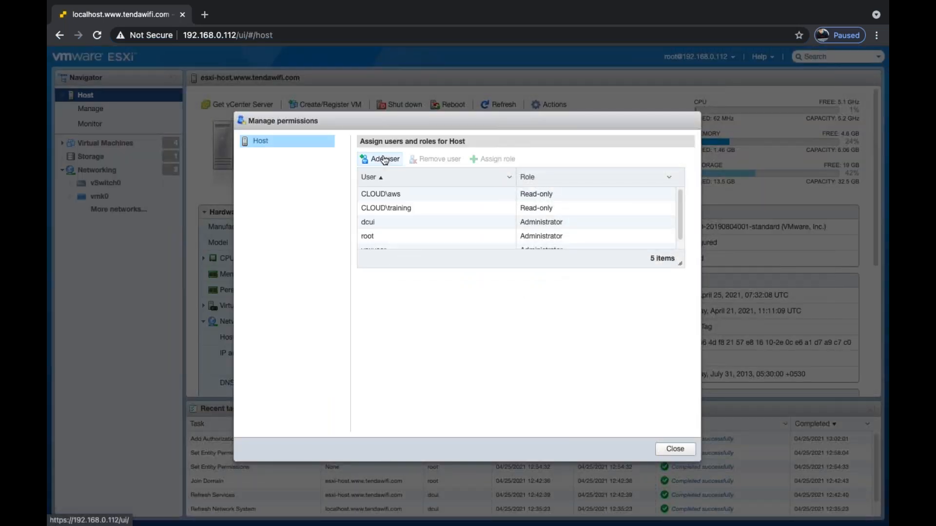
left_click(379, 158)
left_click(592, 176)
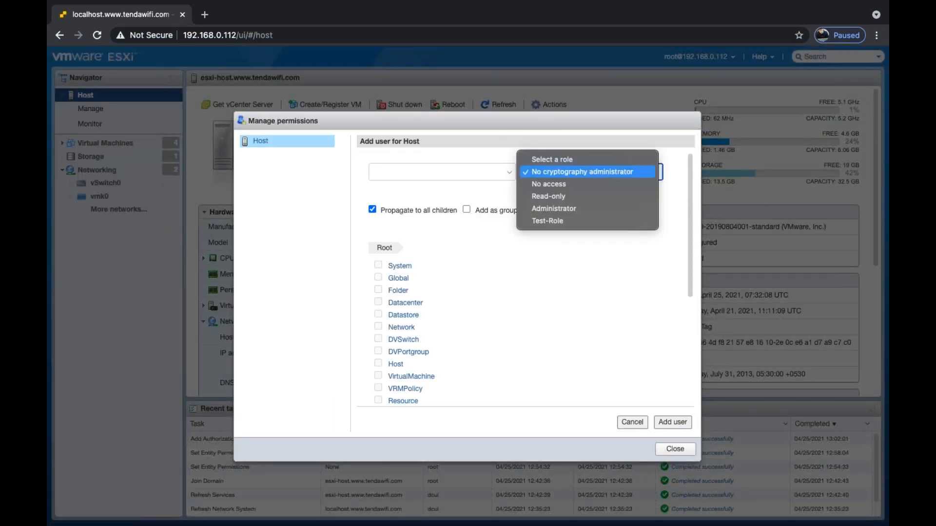
left_click(548, 220)
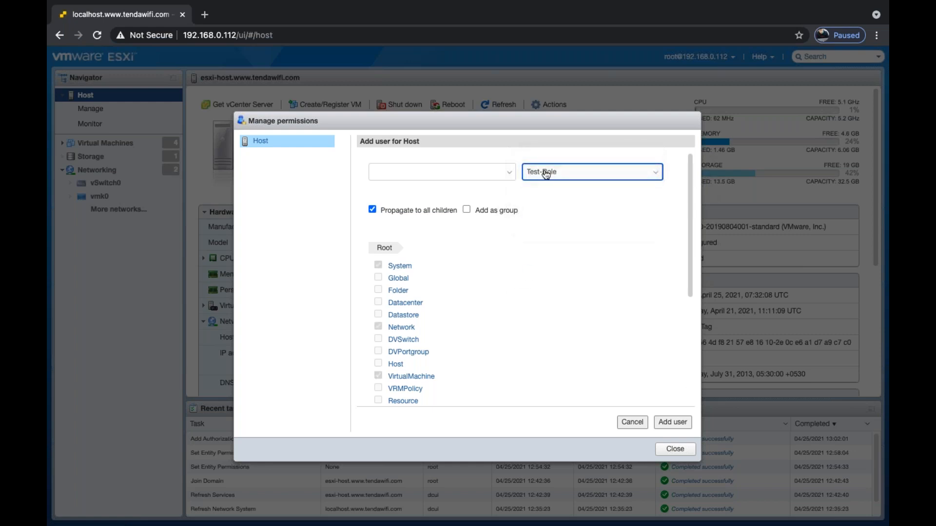
scroll(432, 338, "down", 5)
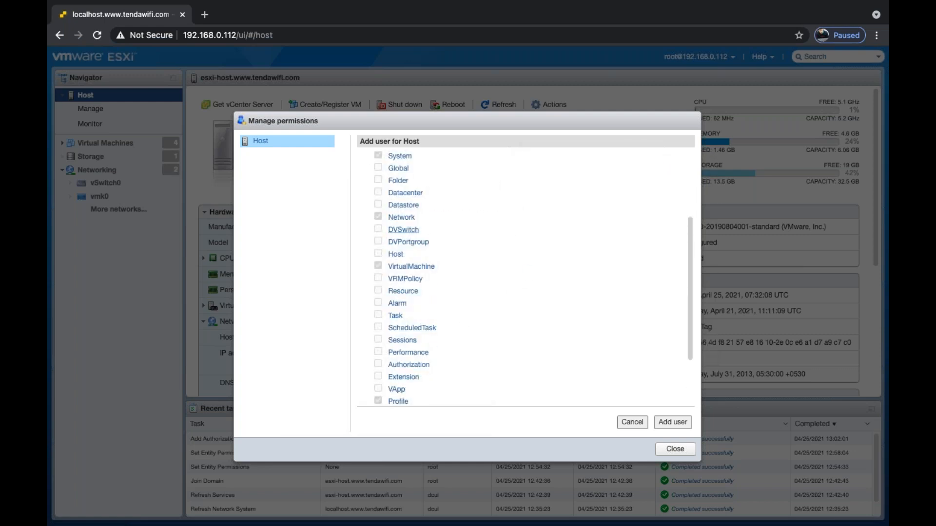
scroll(409, 368, "down", 3)
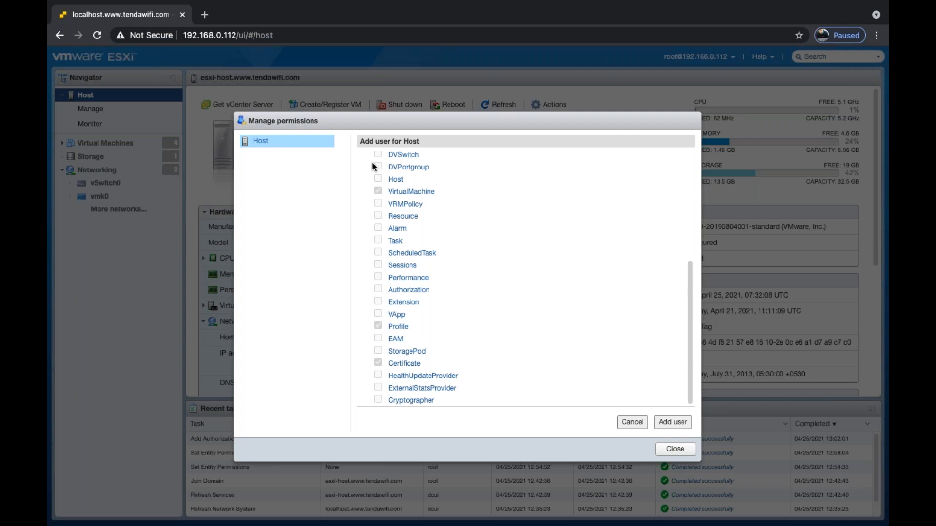
scroll(372, 166, "up", 5)
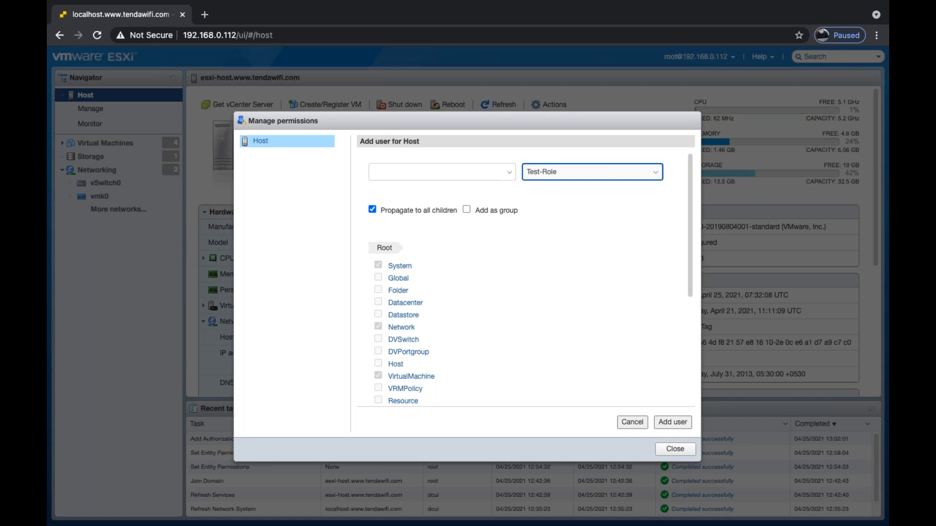
left_click(675, 448)
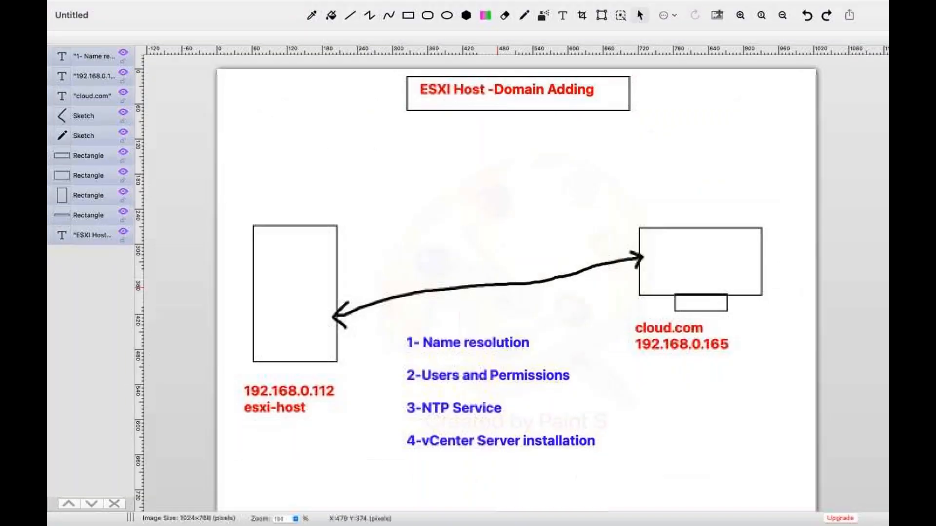
With the Sketch pencil, draw check marks next to the first two checklist items.
left_click(524, 30)
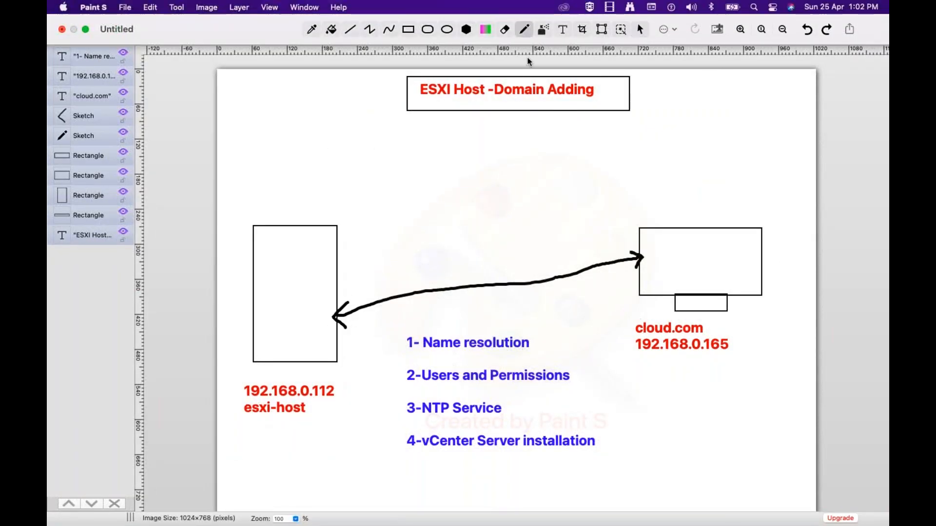
left_click_drag(538, 344, 560, 328)
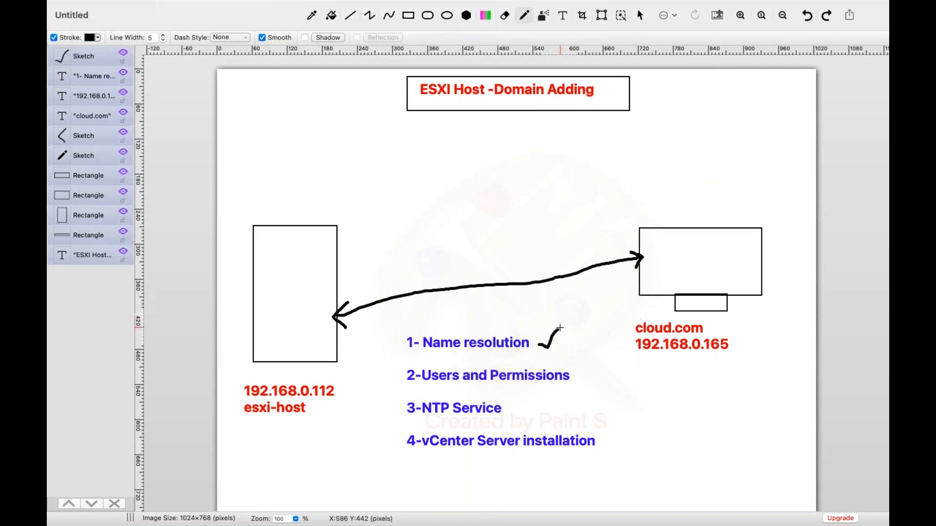
left_click_drag(577, 376, 595, 351)
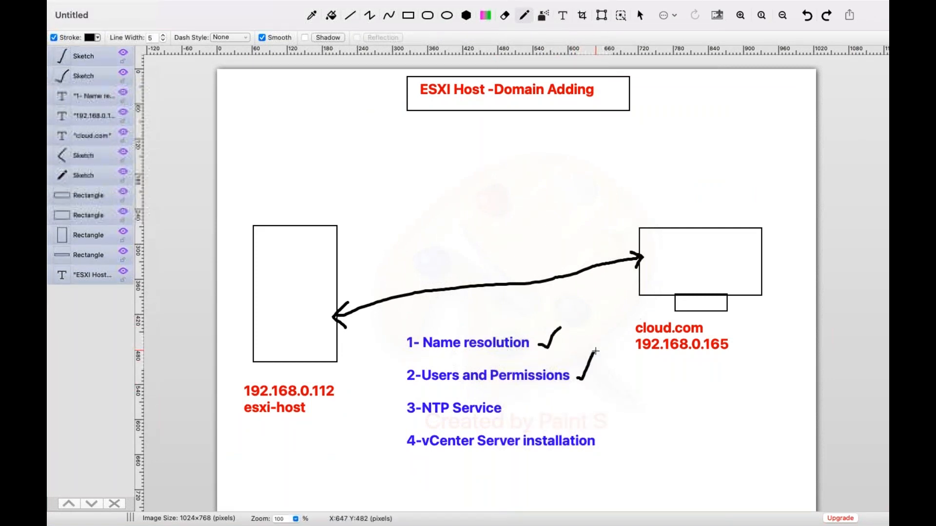
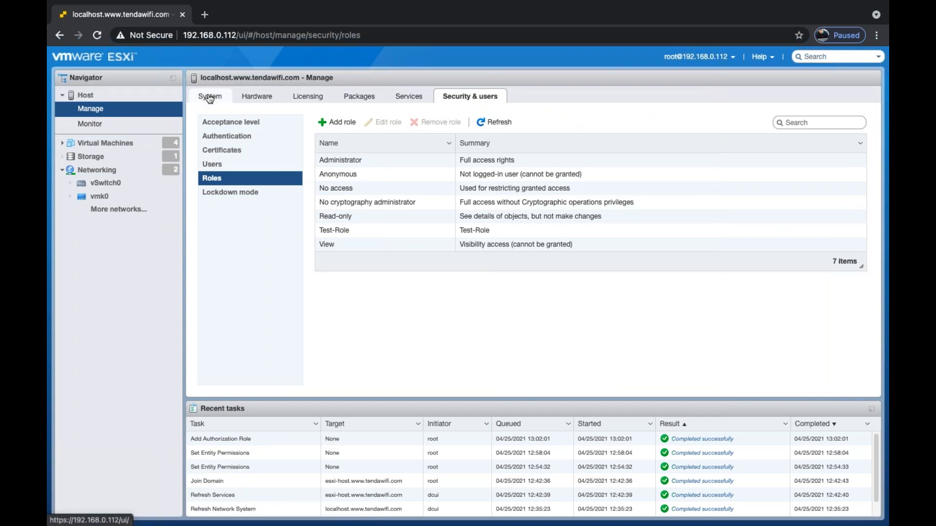
Open the System tab under Manage to list the host's 1082 advanced settings.
left_click(210, 97)
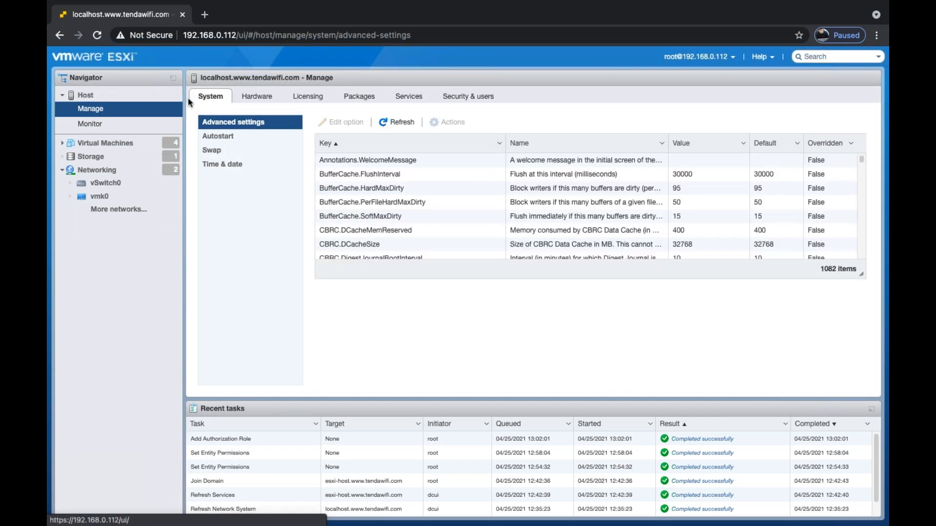
Select Time & date and open the Edit time configuration dialog.
left_click(222, 165)
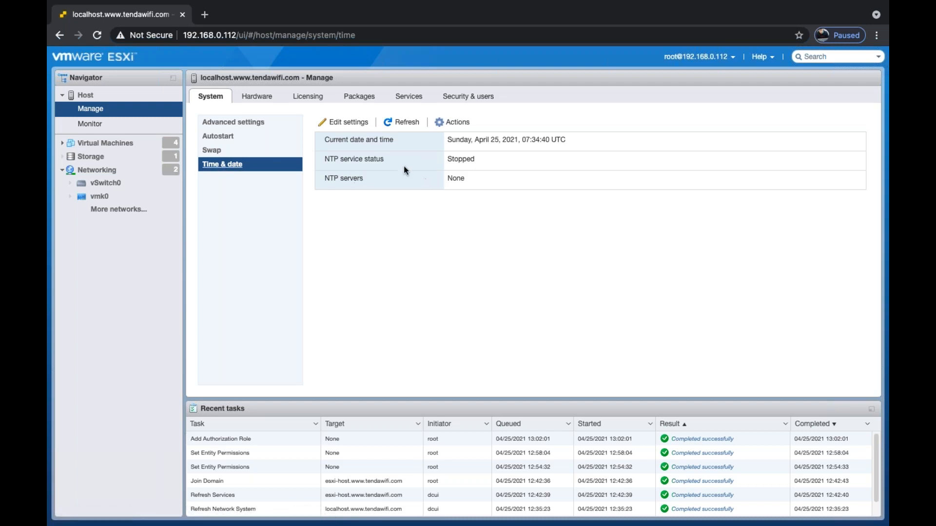
left_click(352, 122)
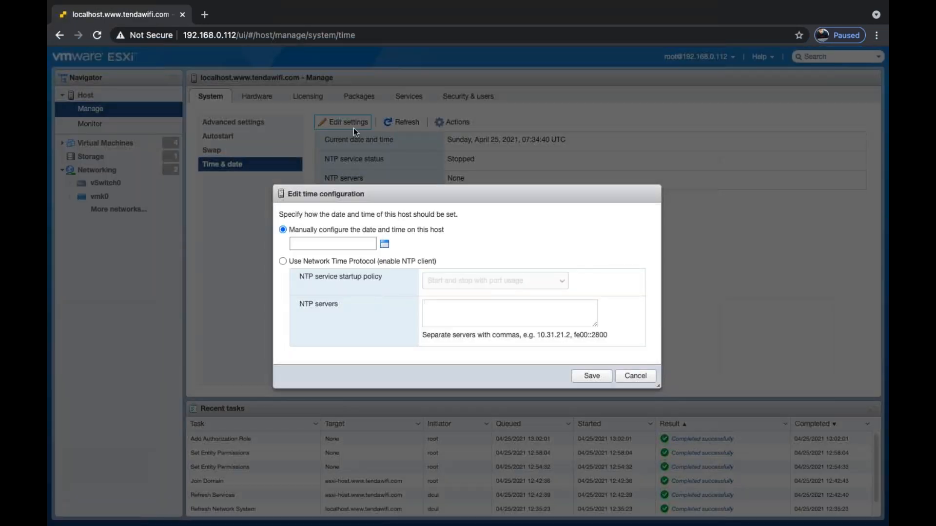
Use NTP server 192.168.0.165 with policy Start and stop with host, and save.
left_click(291, 264)
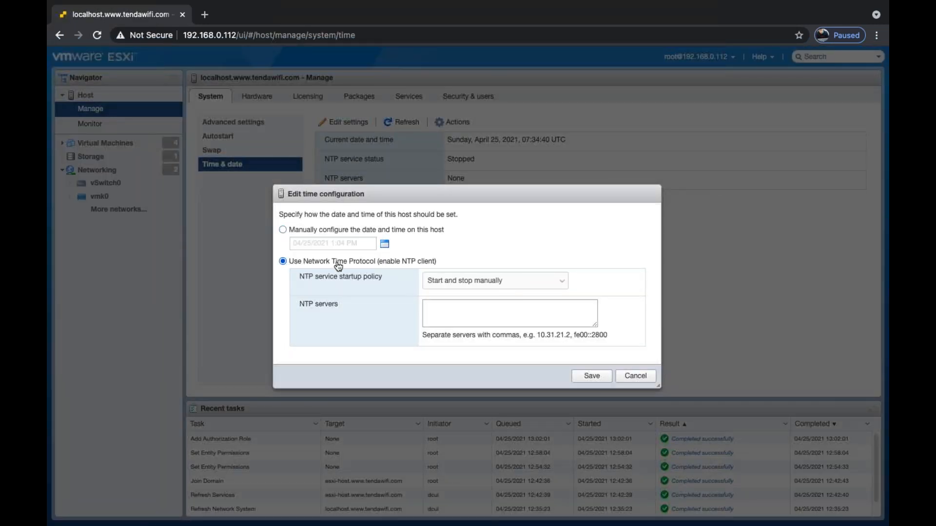
left_click(457, 281)
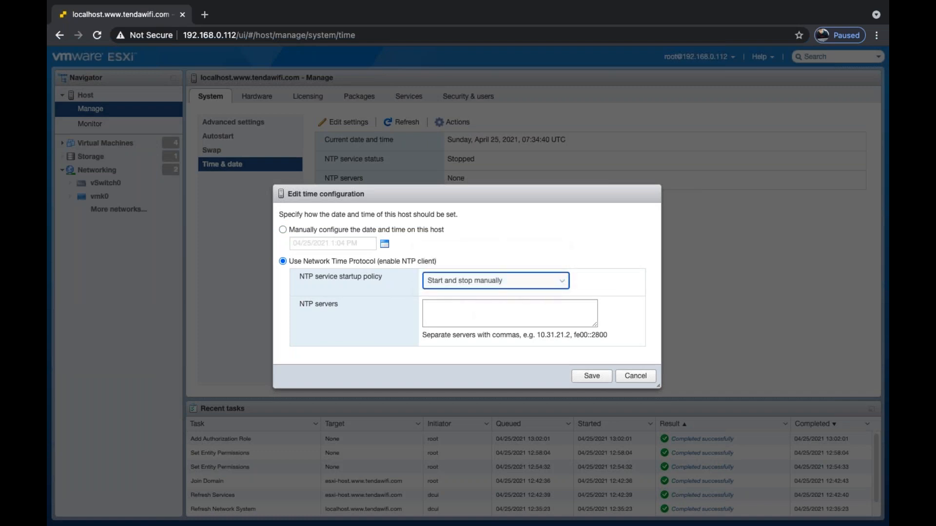
left_click(503, 287)
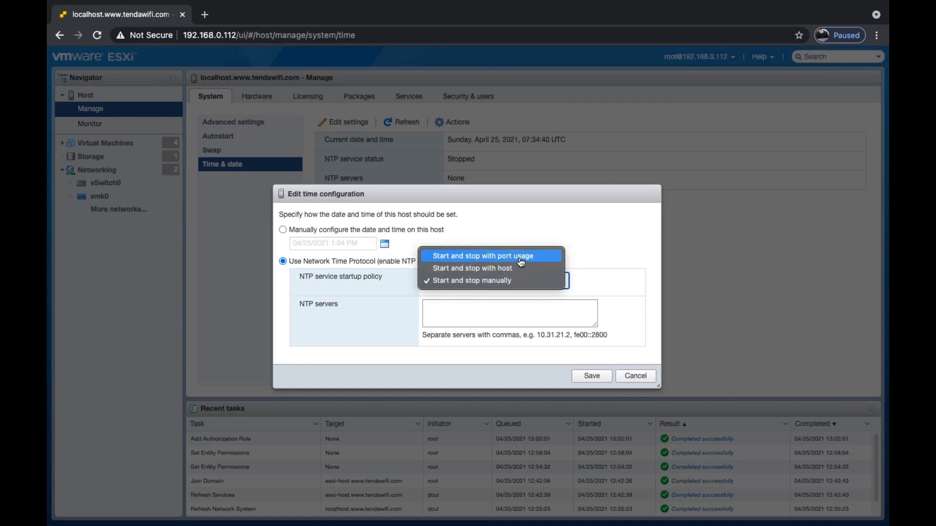
left_click(485, 268)
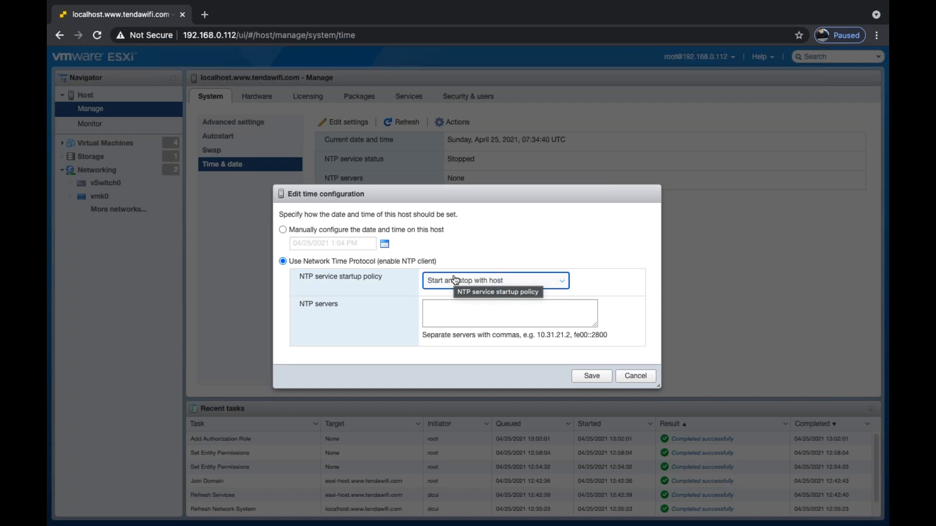
left_click(434, 316)
type("192.168.0.165")
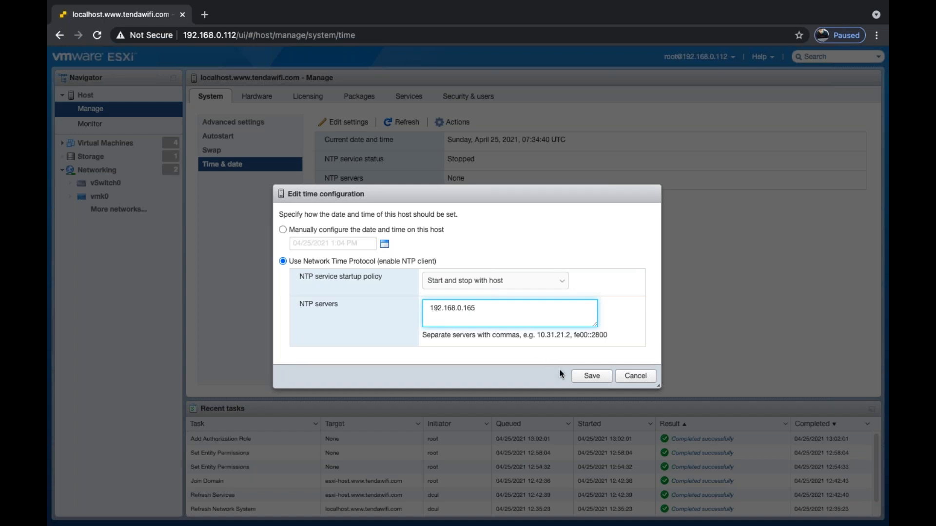
left_click(590, 378)
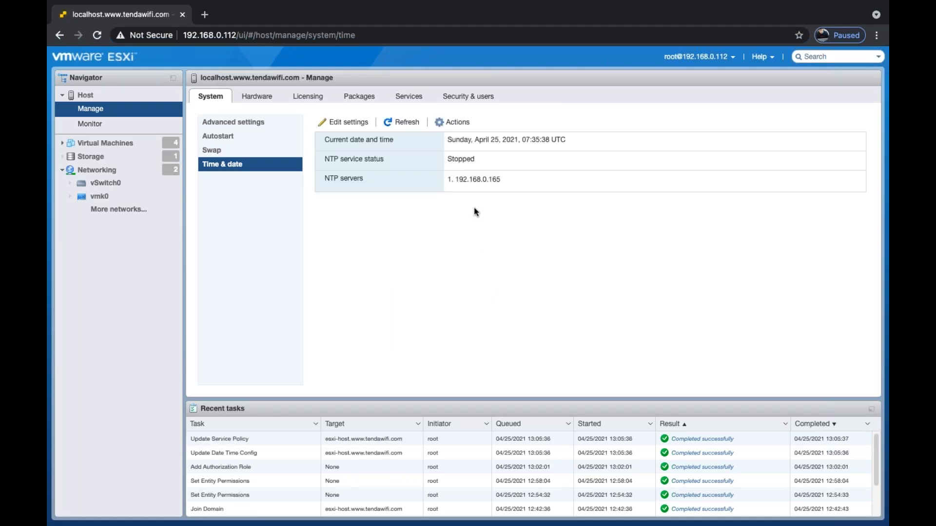
Start the NTP service, dismiss the notification, and refresh until it shows Running.
left_click(453, 125)
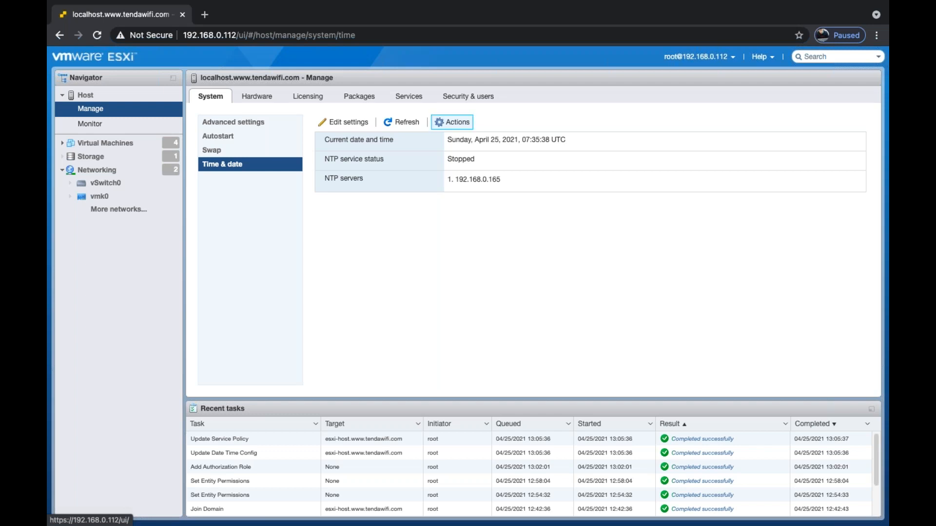
mouse_move(470, 154)
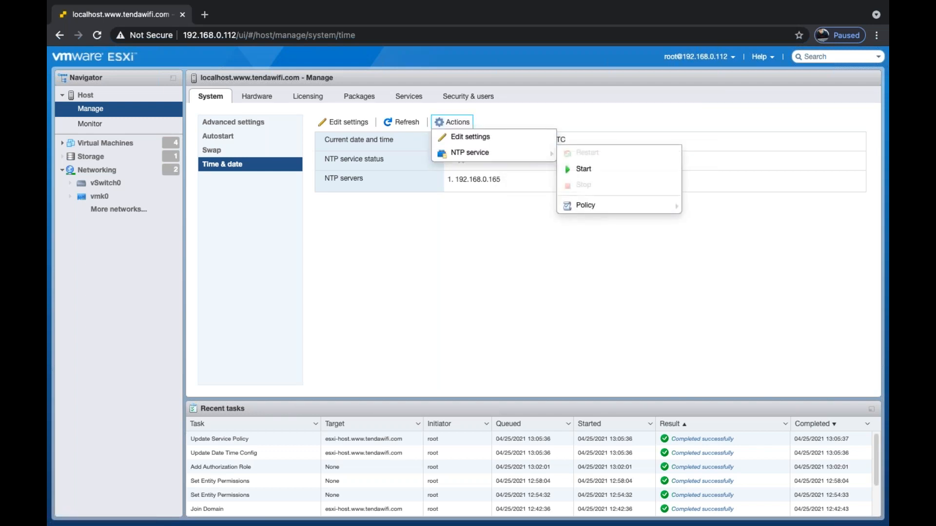
left_click(584, 169)
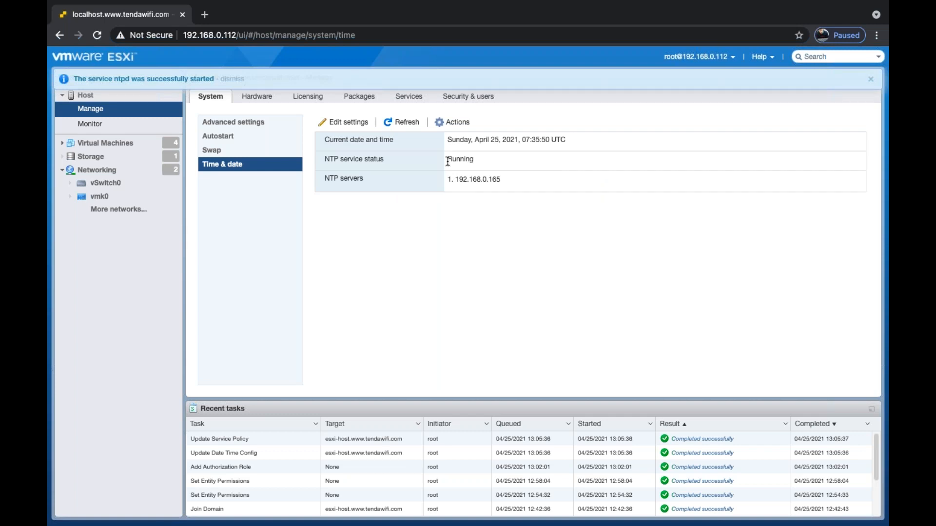
left_click(870, 79)
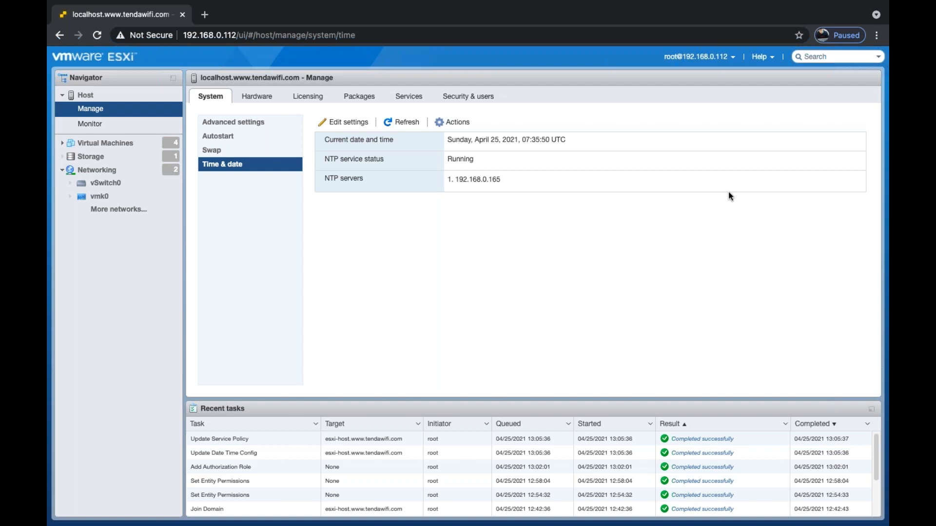
double_click(403, 122)
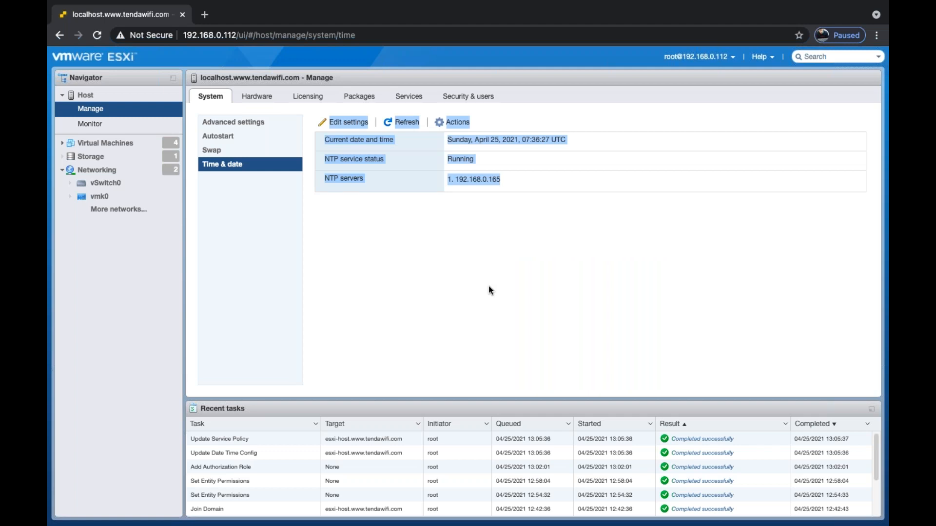
left_click(489, 286)
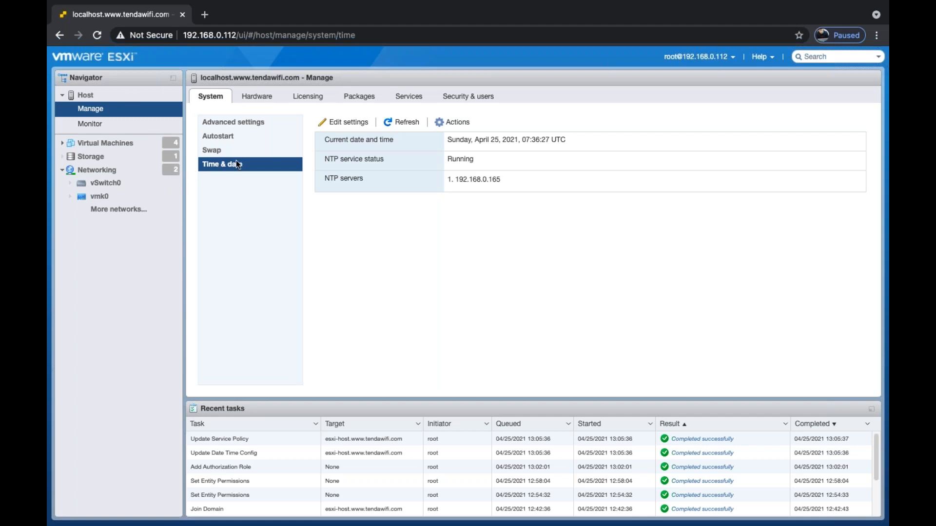
View the Evaluation Mode licence, expiring June 24, 2021, and open its Actions menu.
left_click(243, 120)
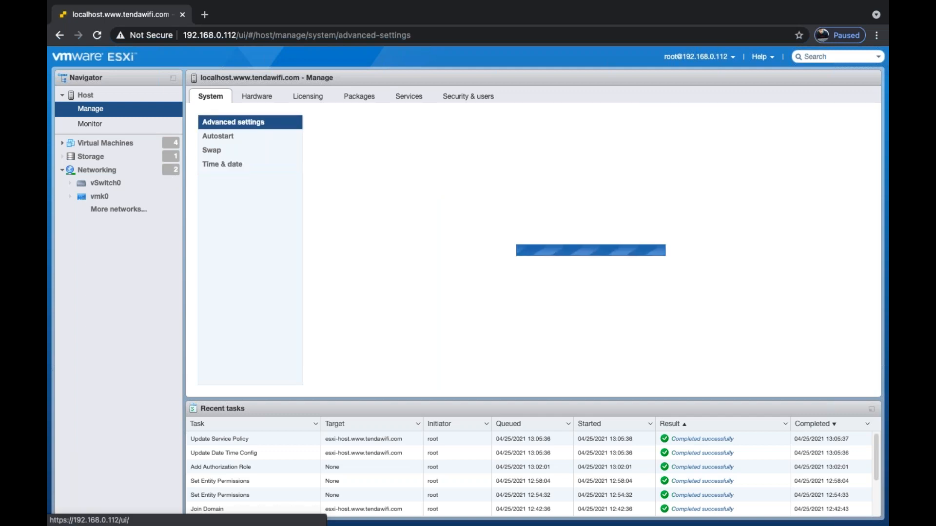
left_click(256, 101)
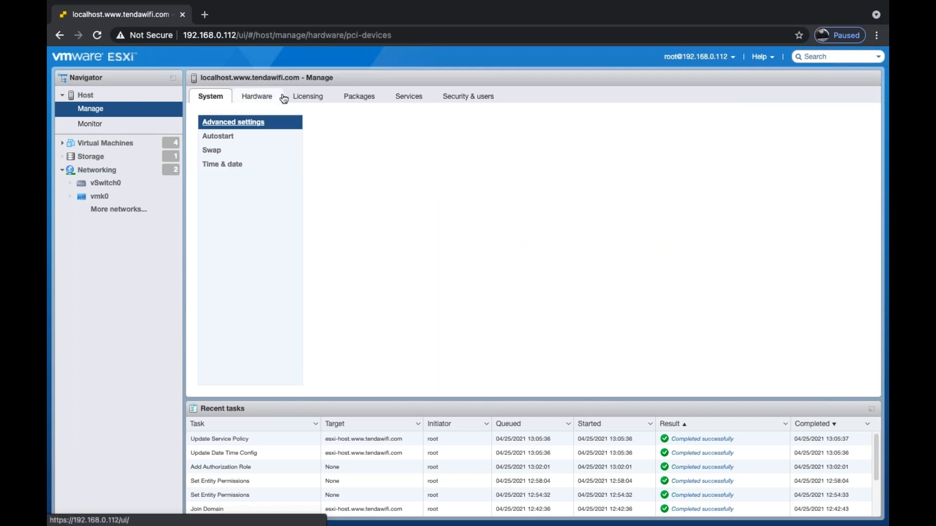
left_click(303, 100)
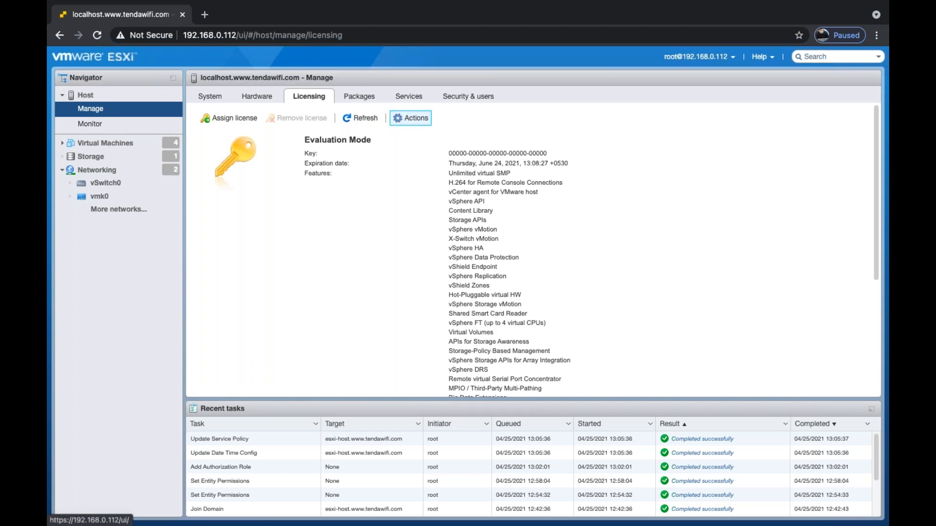
left_click(412, 120)
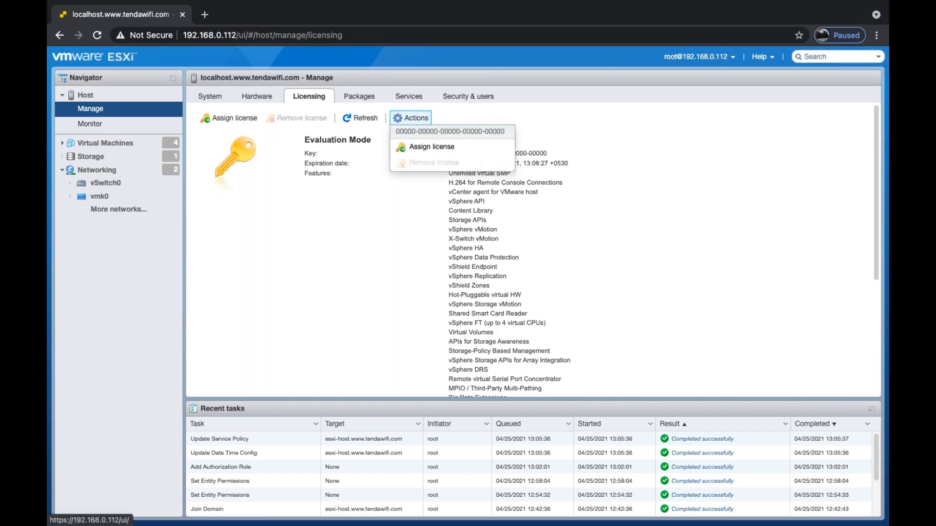
left_click(437, 155)
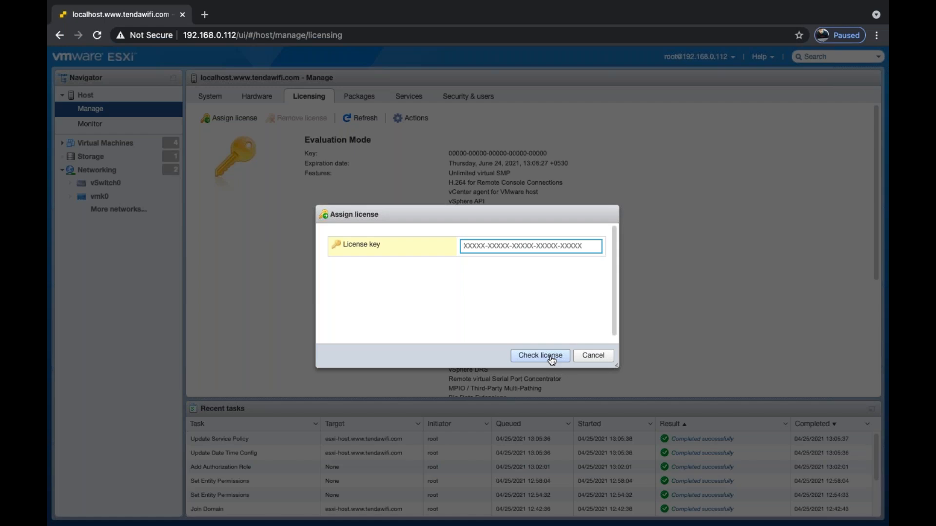
left_click(593, 355)
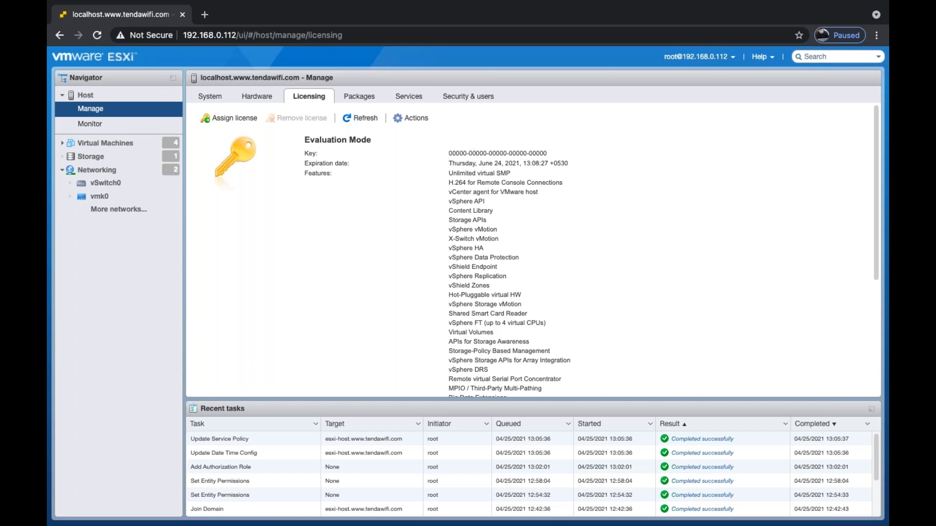
left_click(360, 96)
Go to the Services list and select the stopped TSM-SSH service.
left_click(404, 96)
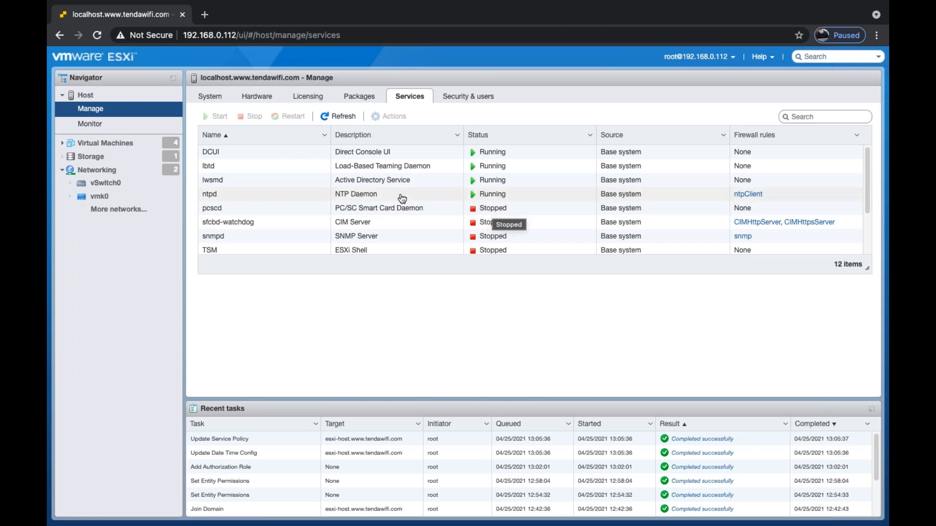
scroll(364, 208, "down", 3)
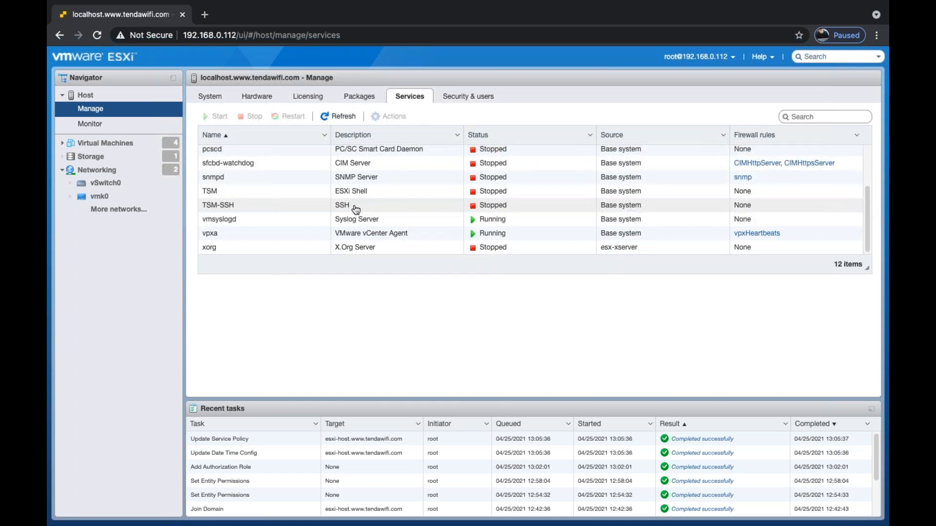
left_click(348, 210)
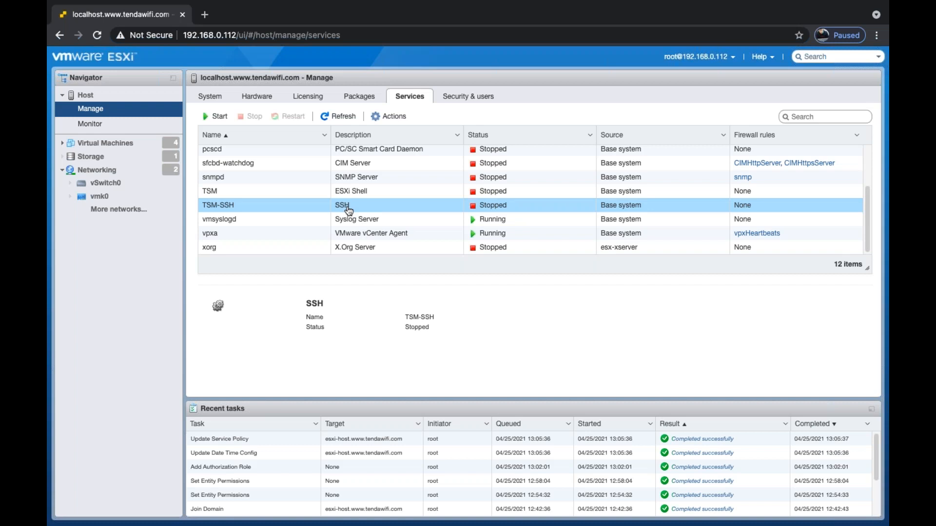
scroll(463, 176, "up", 2)
scroll(463, 176, "down", 2)
Start the TSM-SSH and TSM (ESXi Shell) services from their right-click menus.
scroll(357, 201, "up", 1)
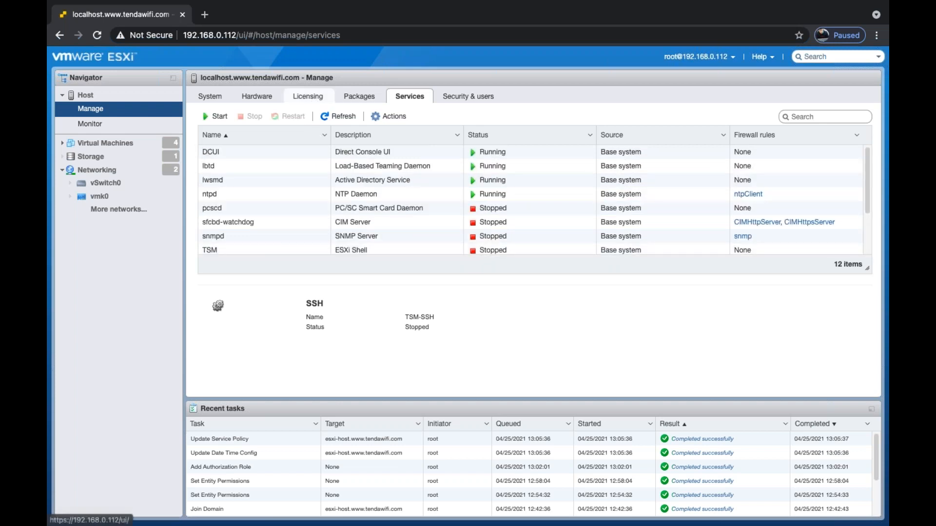
scroll(363, 208, "down", 1)
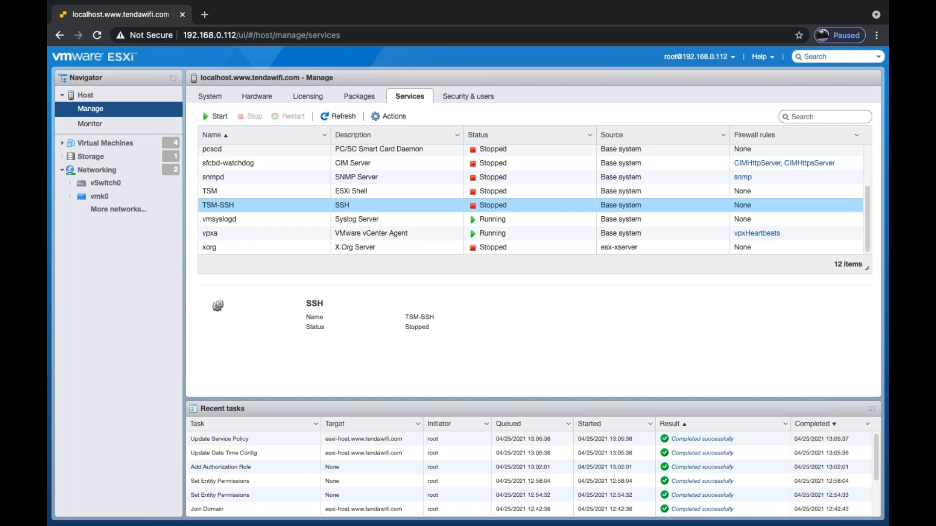
right_click(360, 208)
left_click(373, 246)
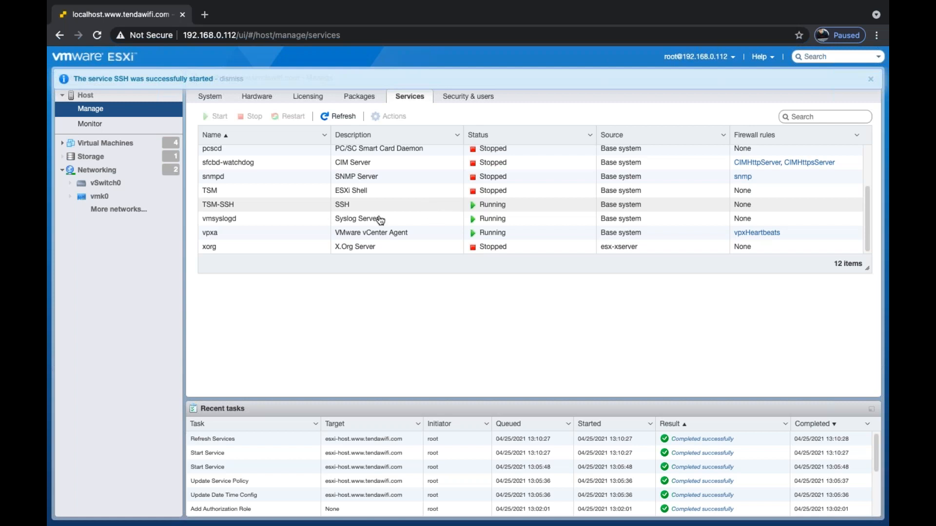
right_click(356, 190)
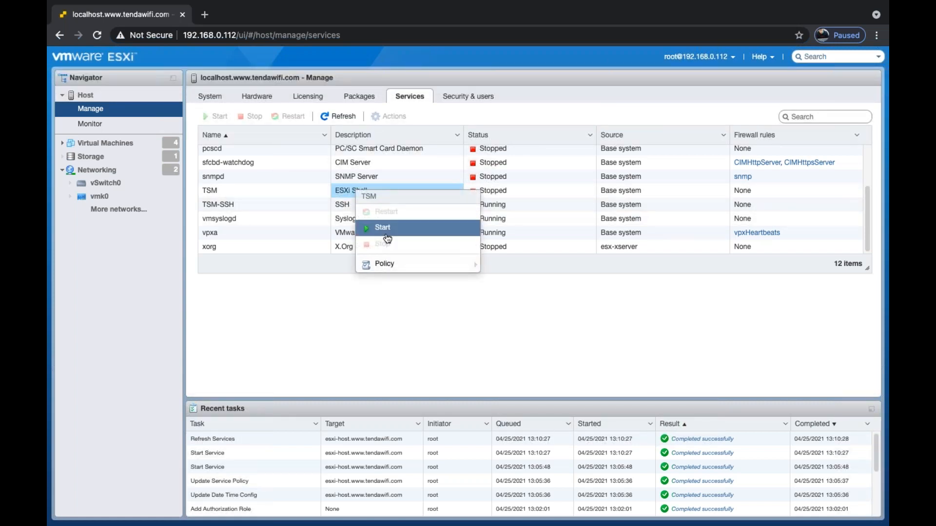
left_click(382, 228)
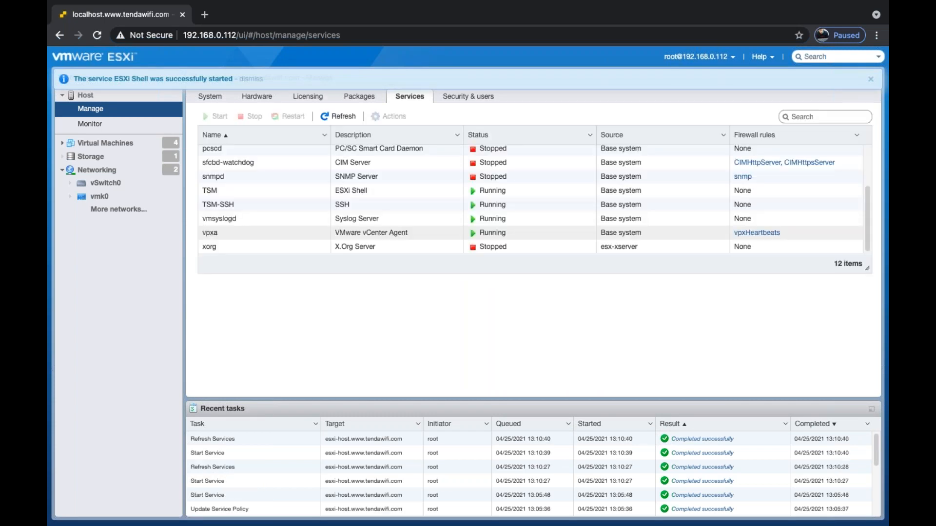
scroll(423, 199, "up", 3)
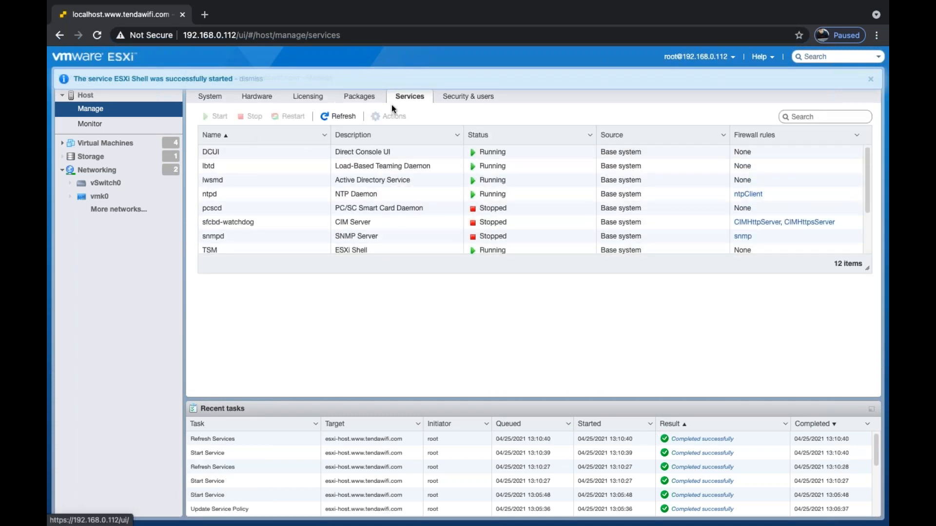
In Security & users, view Authentication and Certificates, then the Users list with root.
left_click(466, 100)
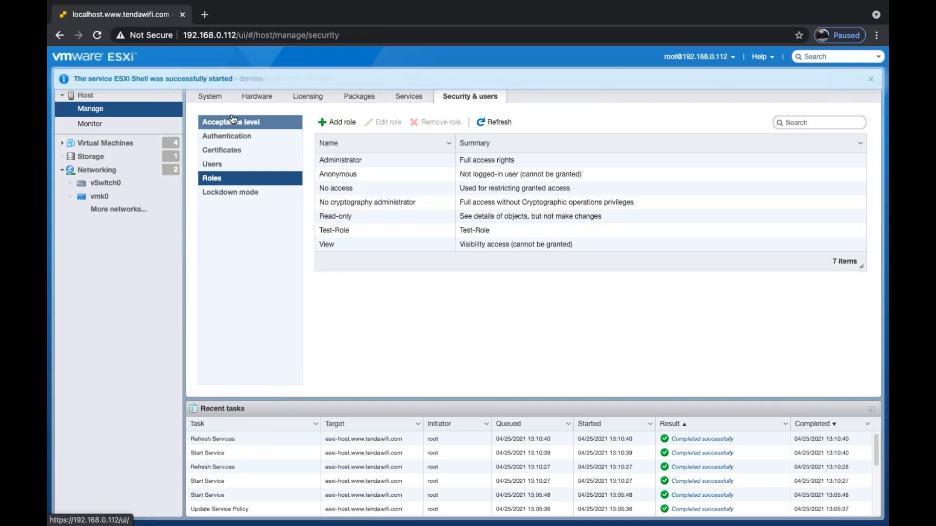
left_click(234, 137)
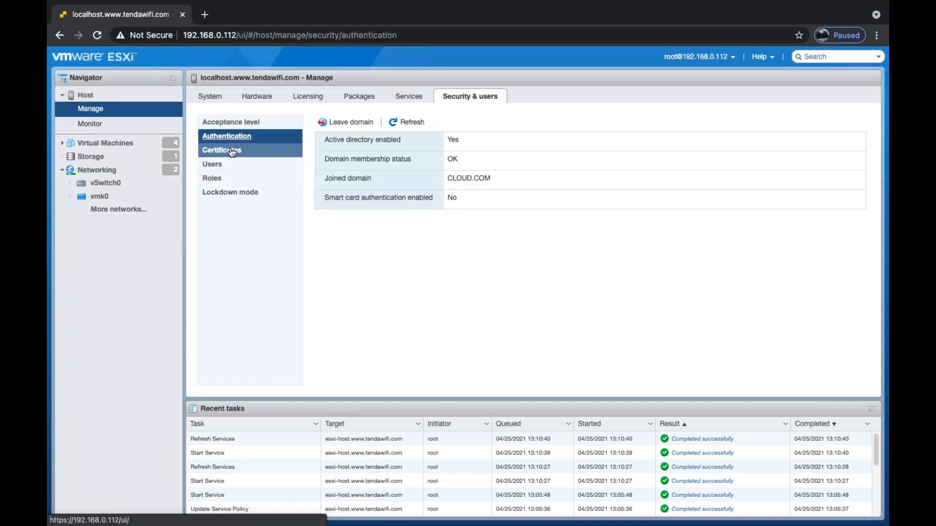
left_click(232, 153)
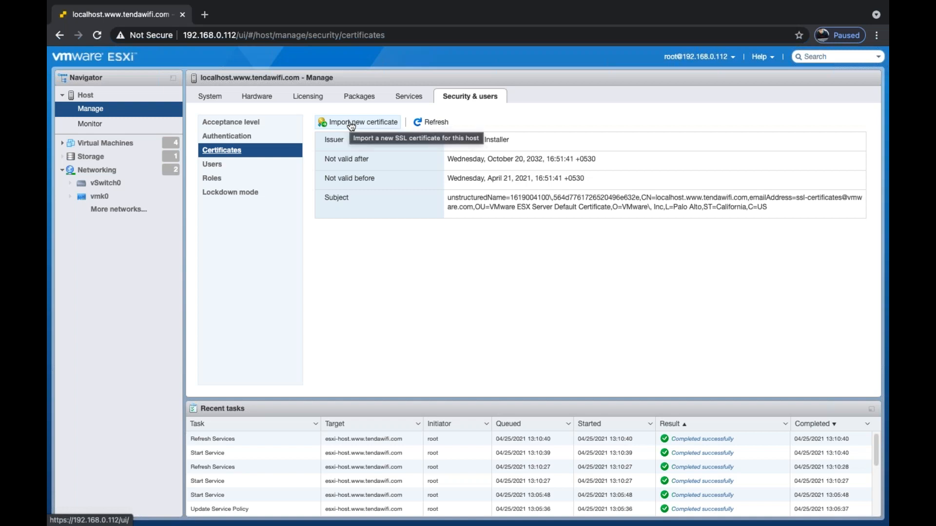
left_click(223, 168)
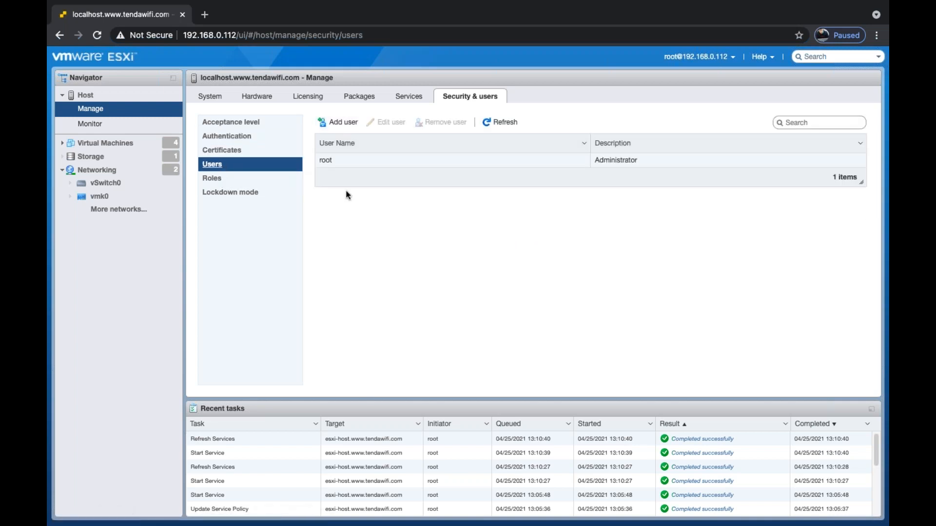
Cancel an Add user dialog, then view Roles and the Disabled Lockdown mode page.
left_click(339, 121)
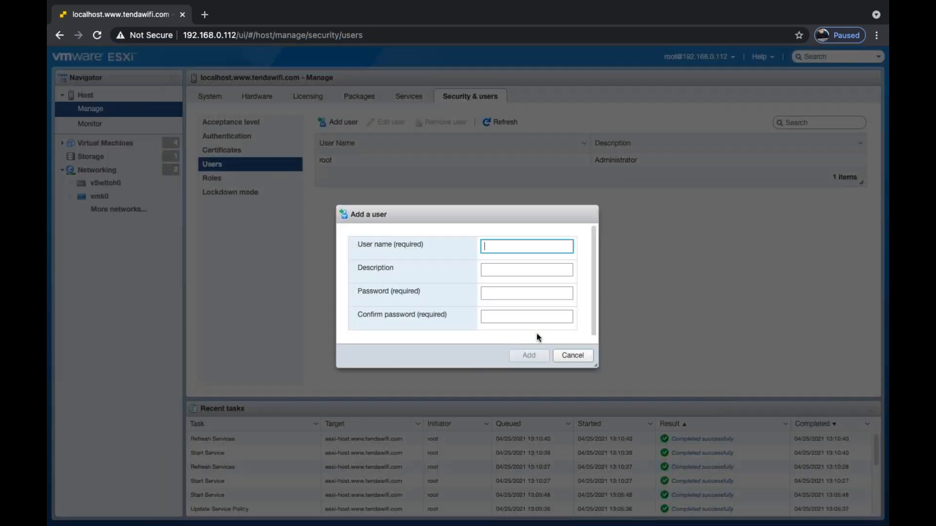
left_click(573, 355)
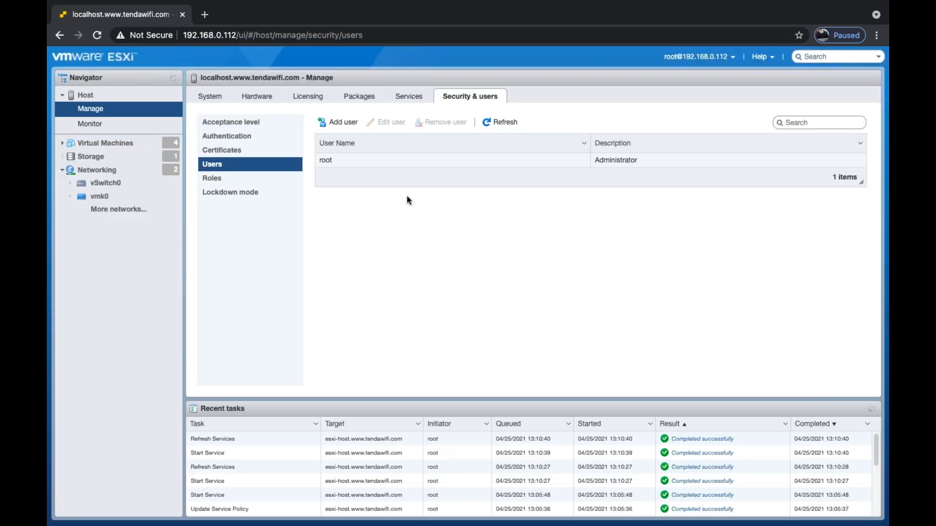
left_click(238, 176)
left_click(239, 192)
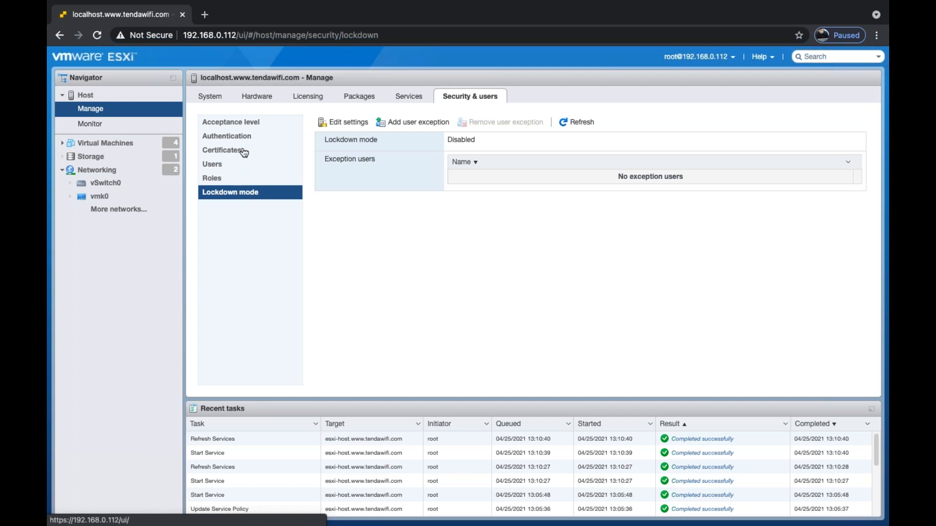
Revisit Roles, then view the Packages, Services, Security & users and Licensing tabs.
left_click(229, 178)
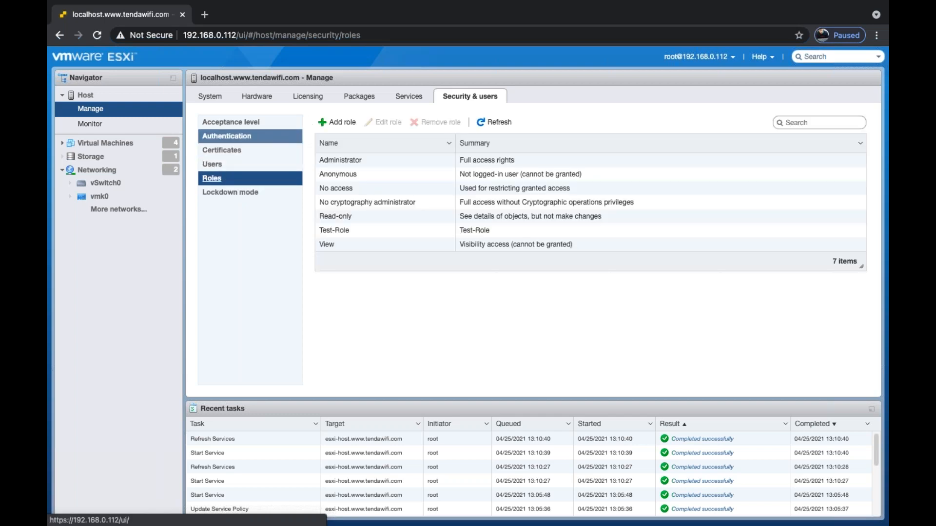
left_click(359, 95)
left_click(409, 96)
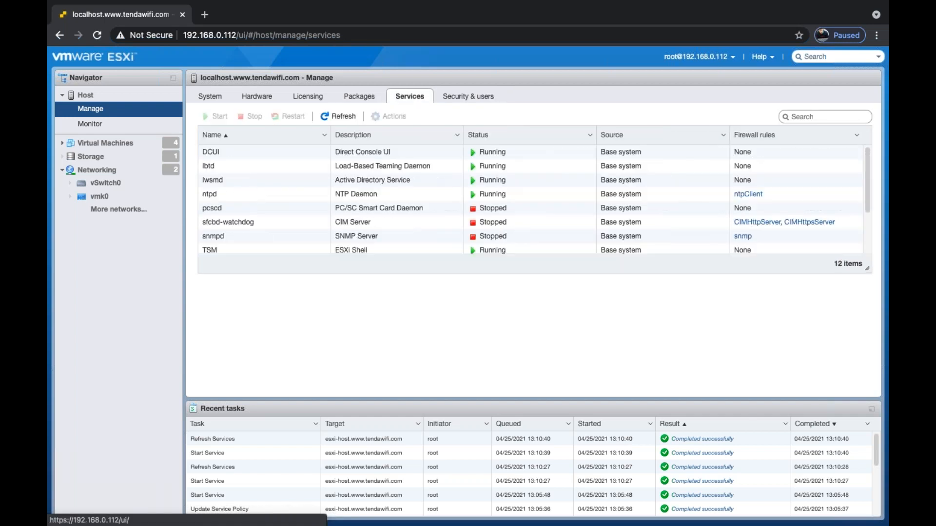
left_click(467, 96)
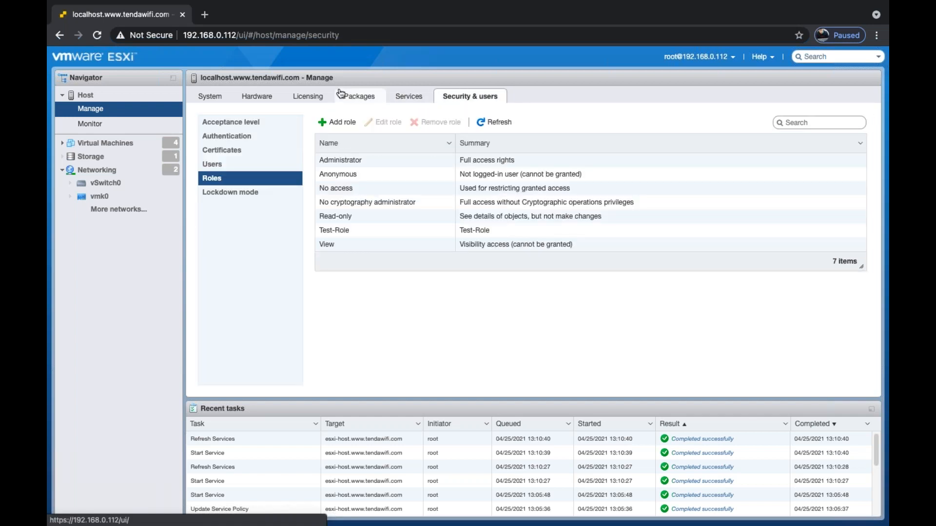
left_click(309, 96)
Check the PCI devices and the Balanced power policy, then return to the Host page.
left_click(257, 97)
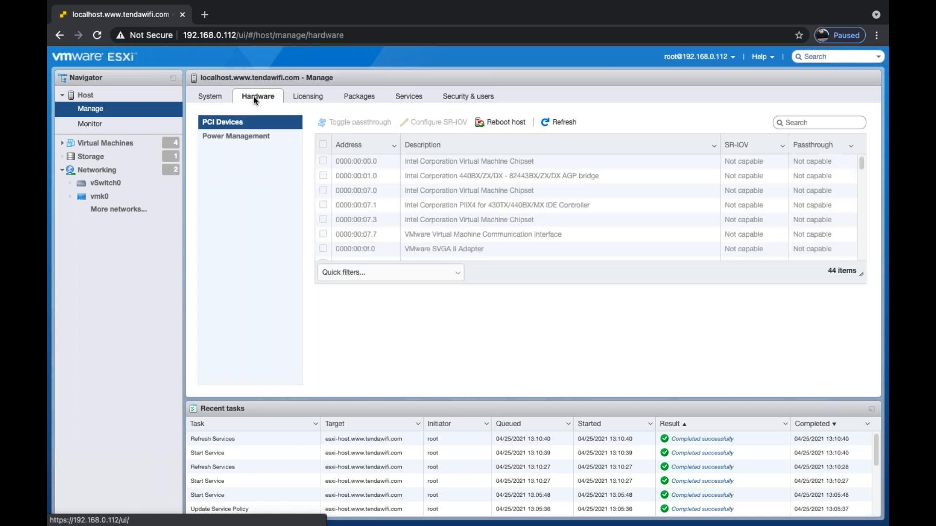
left_click(234, 138)
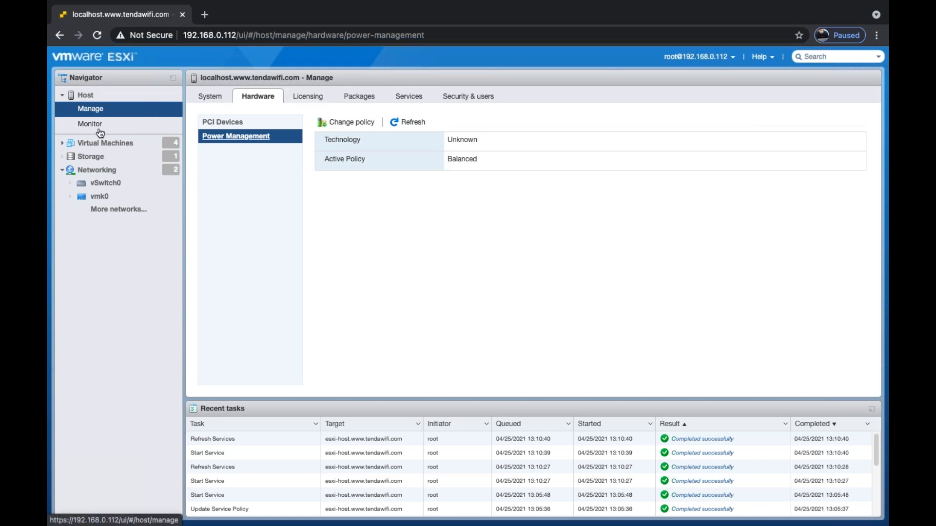
left_click(84, 96)
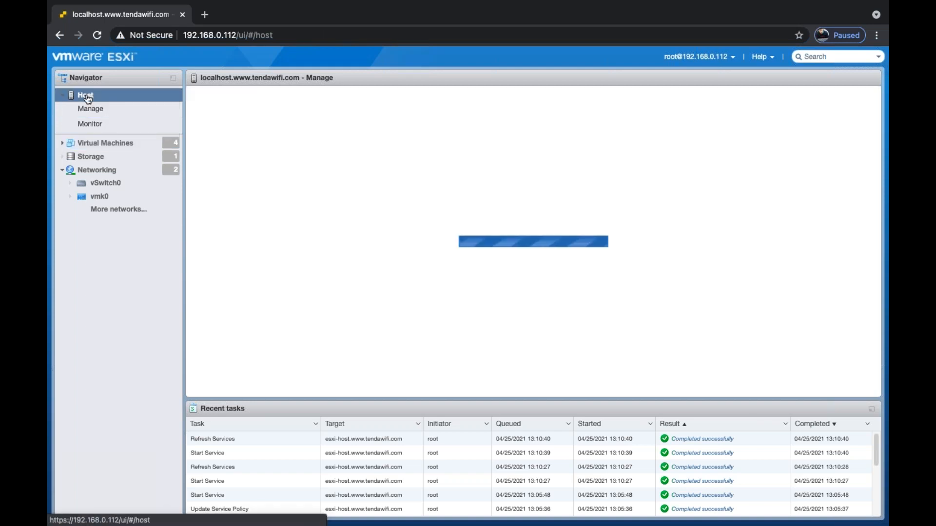
Review the host's virtual machines, then display the Storage page listing Local-Datastore (32.5 GB, VMFS5).
left_click(91, 111)
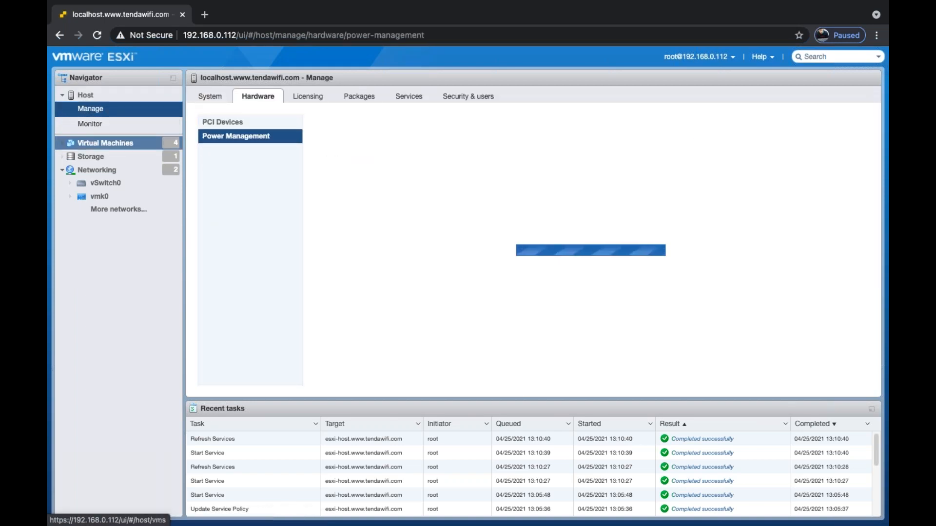
left_click(64, 143)
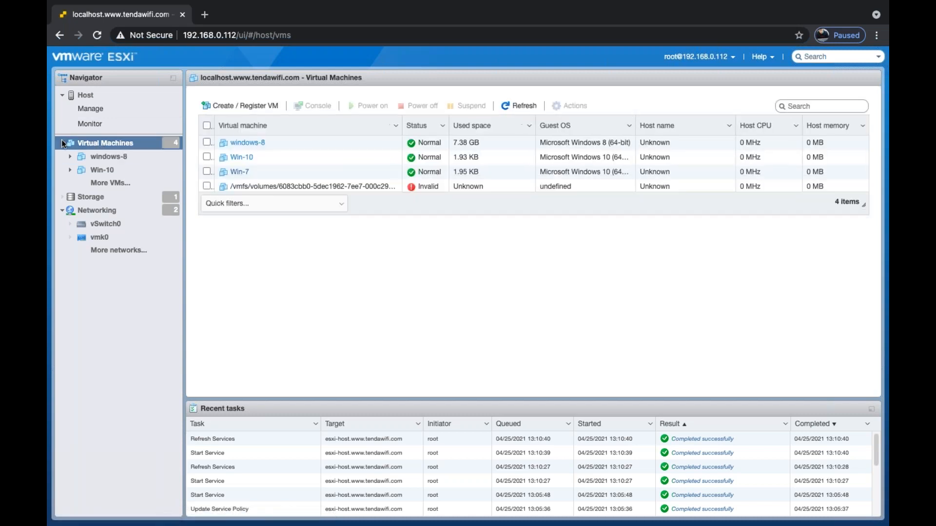
left_click(63, 145)
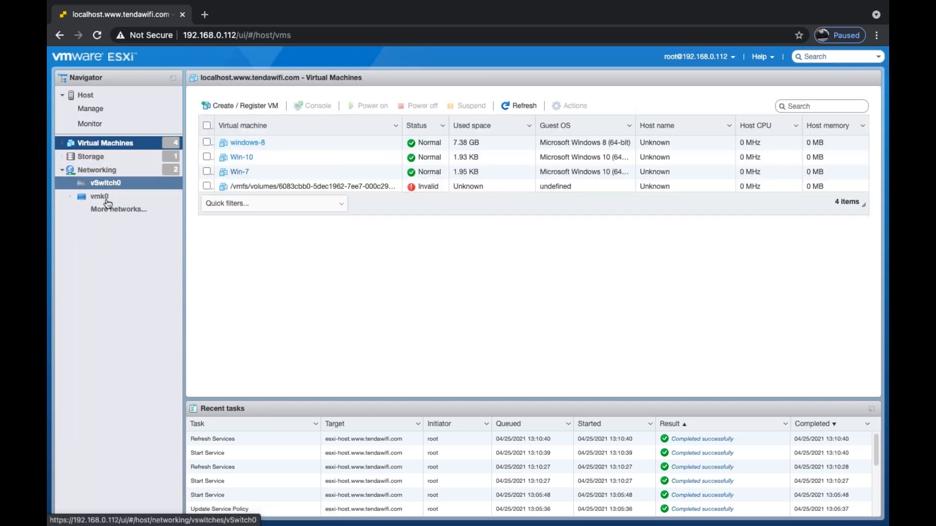
left_click(91, 156)
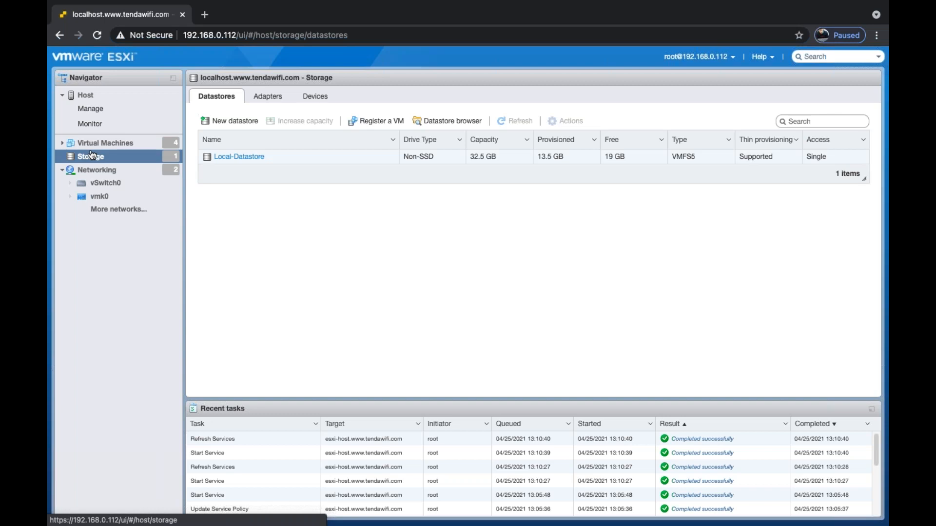
Collapse the Host and Networking branches in the Navigator, leaving only top-level entries.
left_click(62, 95)
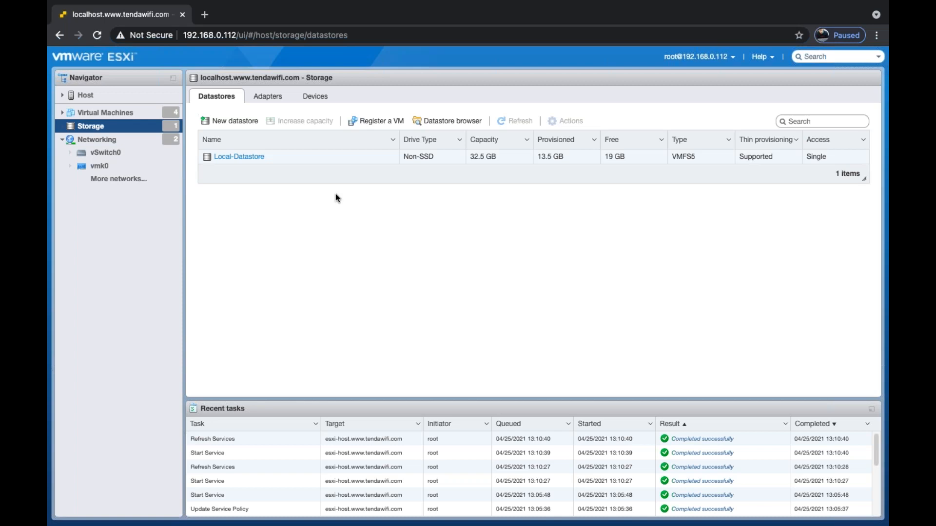
left_click(62, 140)
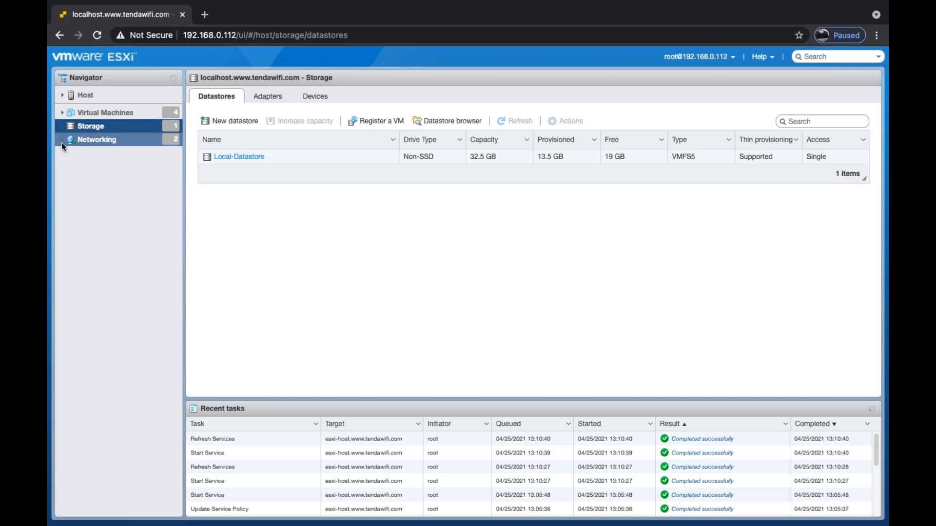